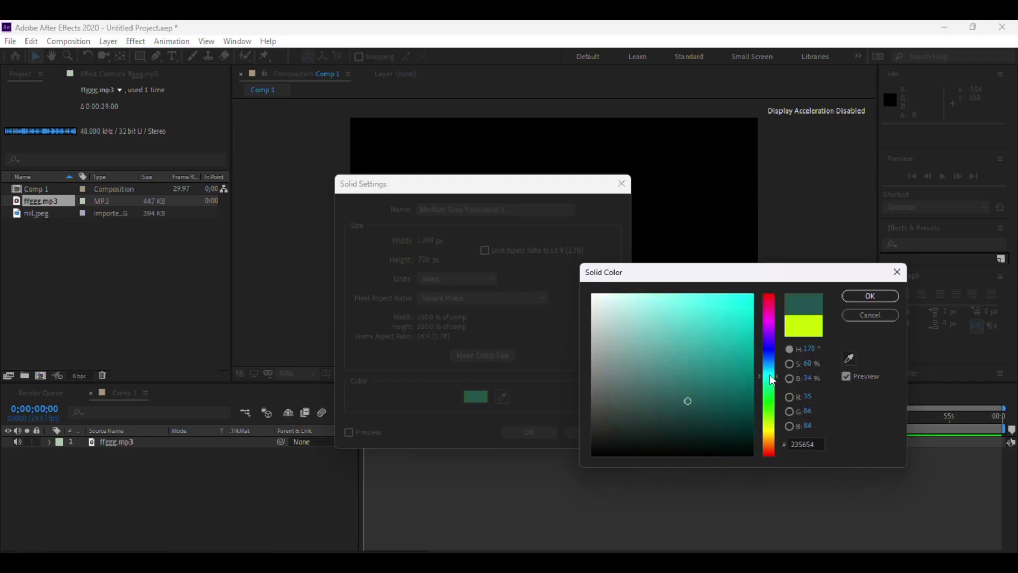
Finish creating the dark blue solid layer and apply the Audio Spectrum effect to it.
click(856, 296)
click(529, 432)
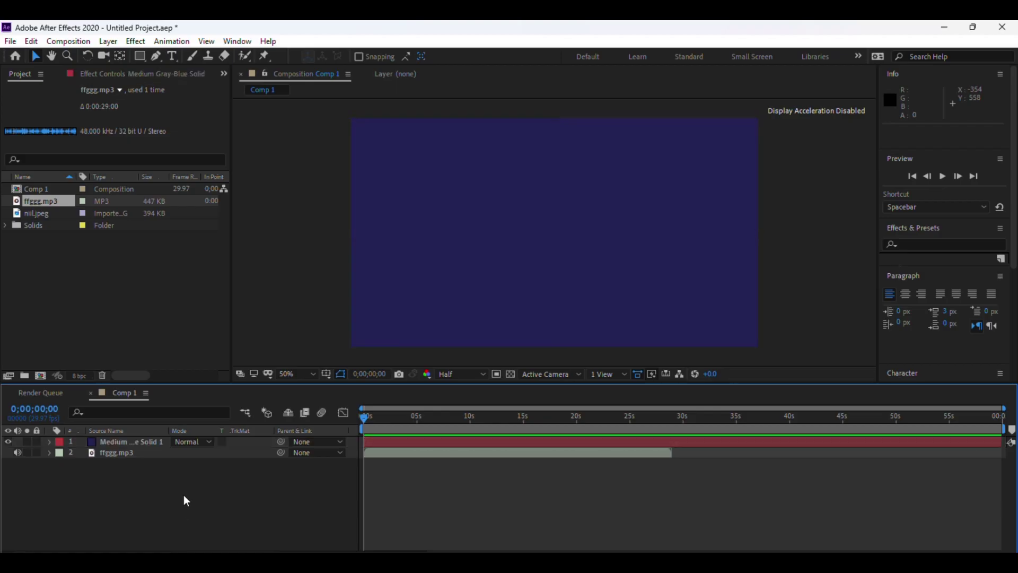
click(131, 441)
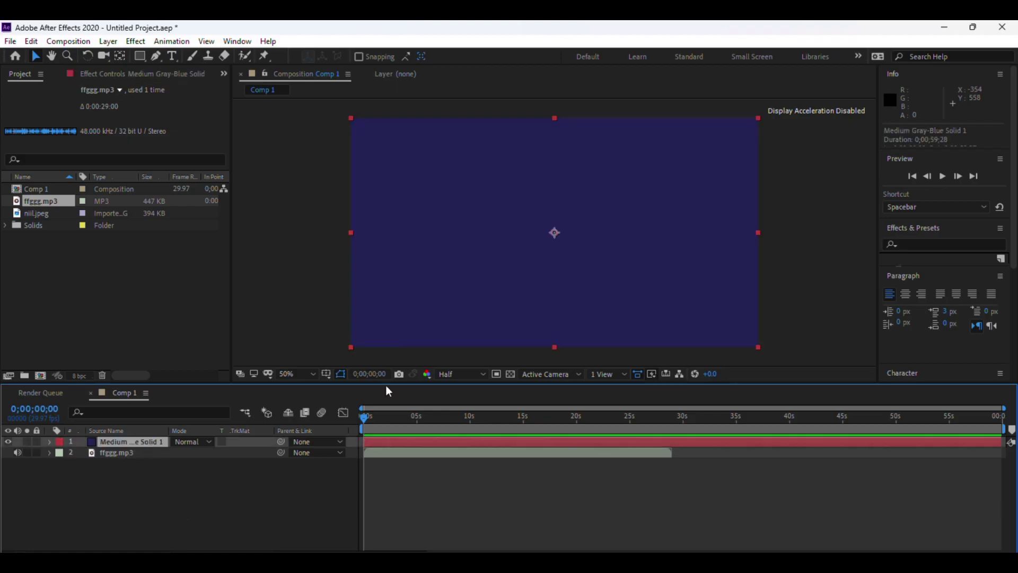
click(907, 242)
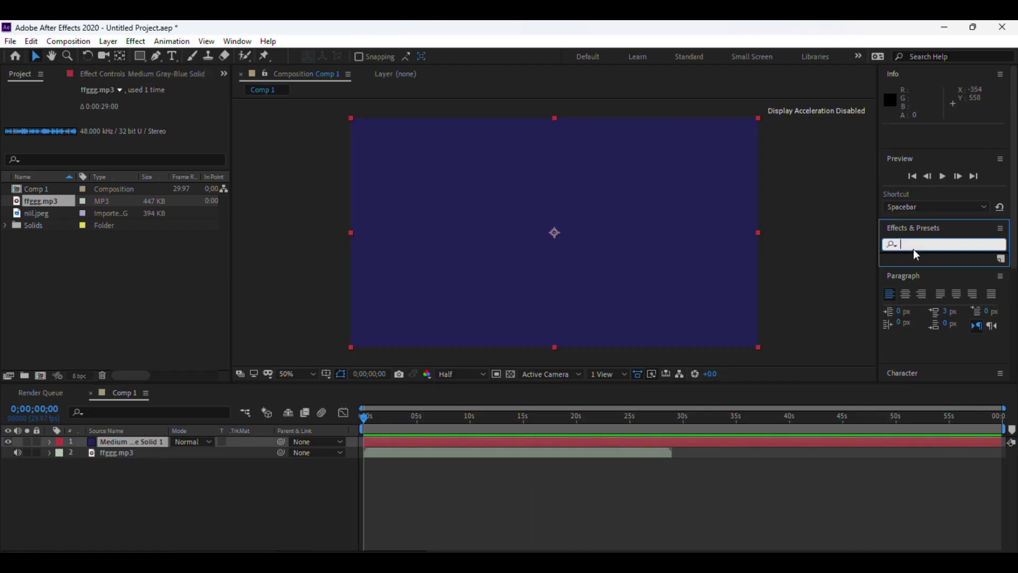
text(audio)
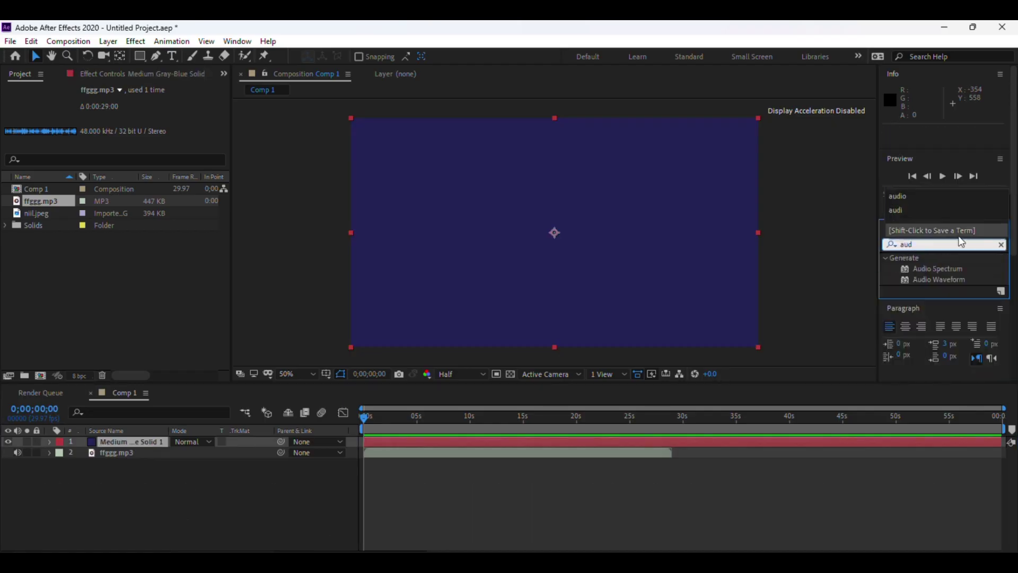
click(934, 272)
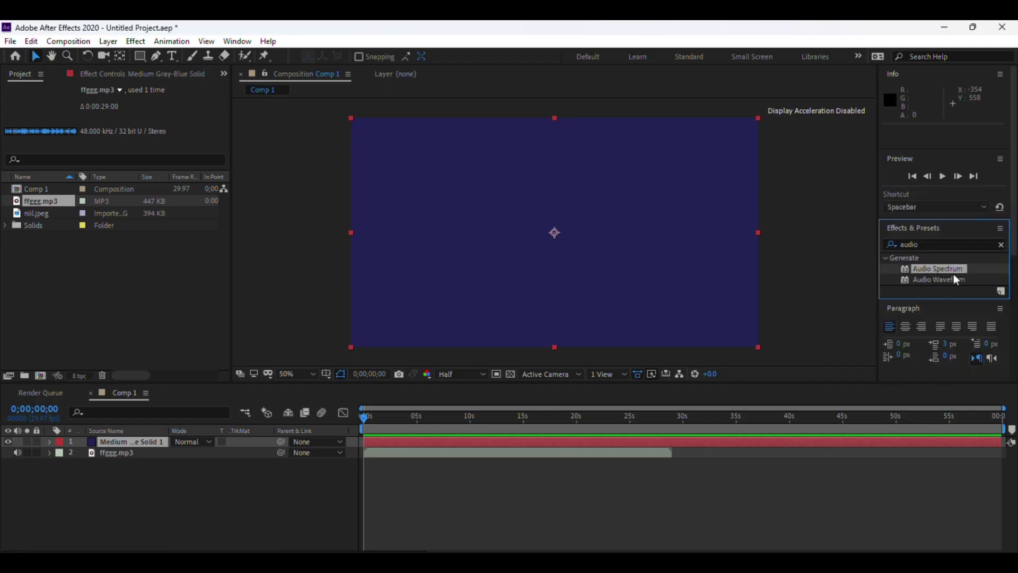
drag(944, 269, 418, 442)
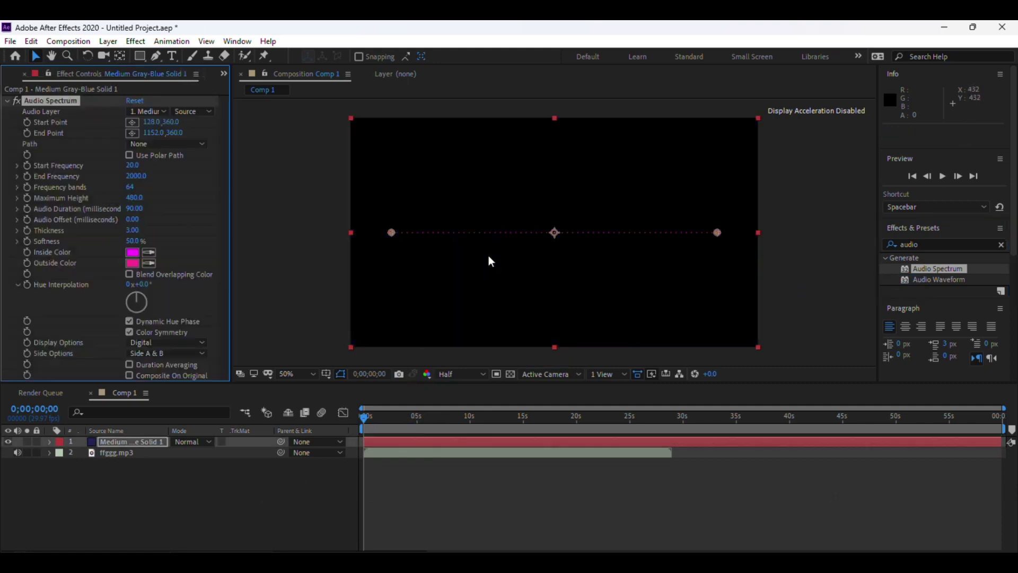
Position the spectrum's start point at about 114, 462 and end point at about 1200, 448, and use ffggg.mp3 as its audio layer.
drag(392, 234, 387, 264)
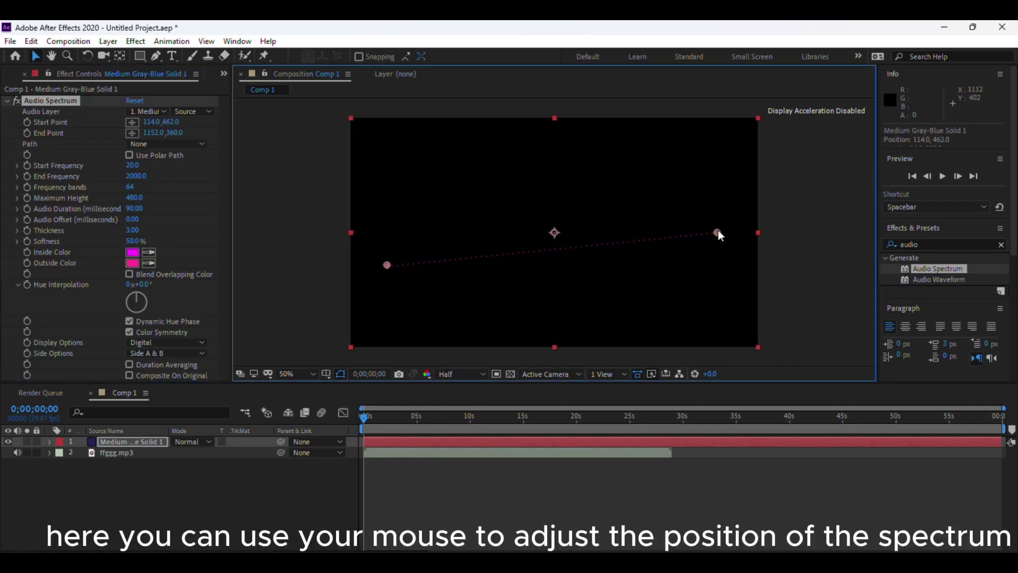
drag(718, 231, 724, 259)
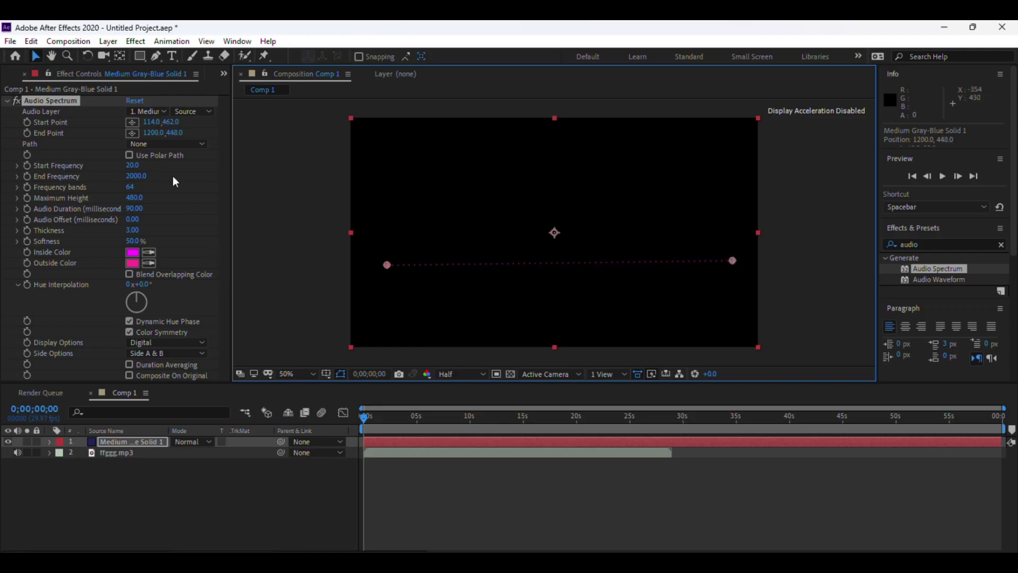
click(156, 112)
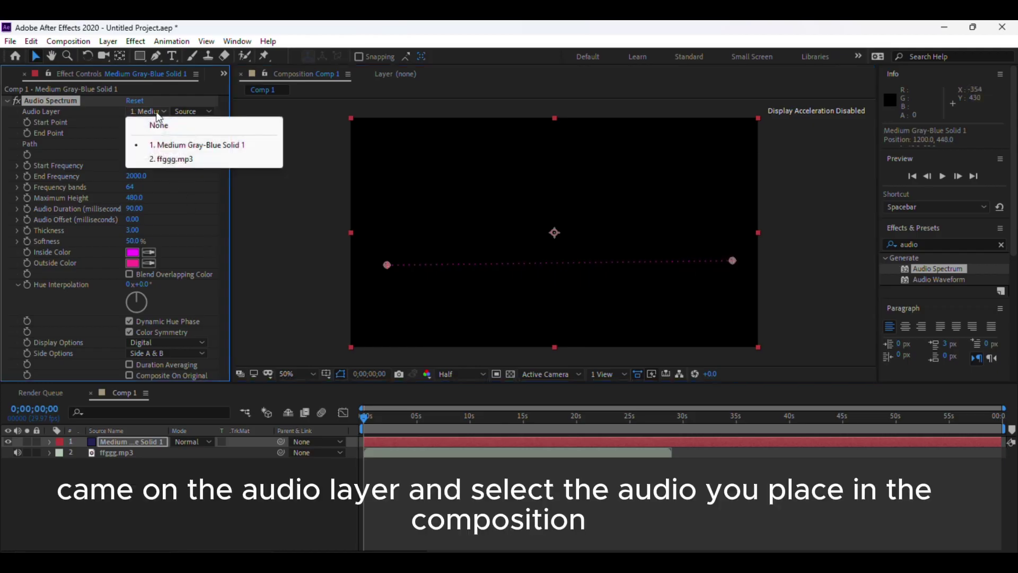
click(177, 160)
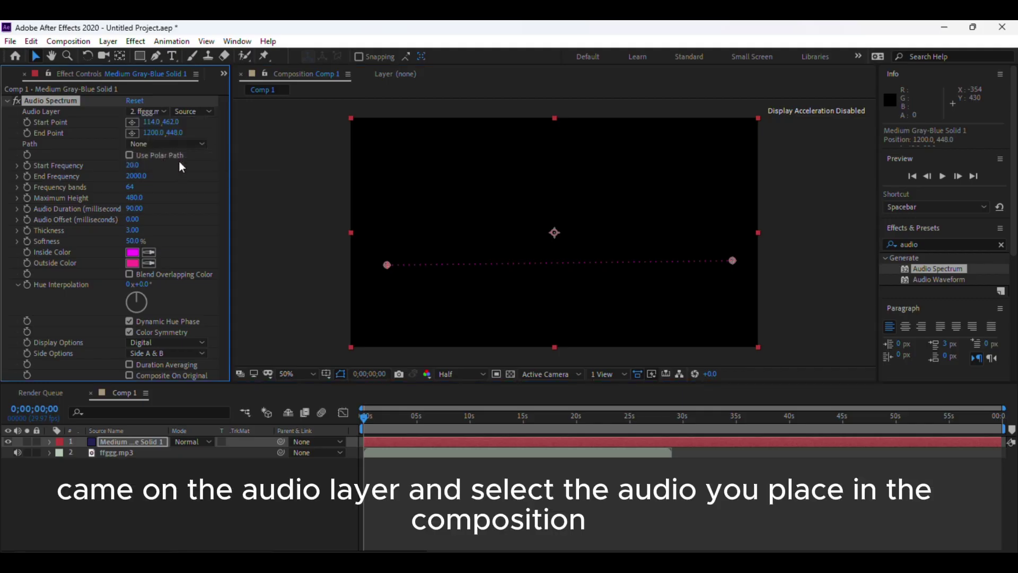
Set the vertical coordinate of the spectrum's end point to 1000.
click(177, 133)
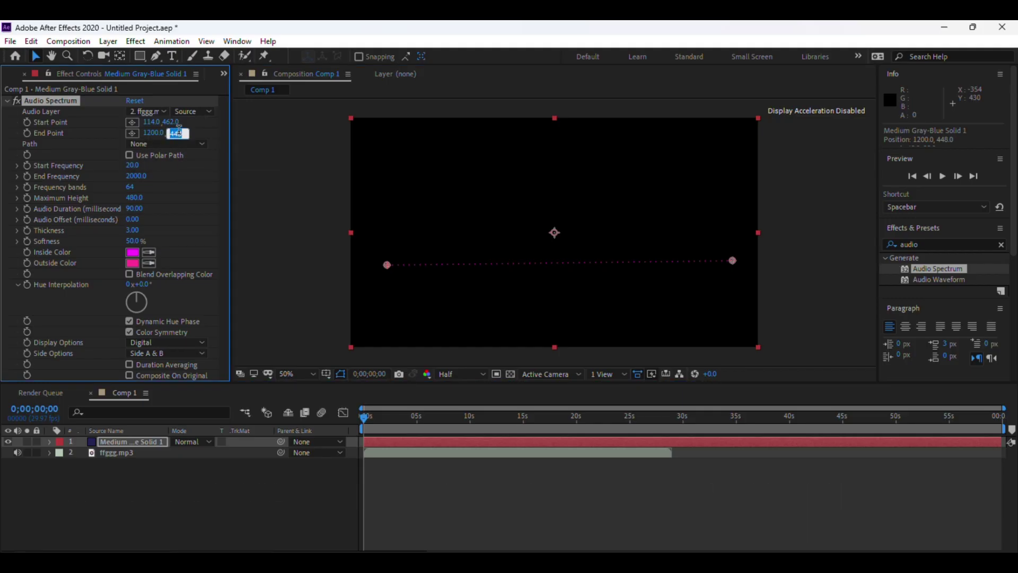
text(1)
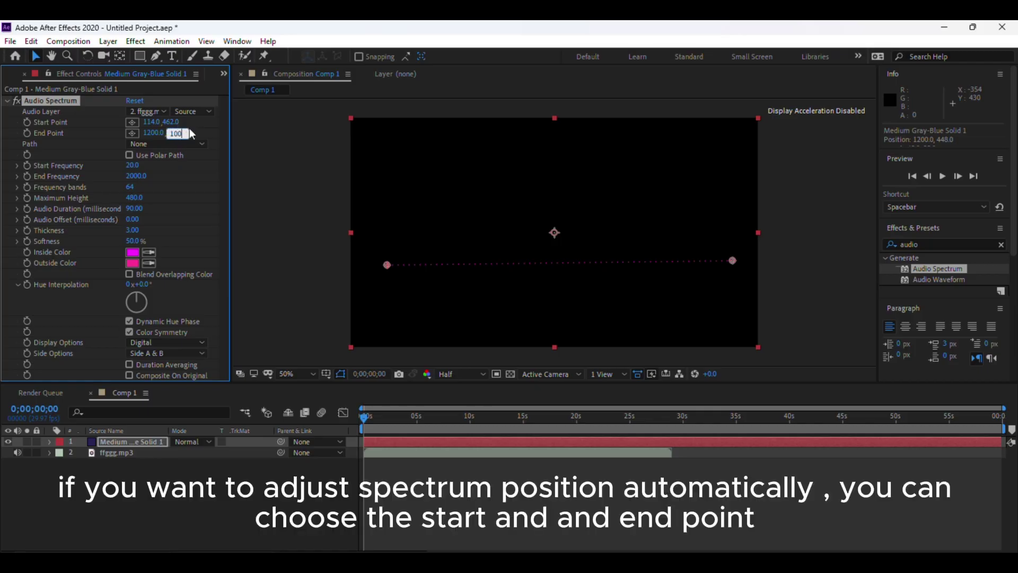
text(00)
key(Return)
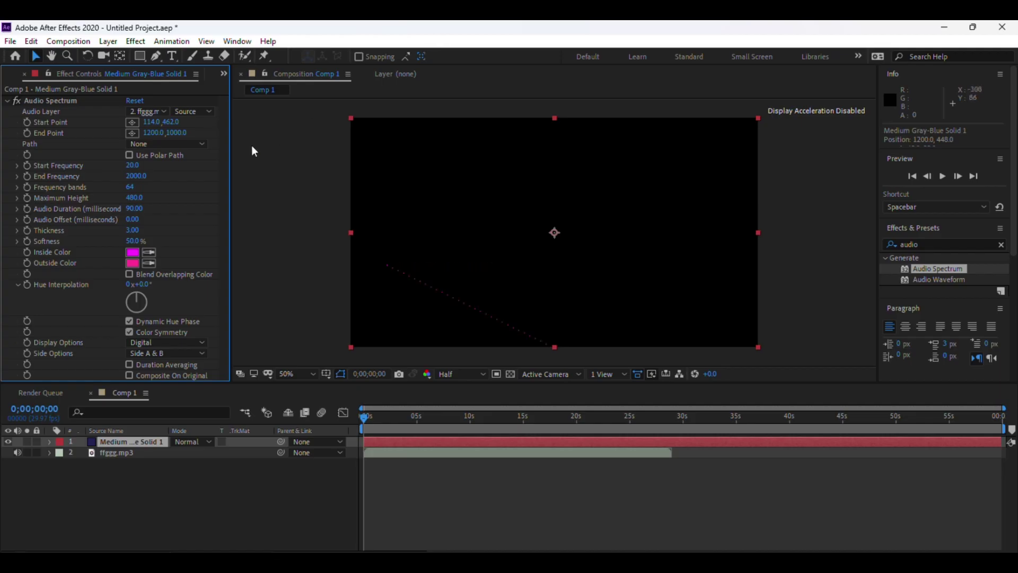
Reduce the vertical coordinate of the spectrum's end point to 459.
drag(177, 133, 2, 152)
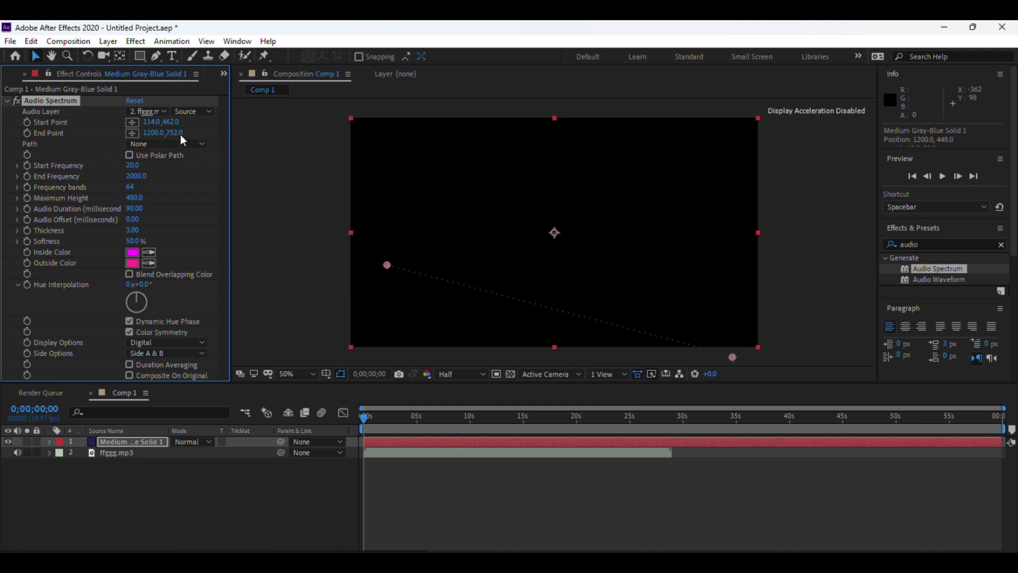
drag(172, 137, 11, 146)
mouse_move(175, 133)
mouse_down()
mouse_move(131, 134)
mouse_move(186, 122)
mouse_move(174, 122)
mouse_up()
Set the spectrum's End Frequency to 200 and its Frequency bands to 2000.
click(131, 187)
click(133, 176)
click(177, 185)
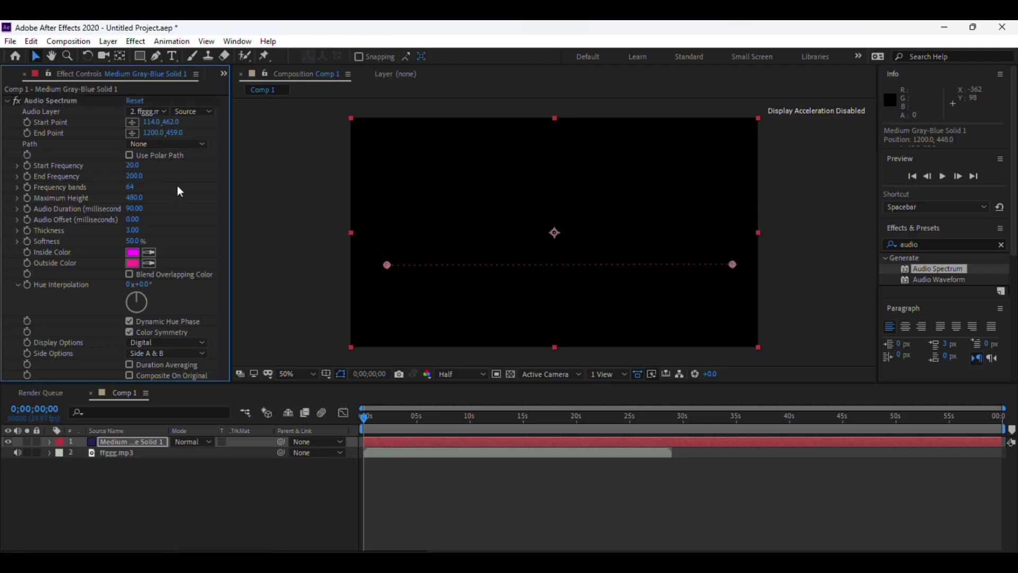
click(132, 188)
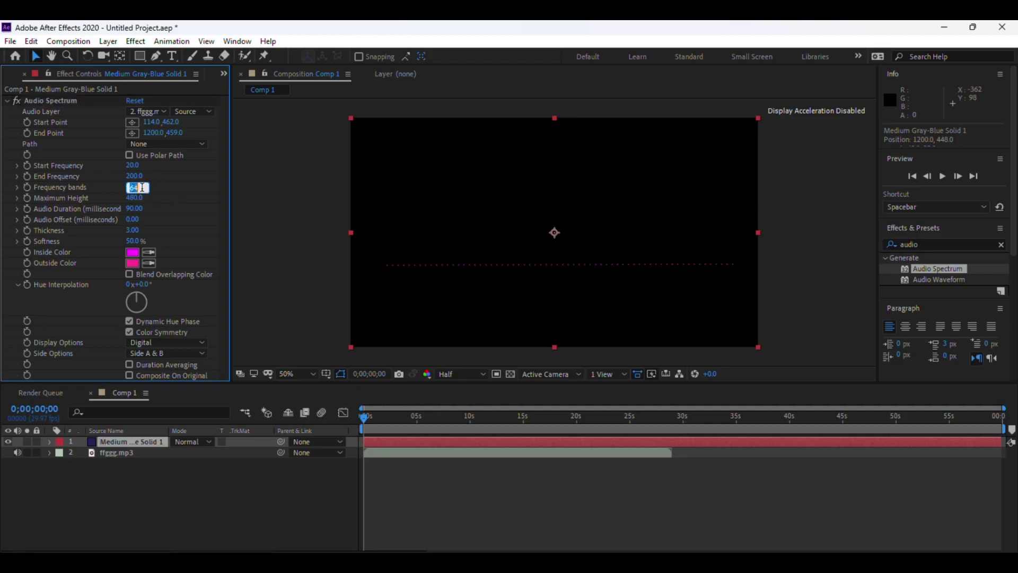
text(2000)
key(Return)
Set the spectrum's Maximum Height to 100 and preview it at 0;00;04;16.
click(131, 197)
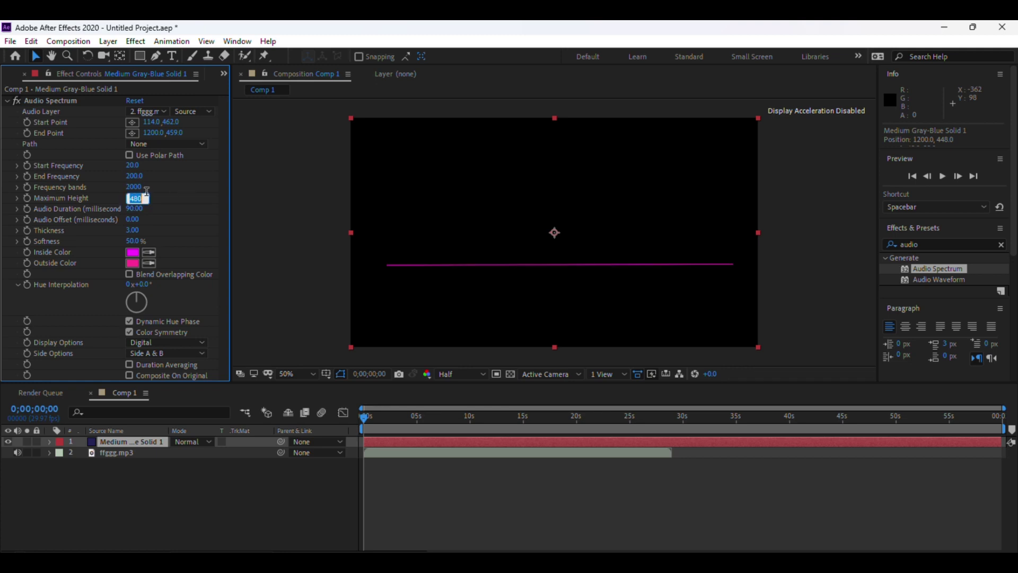
text(100)
key(Return)
drag(365, 417, 412, 418)
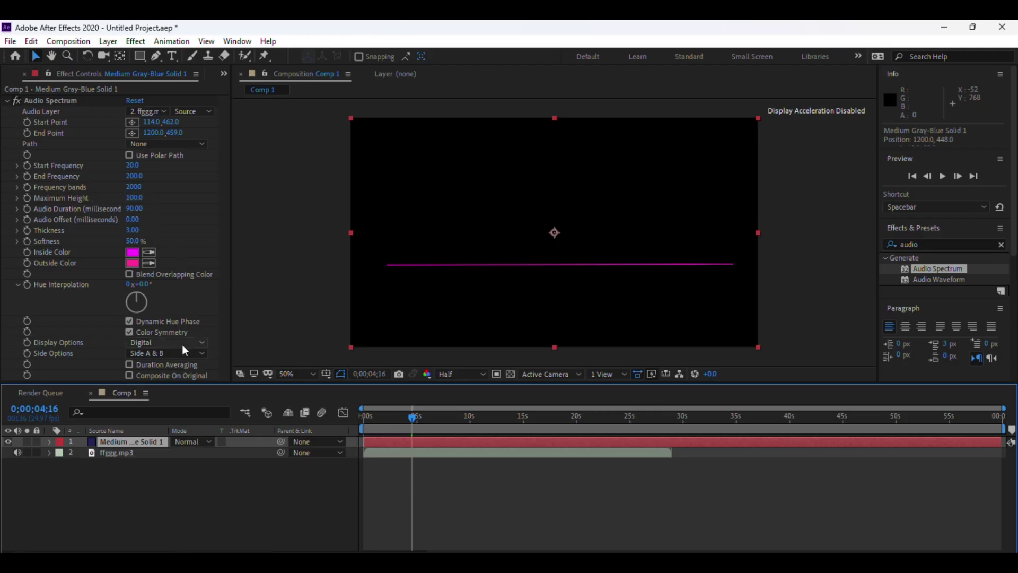
Change the spectrum's Inside Color to a bright yellow.
click(132, 252)
drag(633, 324, 620, 341)
click(771, 430)
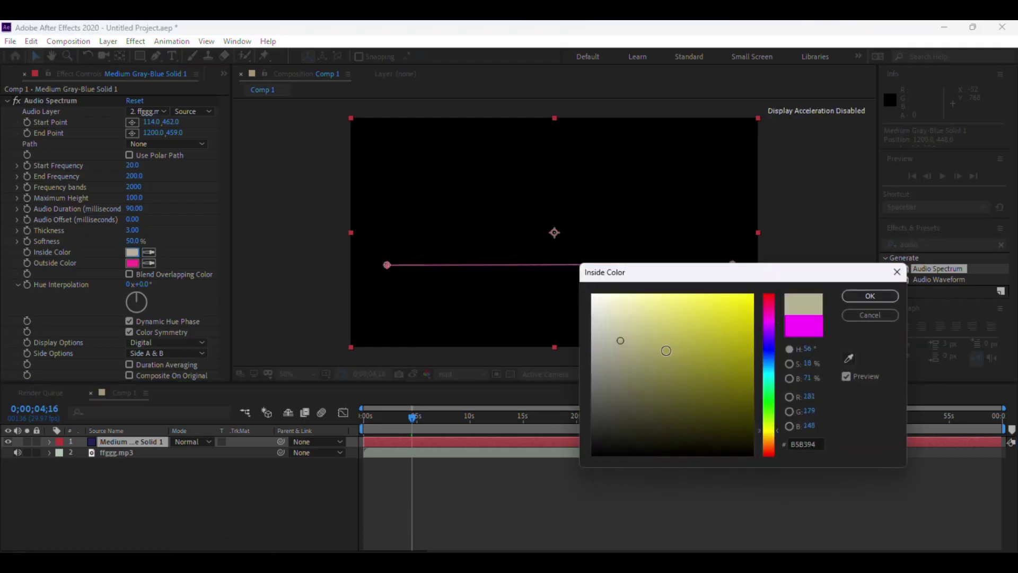
drag(713, 313, 733, 303)
click(870, 296)
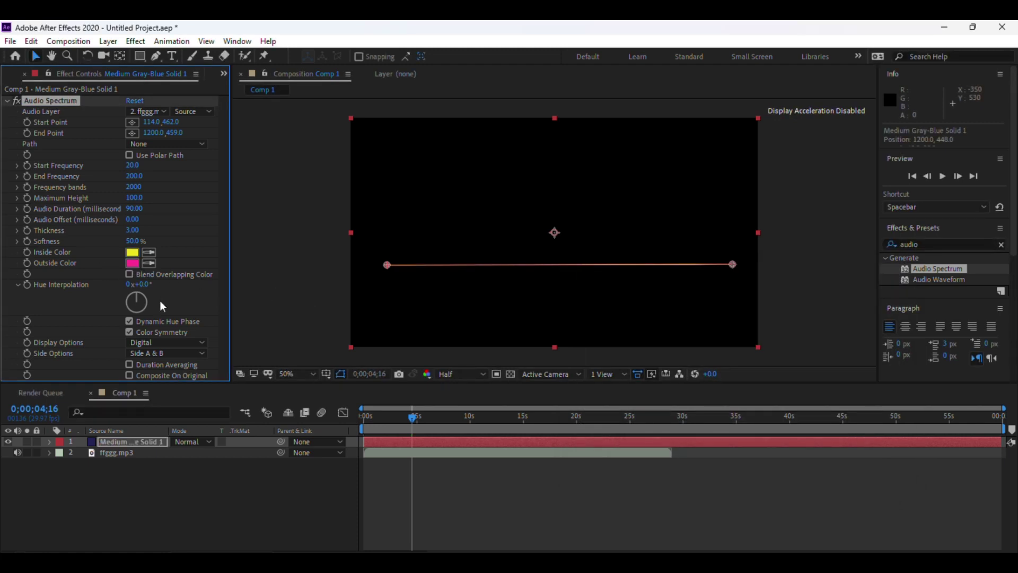
Set the spectrum's Side Options to Side A and keep the Digital display option.
click(184, 352)
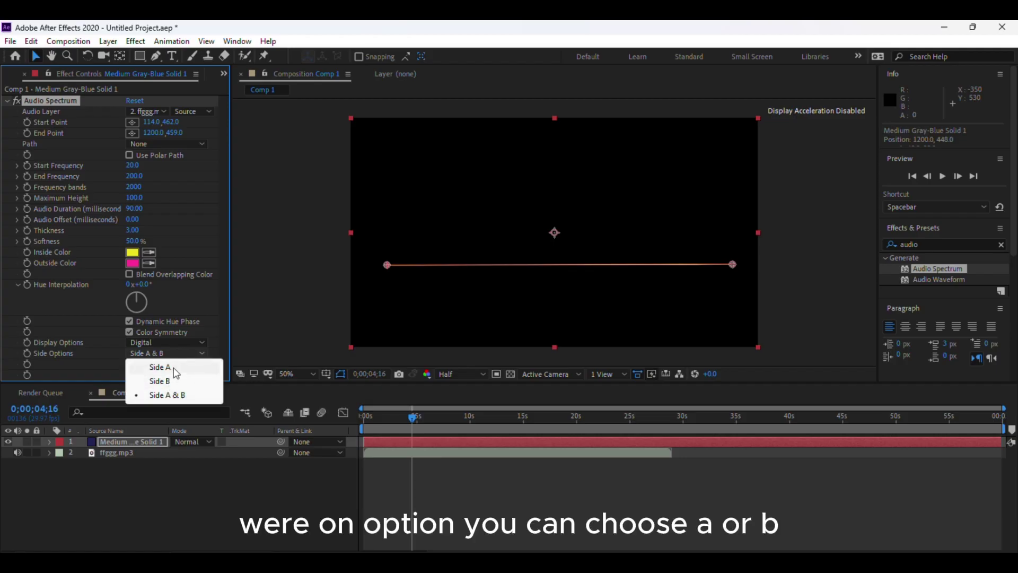
click(174, 367)
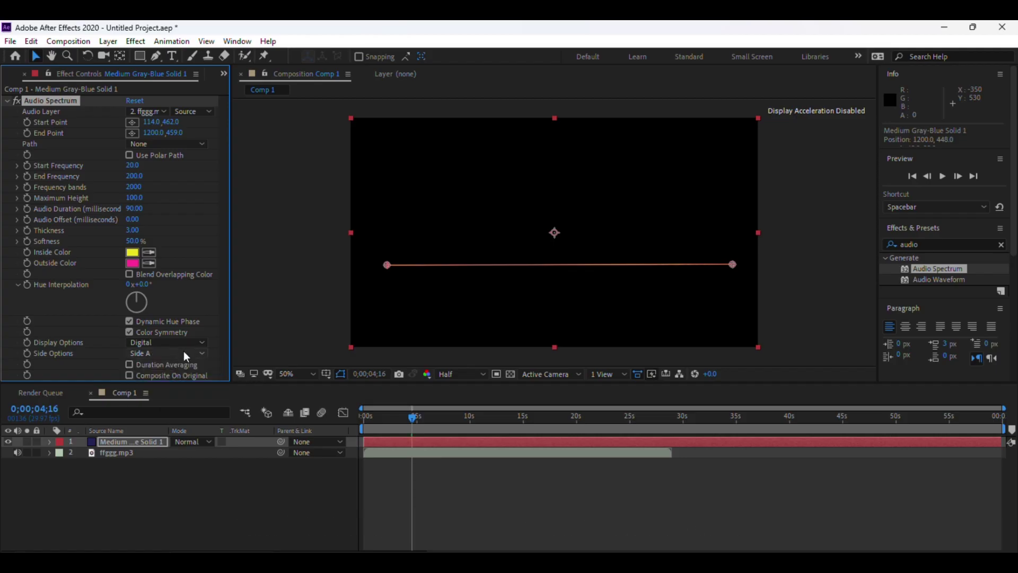
click(184, 344)
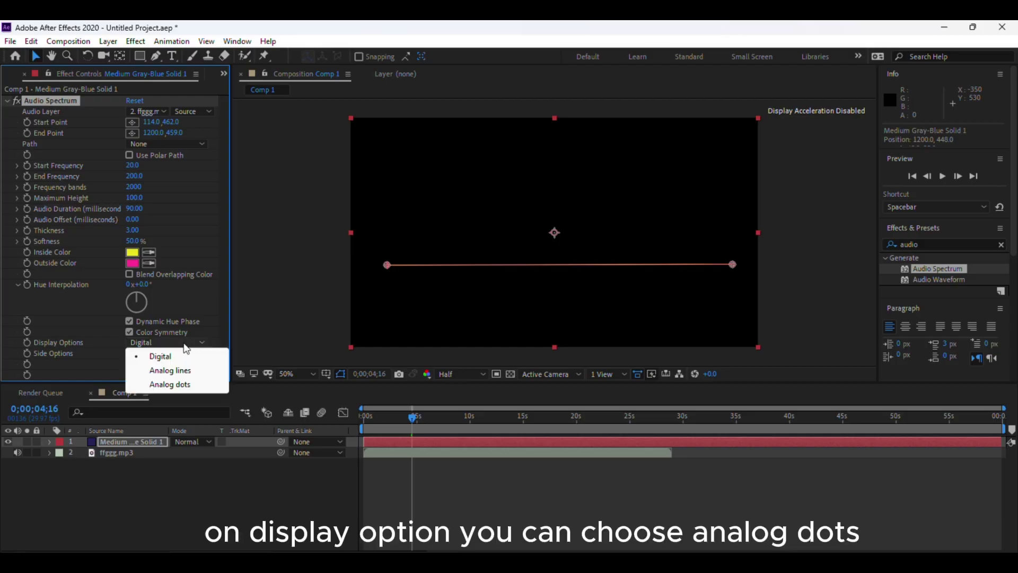
click(217, 326)
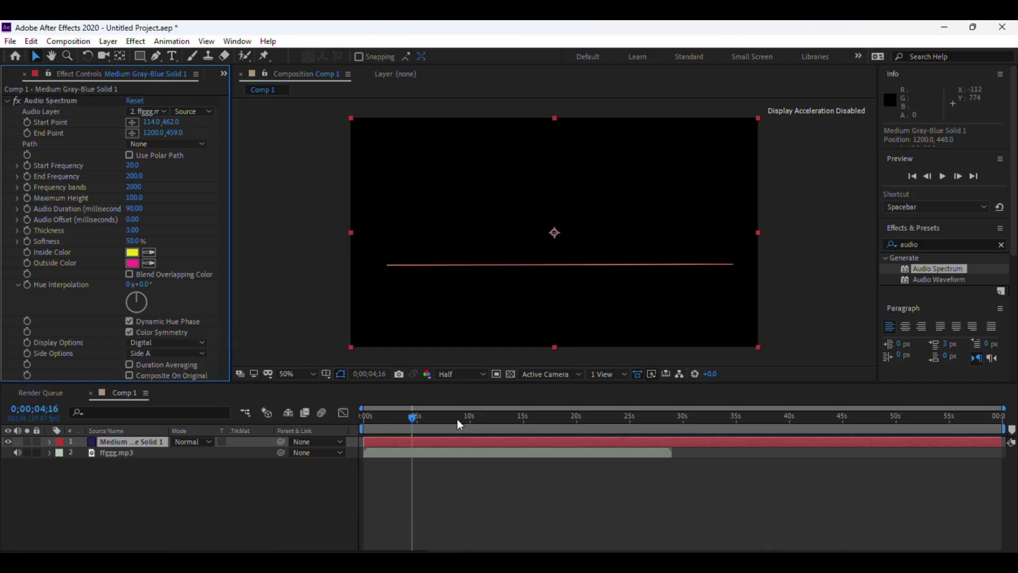
Move the current time to 0;00;07;25 and raise the spectrum's Maximum Height to 21870.
click(488, 416)
drag(492, 416, 450, 406)
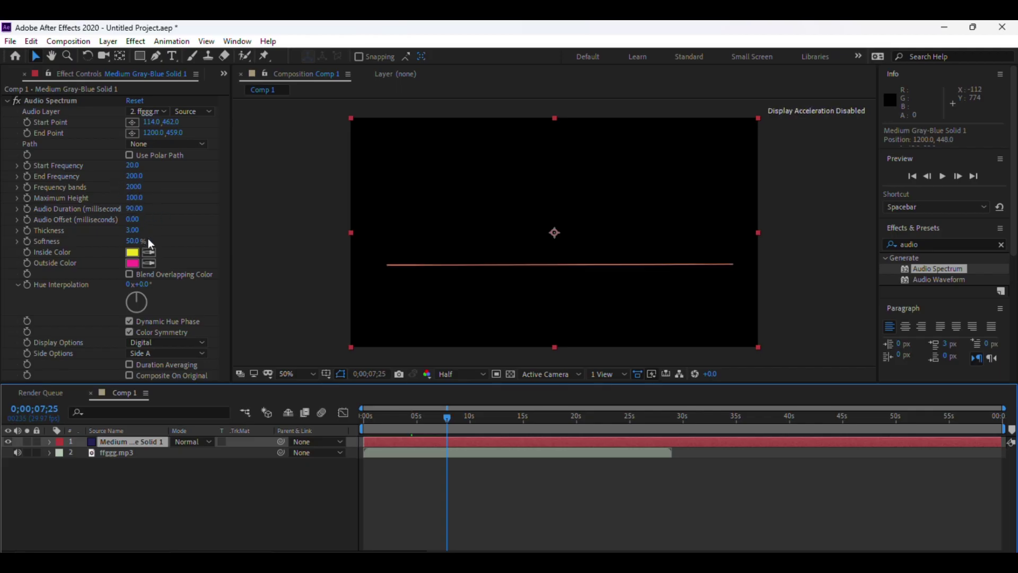
drag(134, 197, 238, 198)
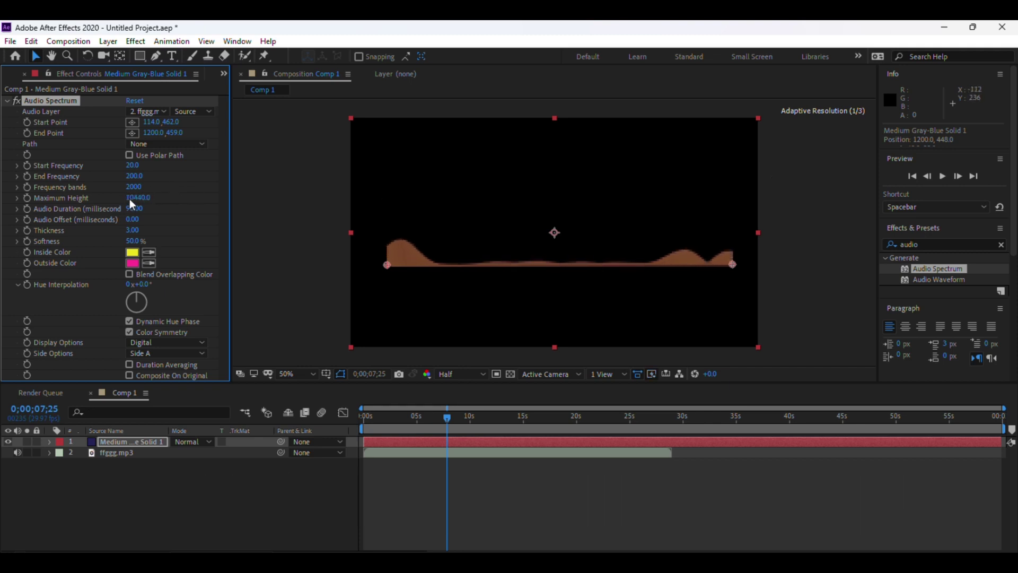
mouse_move(133, 201)
mouse_down()
mouse_move(342, 199)
mouse_move(627, 168)
mouse_move(138, 214)
mouse_up()
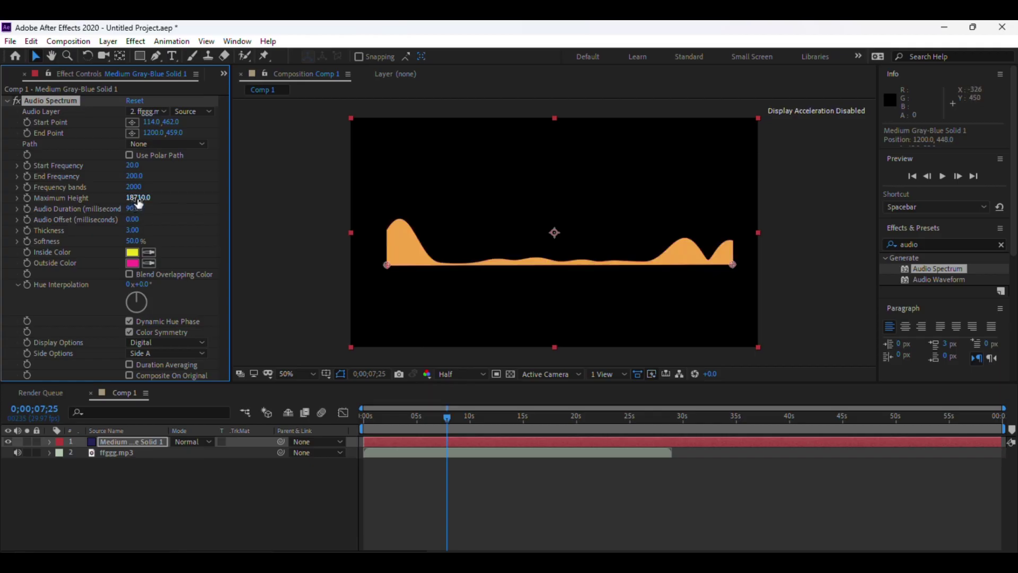
drag(138, 197, 362, 232)
At 0;00;05;29, lower the spectrum's Maximum Height to 4670, and preview the shape up to 0;00;23;11.
mouse_move(445, 419)
mouse_down()
mouse_move(398, 416)
mouse_move(427, 415)
mouse_up()
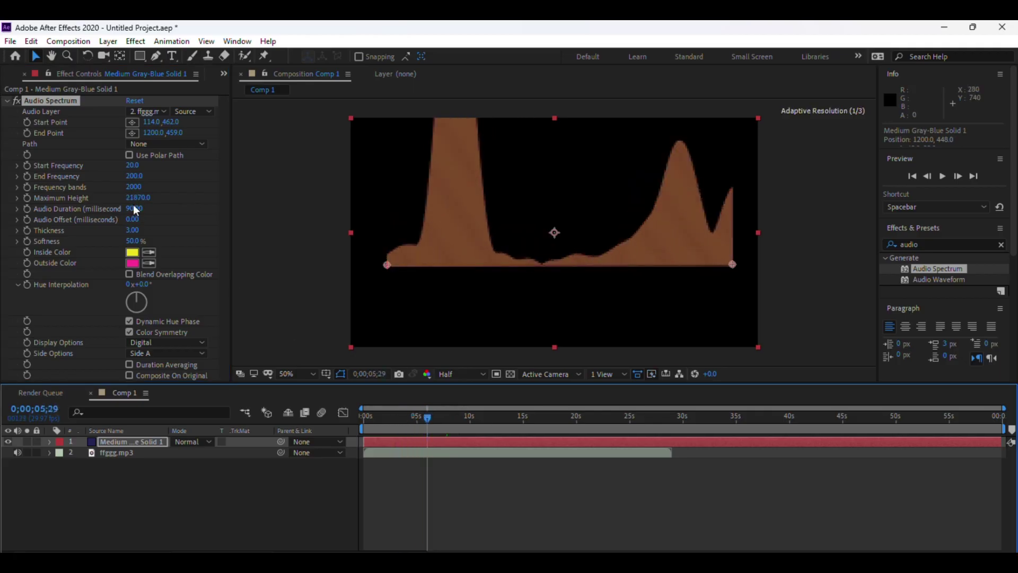
drag(144, 200, 2, 214)
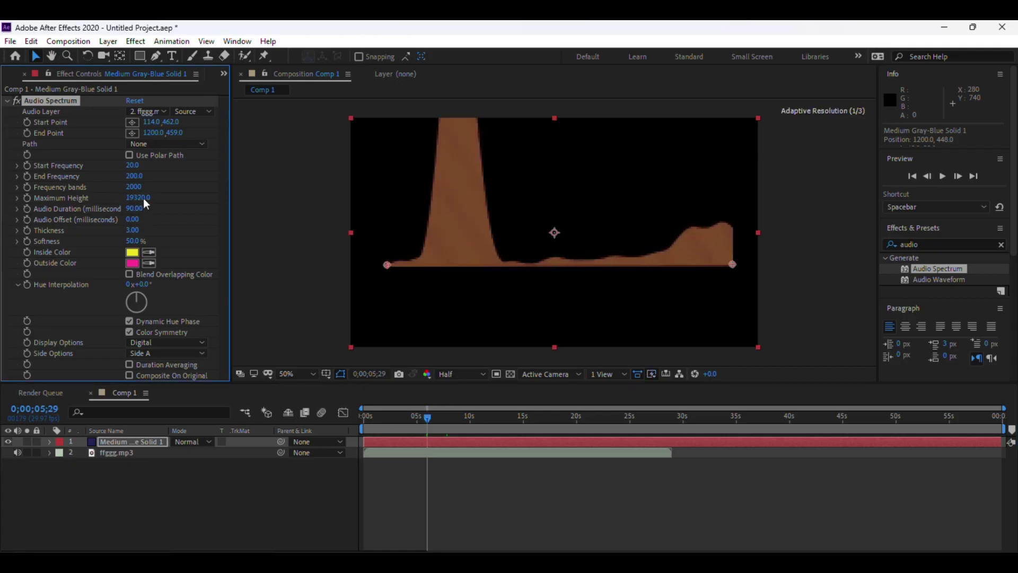
drag(143, 198, 3, 200)
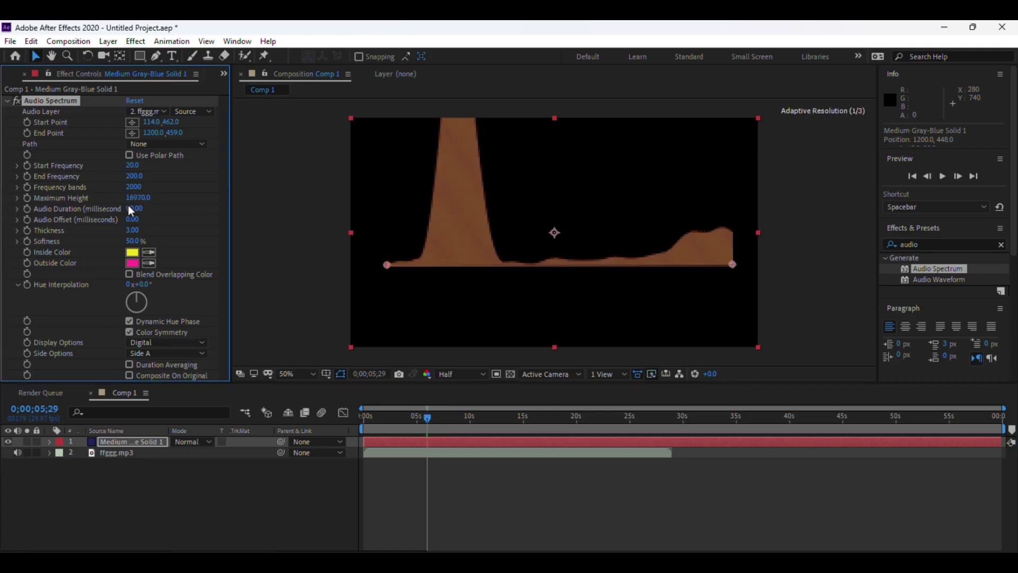
drag(144, 198, 14, 223)
drag(139, 197, 27, 198)
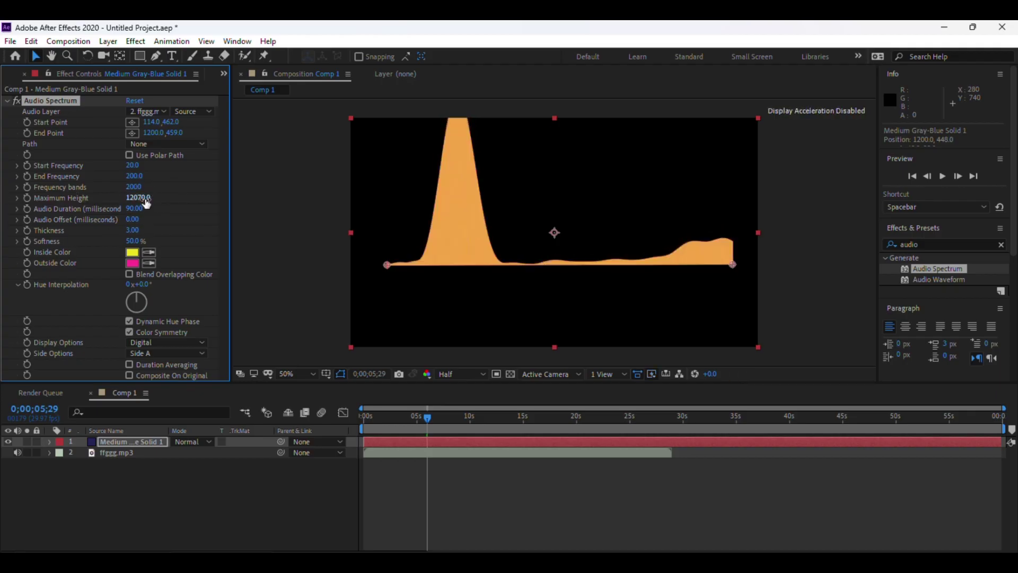
drag(138, 198, 2, 213)
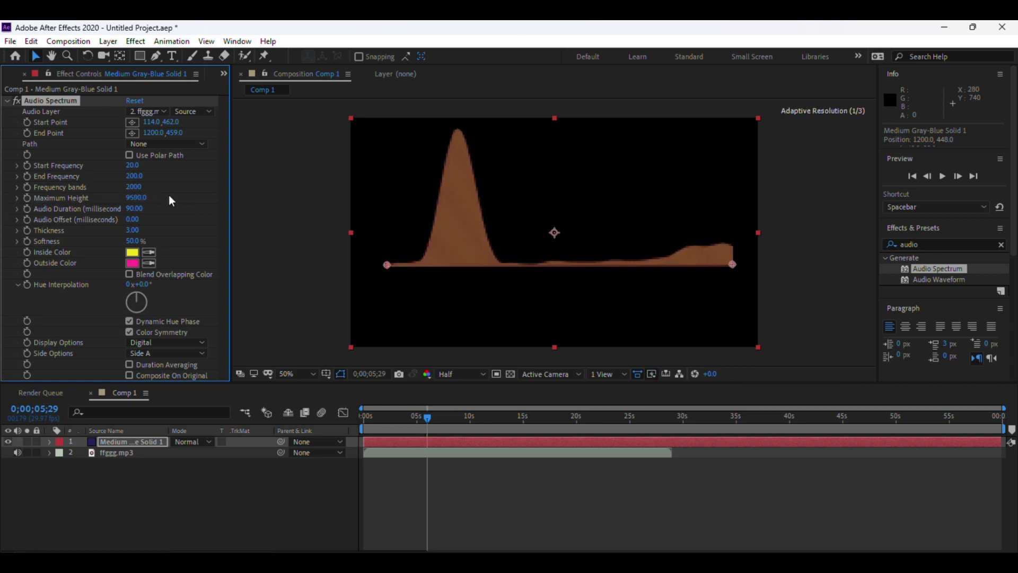
drag(136, 197, 32, 209)
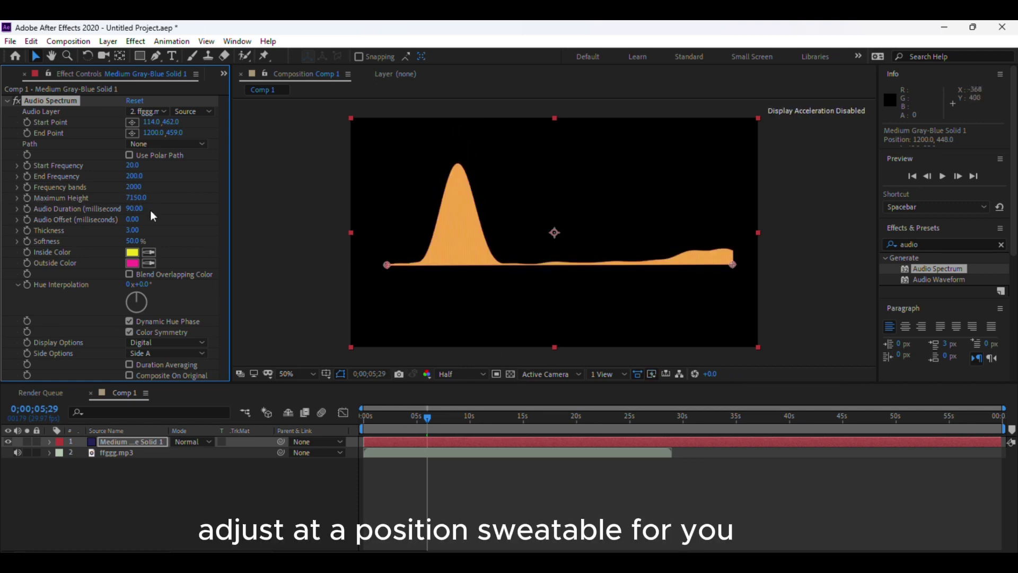
drag(139, 197, 2, 215)
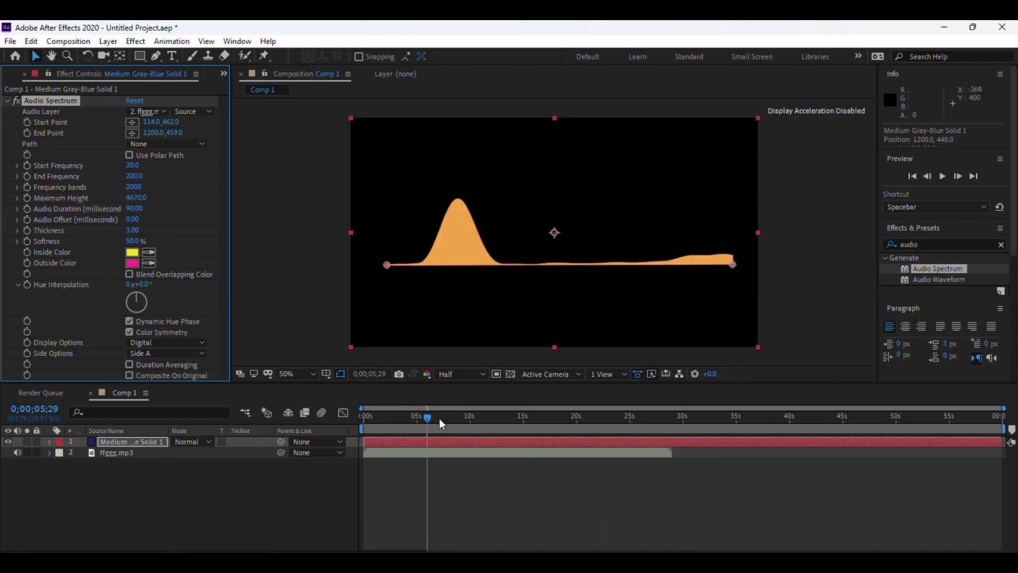
drag(427, 417, 613, 418)
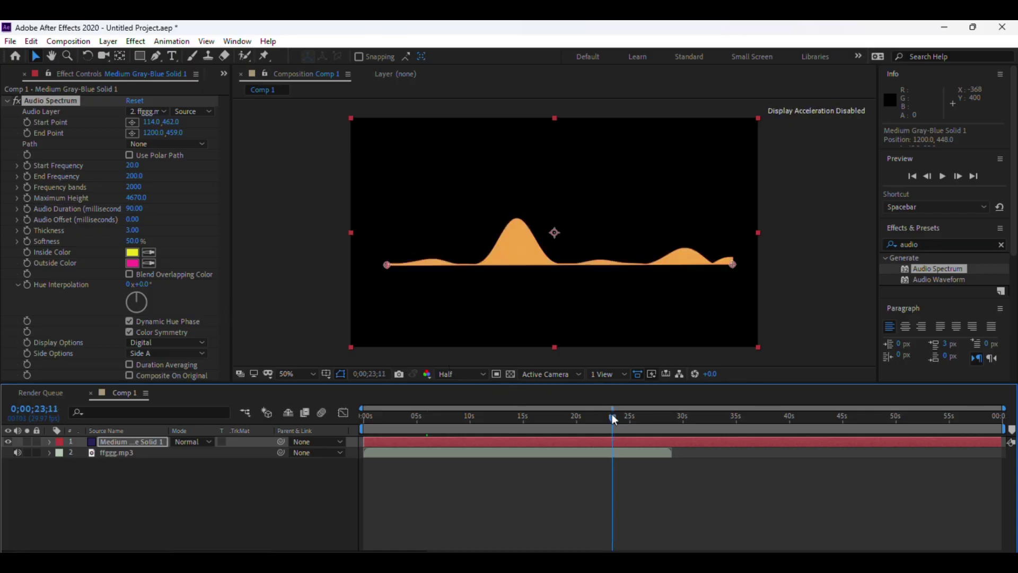
At 0;00;22;23, lower the spectrum's Maximum Height to 2120 and deselect the layer.
drag(613, 416, 606, 412)
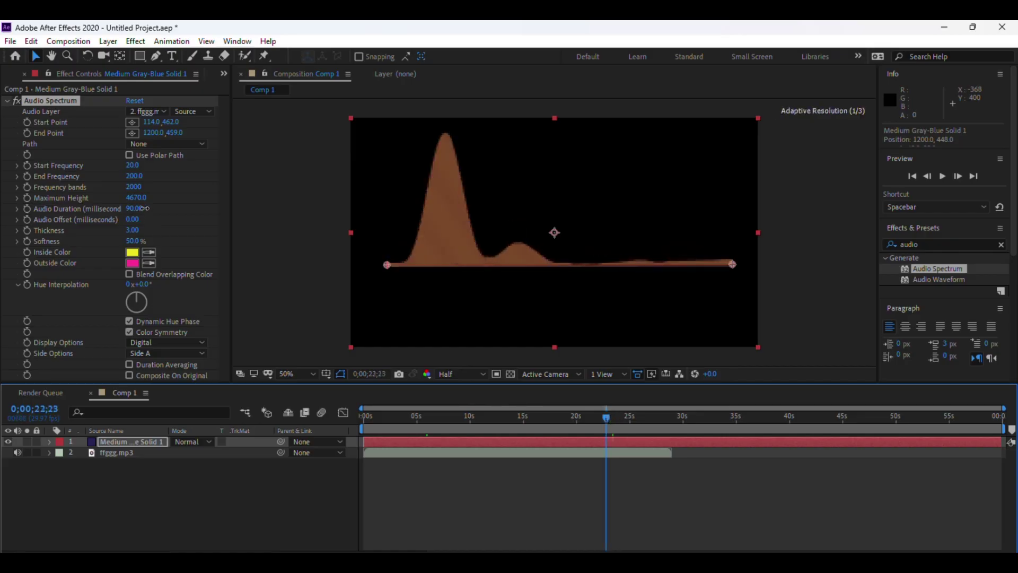
drag(135, 198, 51, 209)
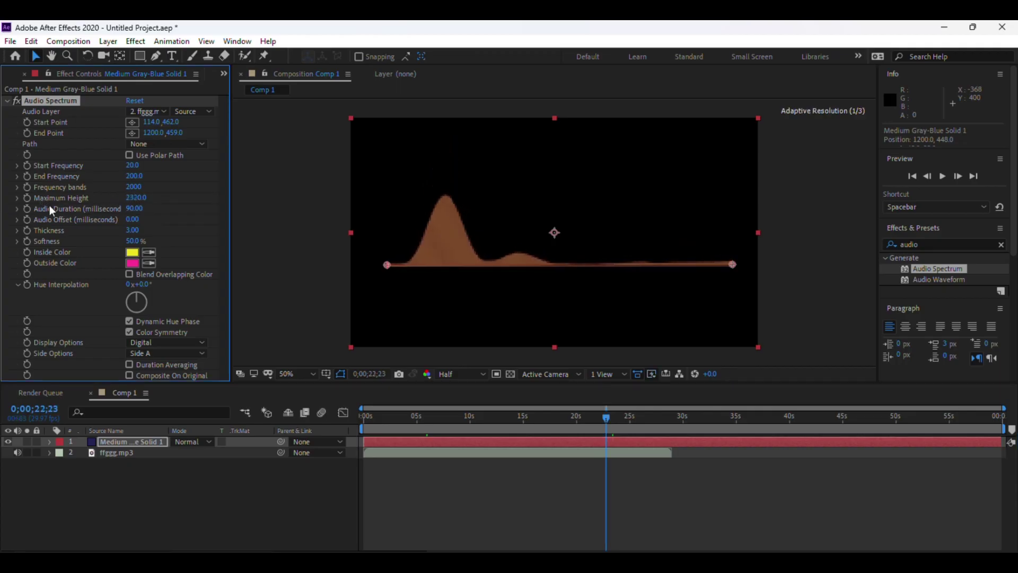
click(133, 198)
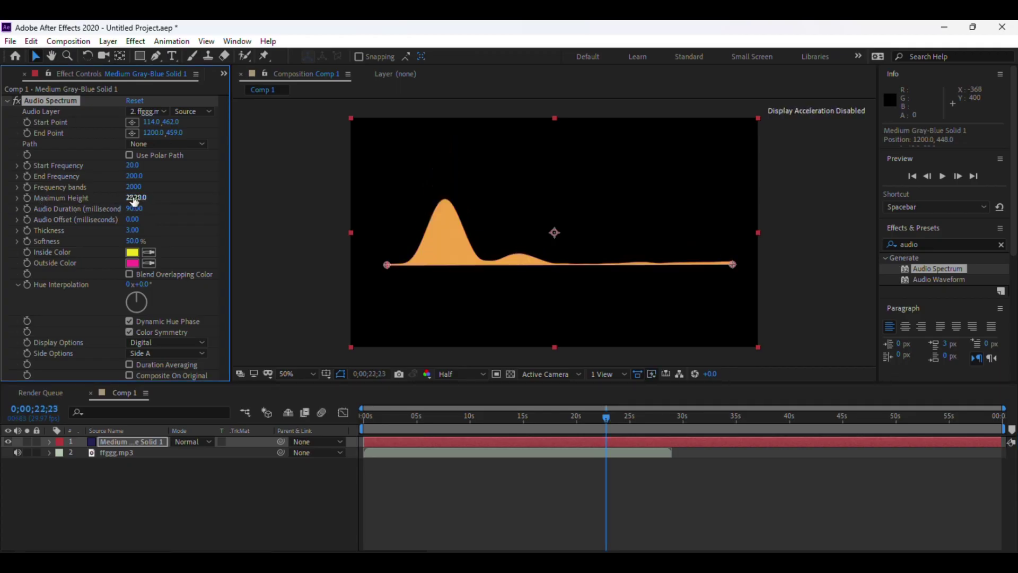
drag(135, 199, 113, 200)
click(814, 279)
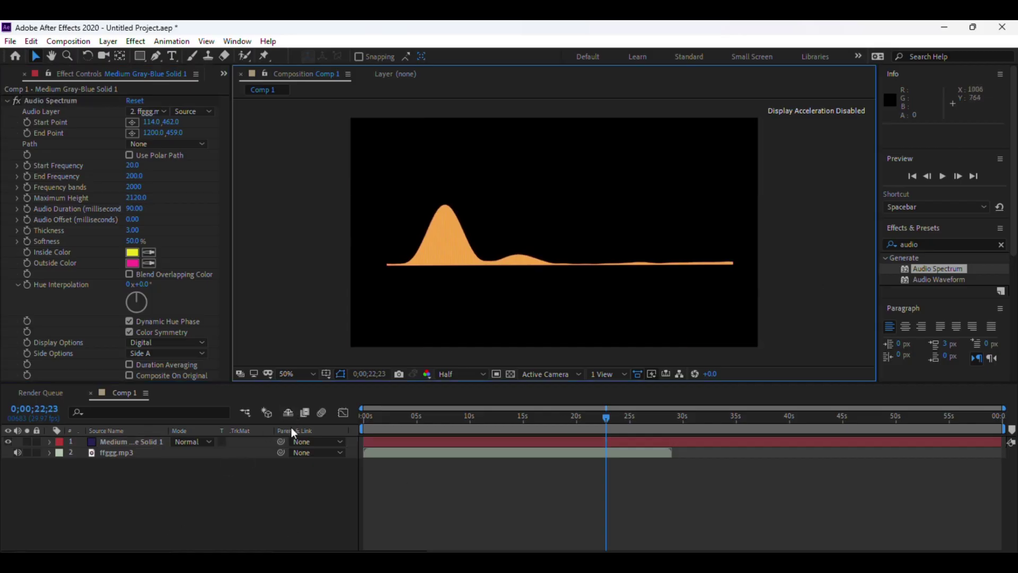
click(167, 493)
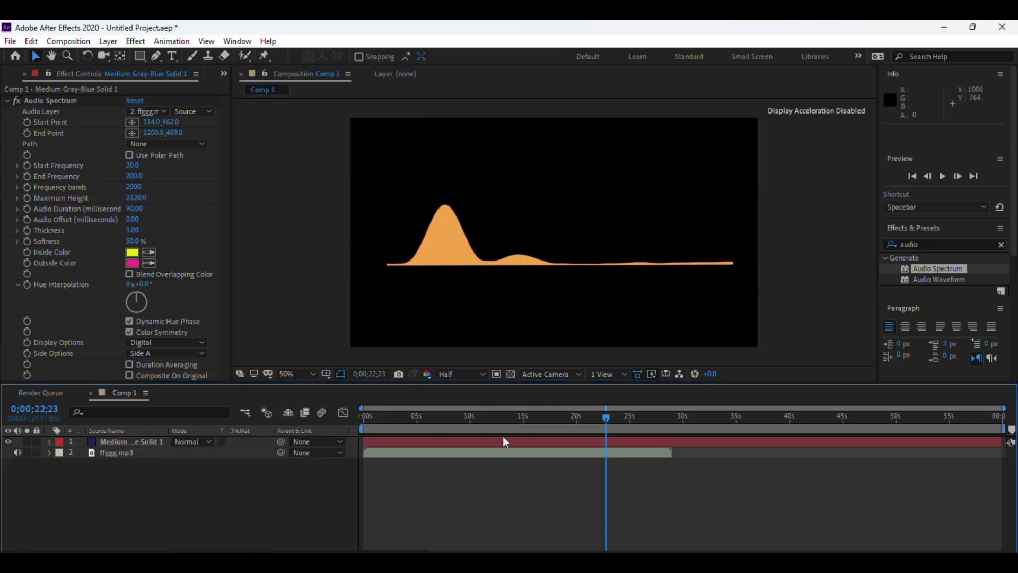
Preview the animation from the start at Quarter resolution, and switch back to Half at 0;00;14;26.
drag(594, 419, 348, 432)
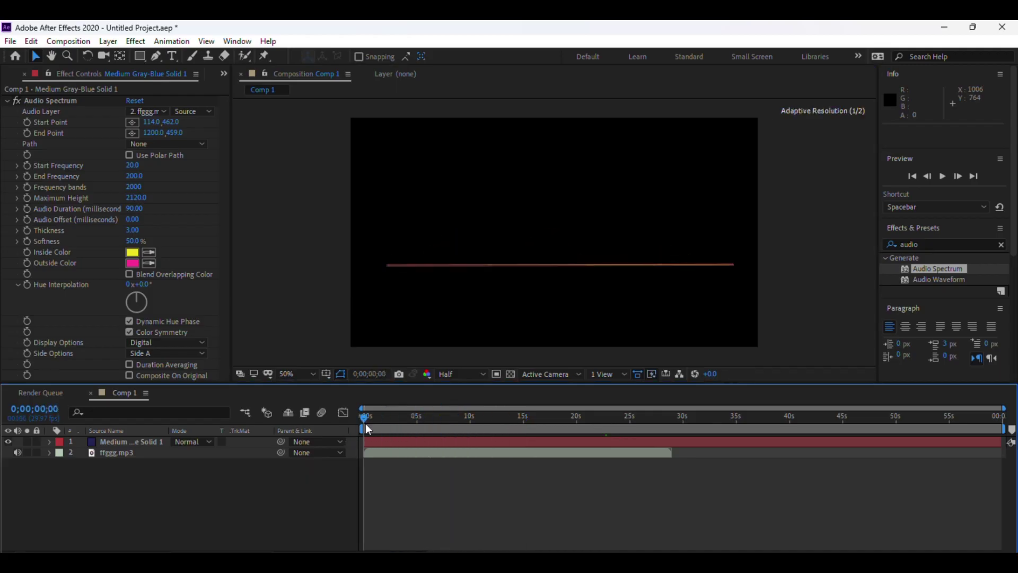
click(452, 377)
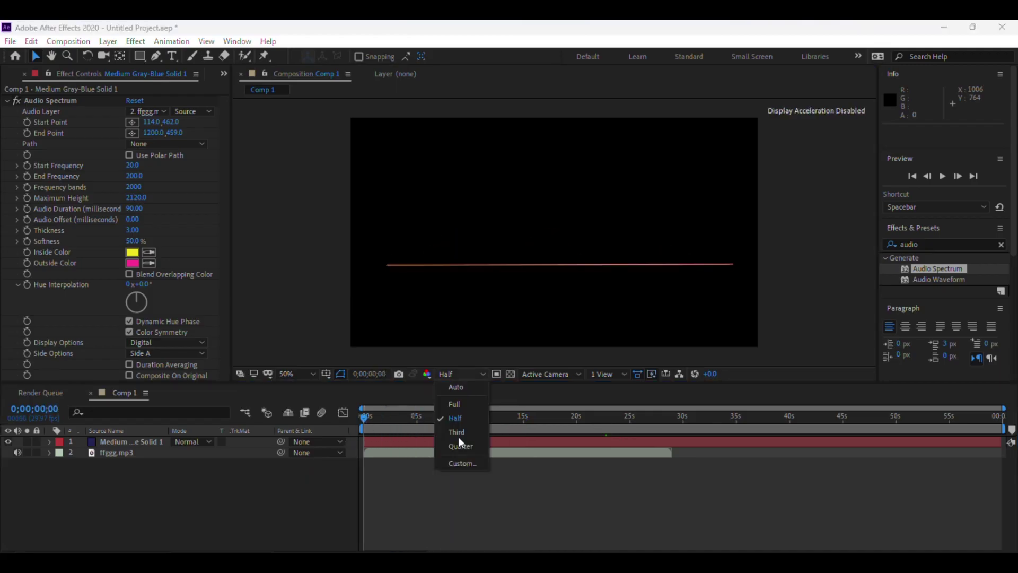
click(460, 447)
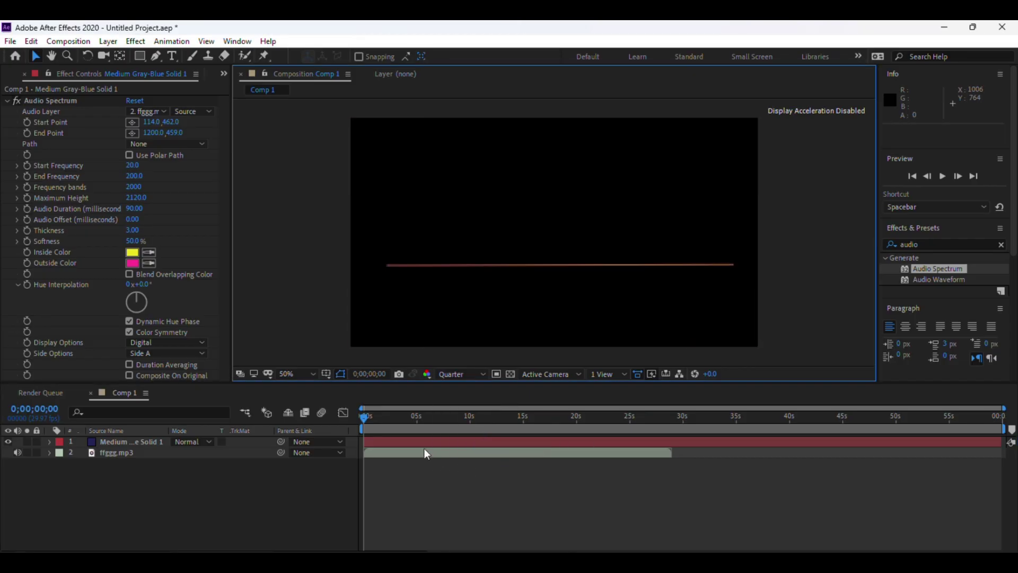
key(space)
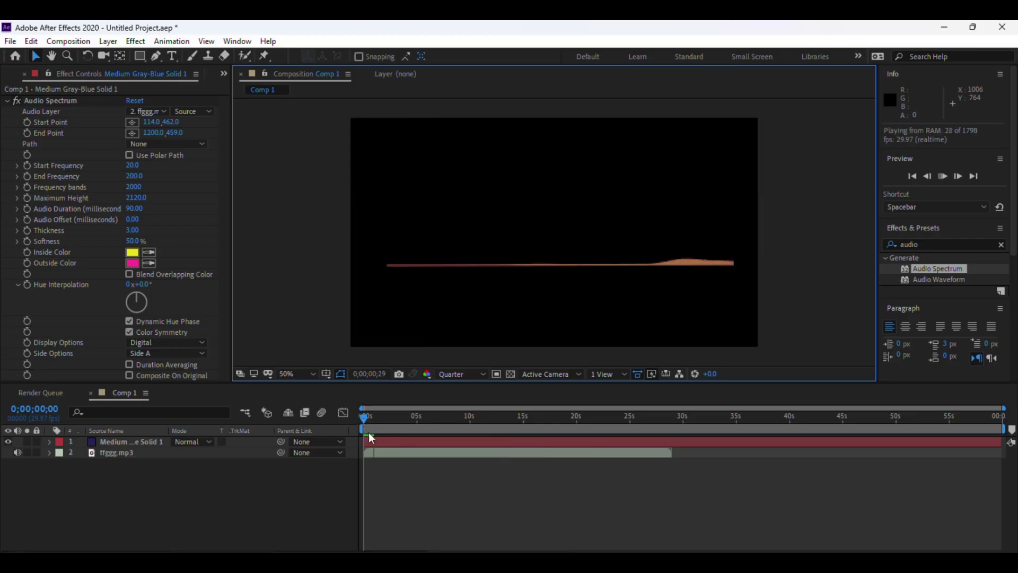
drag(364, 423, 522, 432)
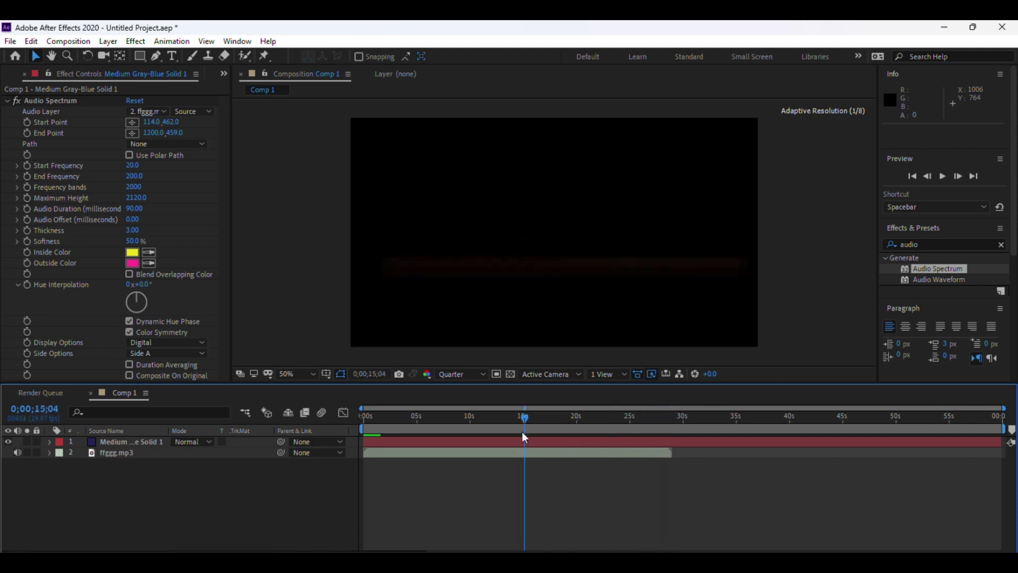
click(460, 373)
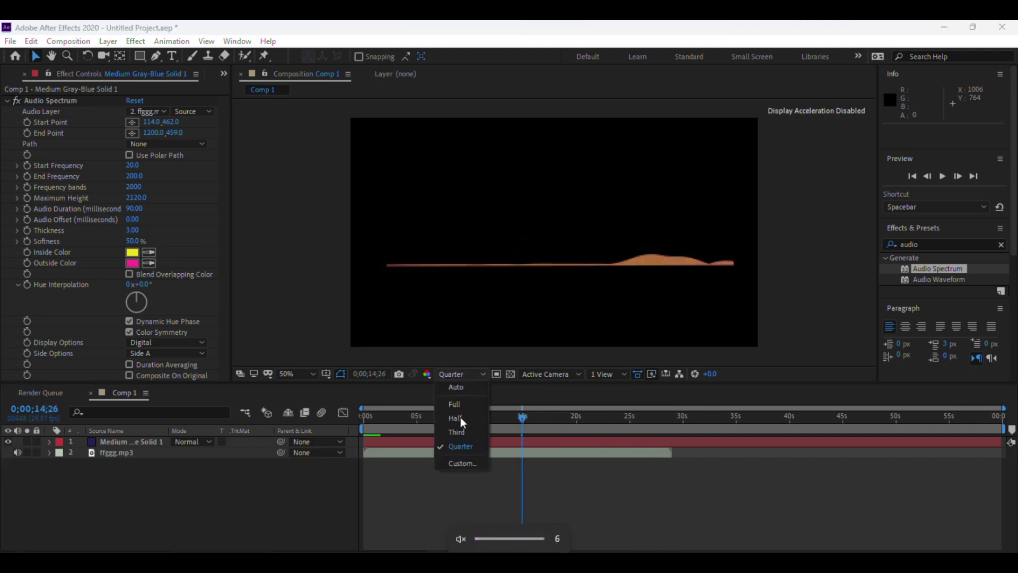
click(456, 418)
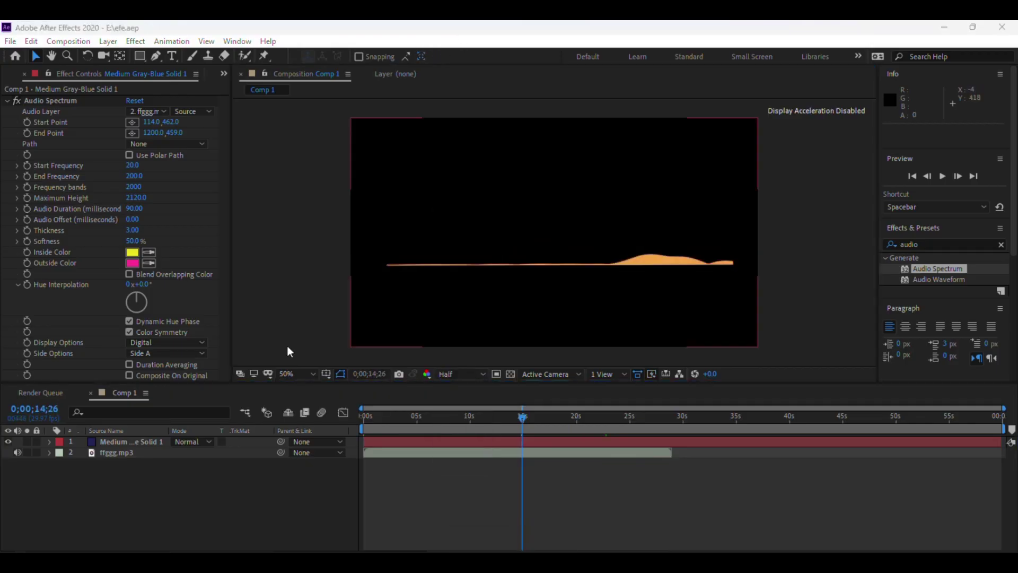
Duplicate the spectrum's solid layer and set the copy's Display Options to Analog dots.
click(151, 495)
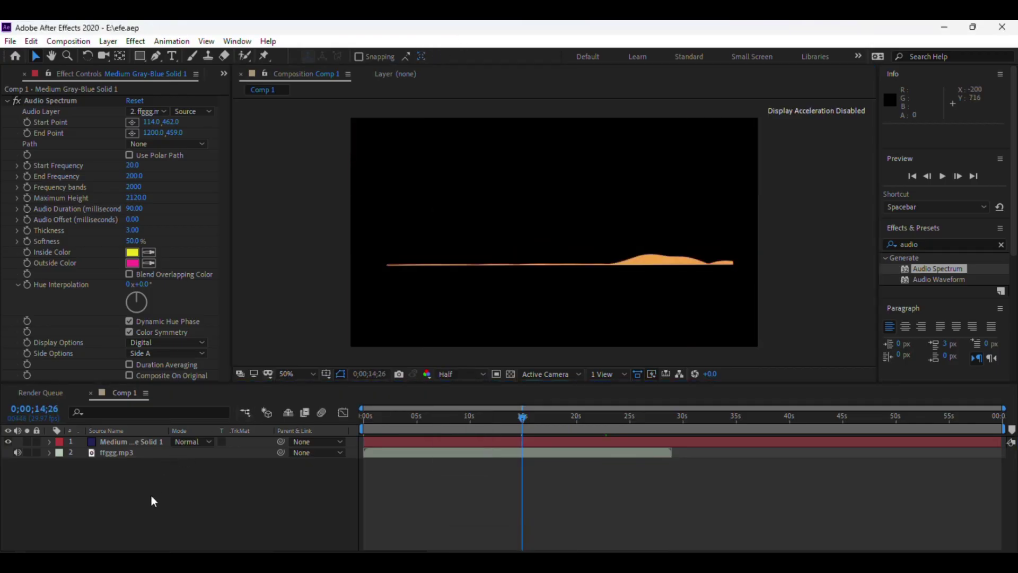
click(116, 441)
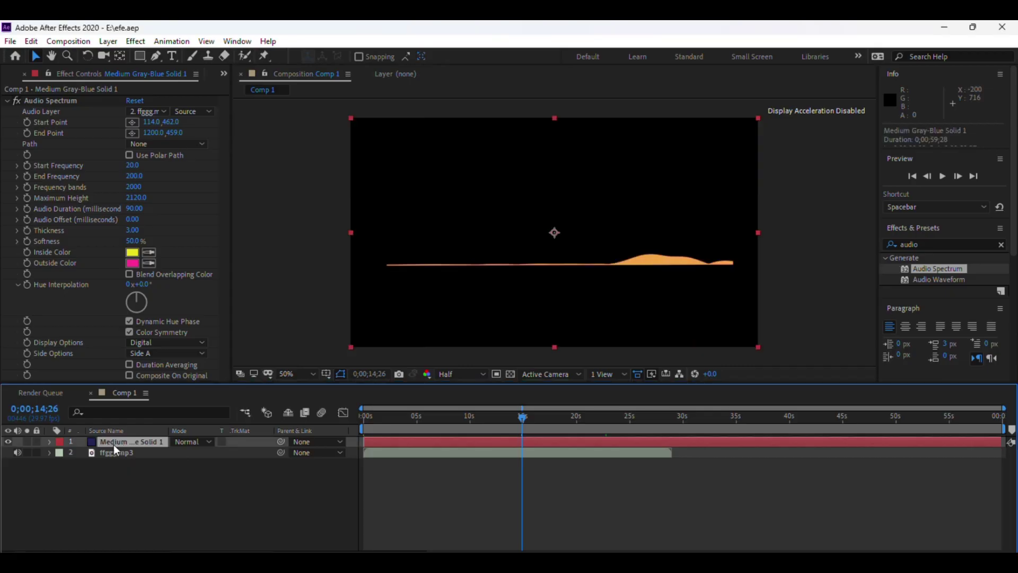
key(ctrl+d)
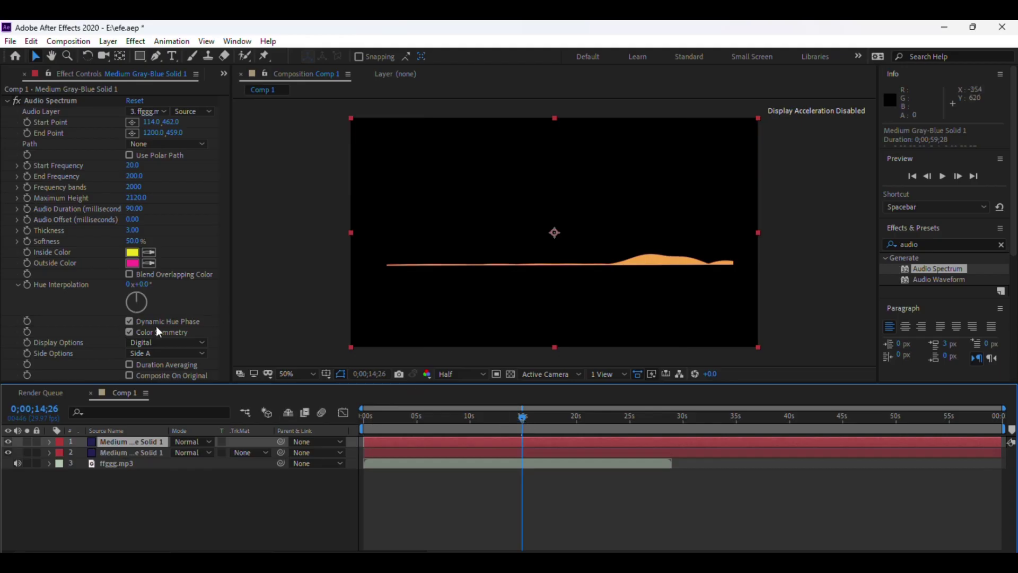
click(176, 341)
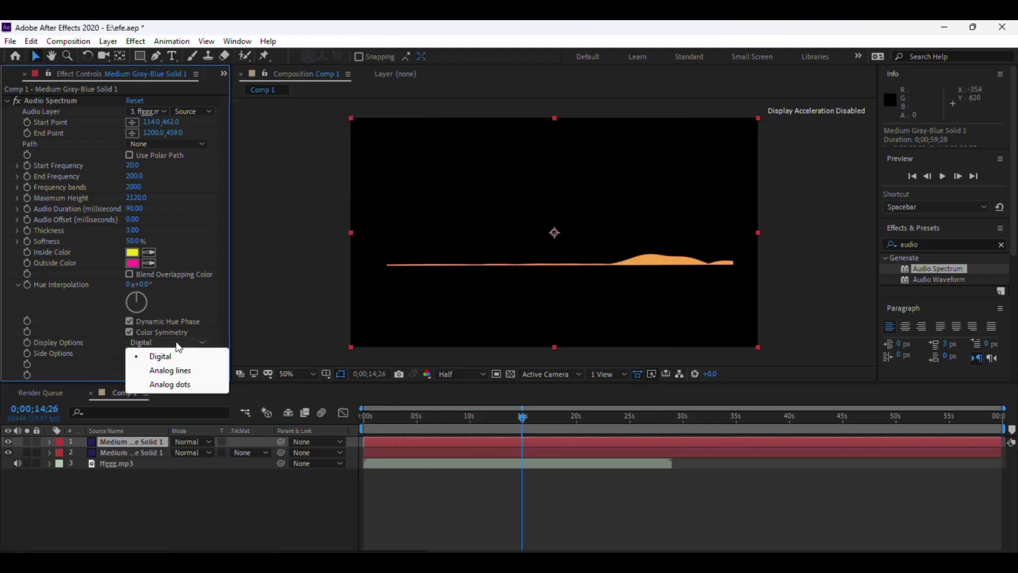
click(181, 370)
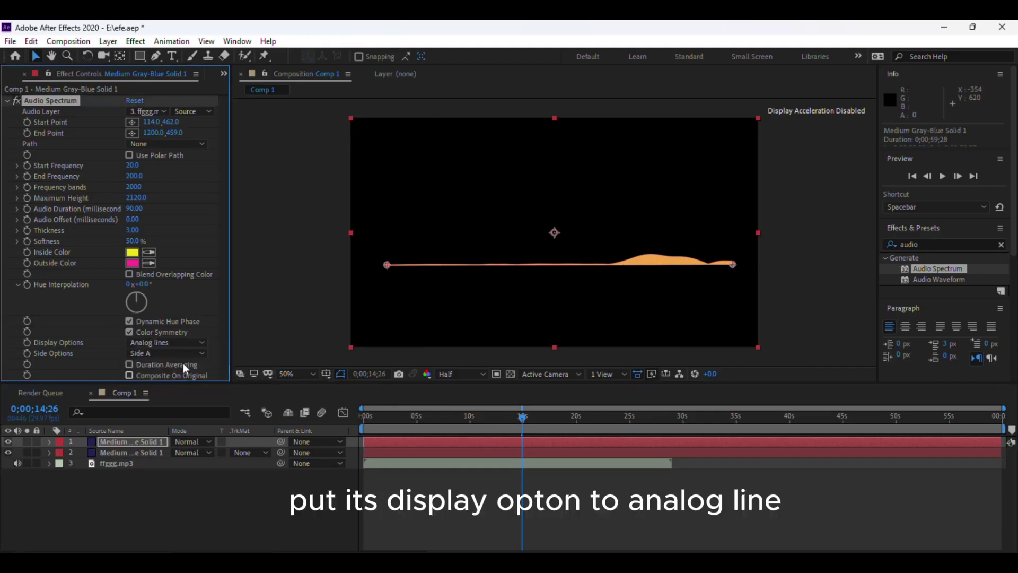
click(186, 341)
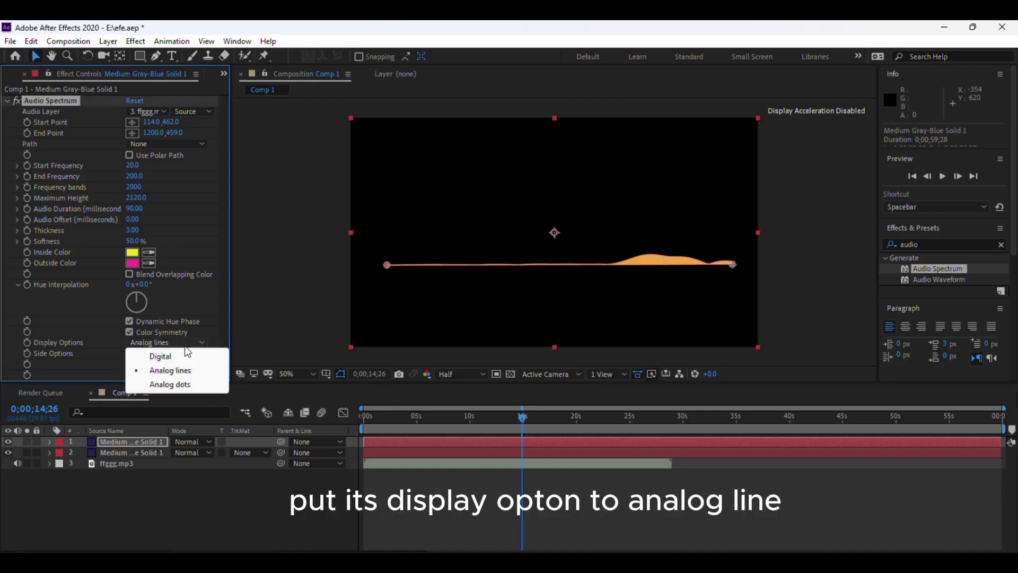
click(170, 384)
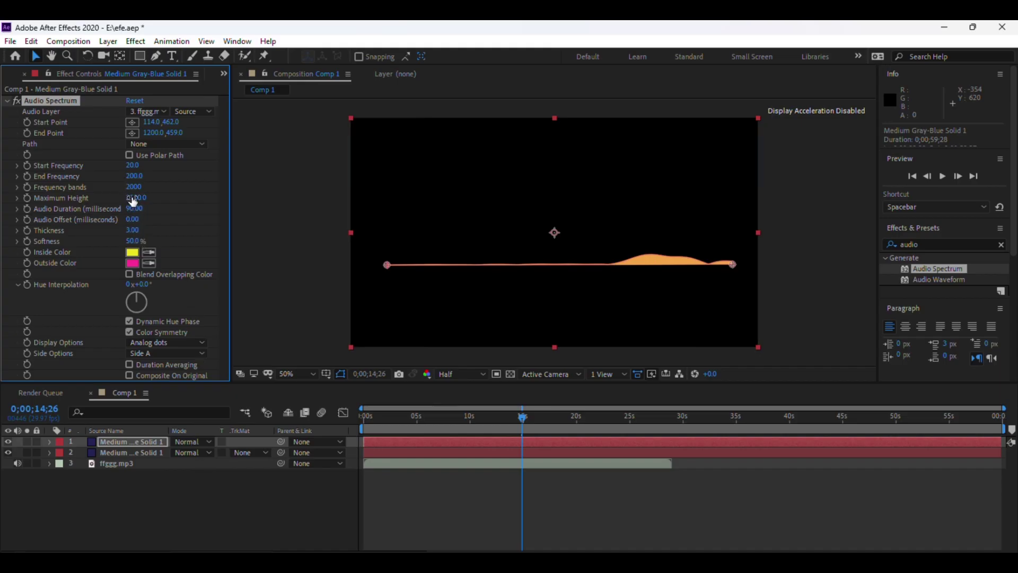
Turn off the copy's Dynamic Hue Phase and raise its Maximum Height to 5910, checking the shape at 0;00;12;00 and 0;00;13;13.
drag(133, 200, 361, 186)
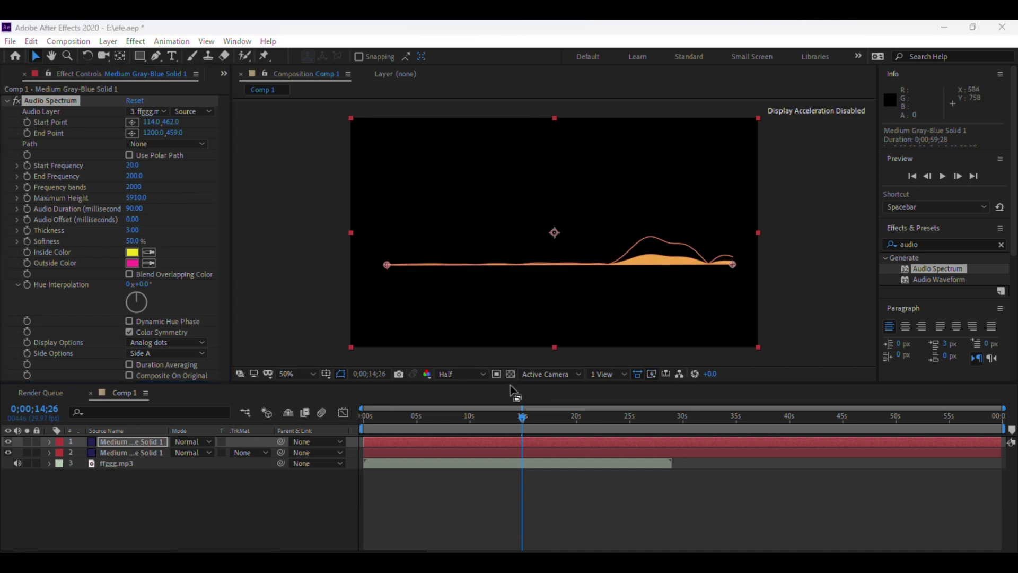
drag(525, 421, 495, 416)
click(480, 416)
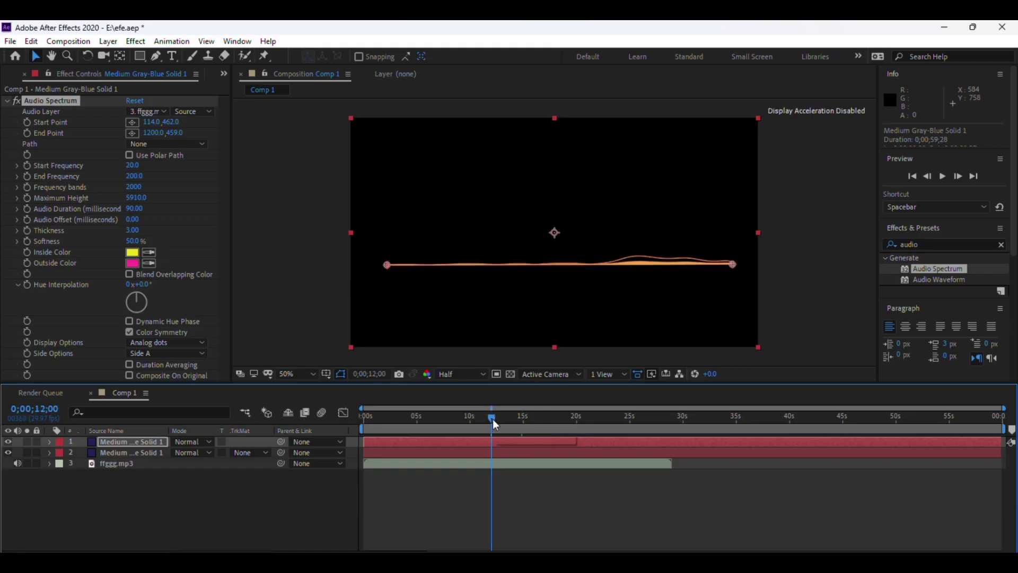
mouse_move(493, 420)
mouse_down()
mouse_move(521, 420)
mouse_move(507, 419)
mouse_up()
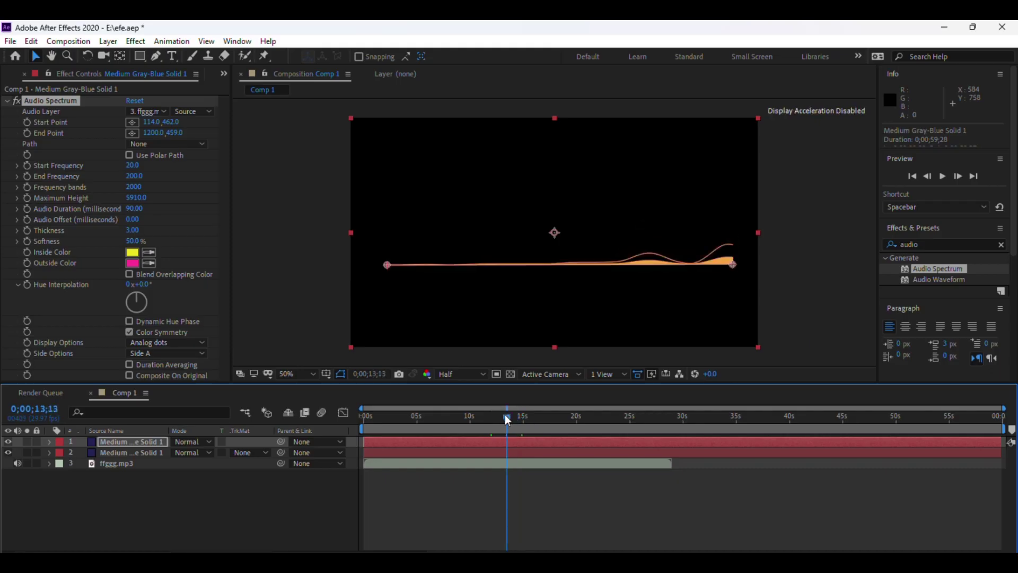
At 0;00;09;24, lower the dotted spectrum copy's Maximum Height to 3810 and deselect the layer.
drag(507, 420, 466, 411)
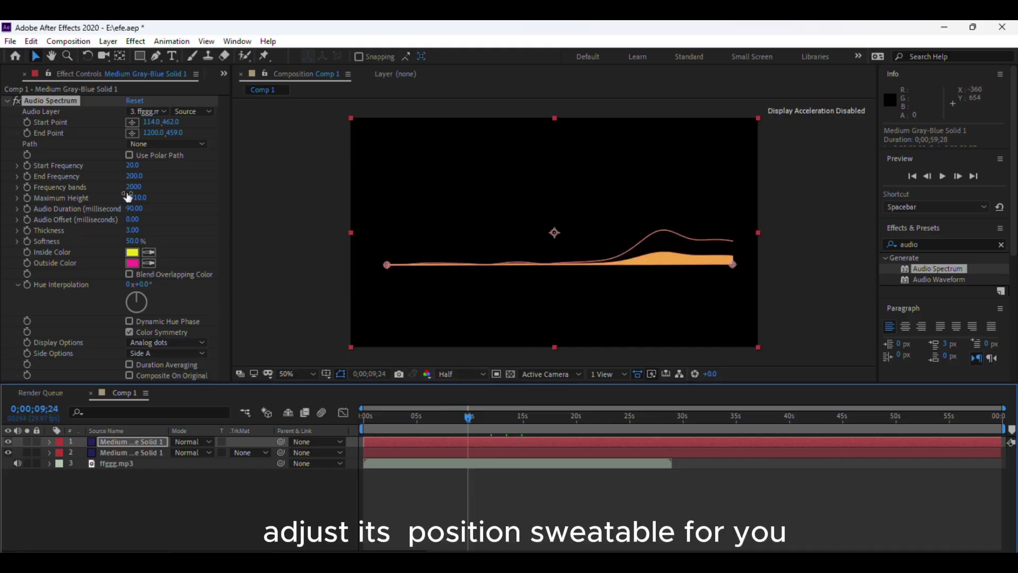
drag(132, 200, 99, 201)
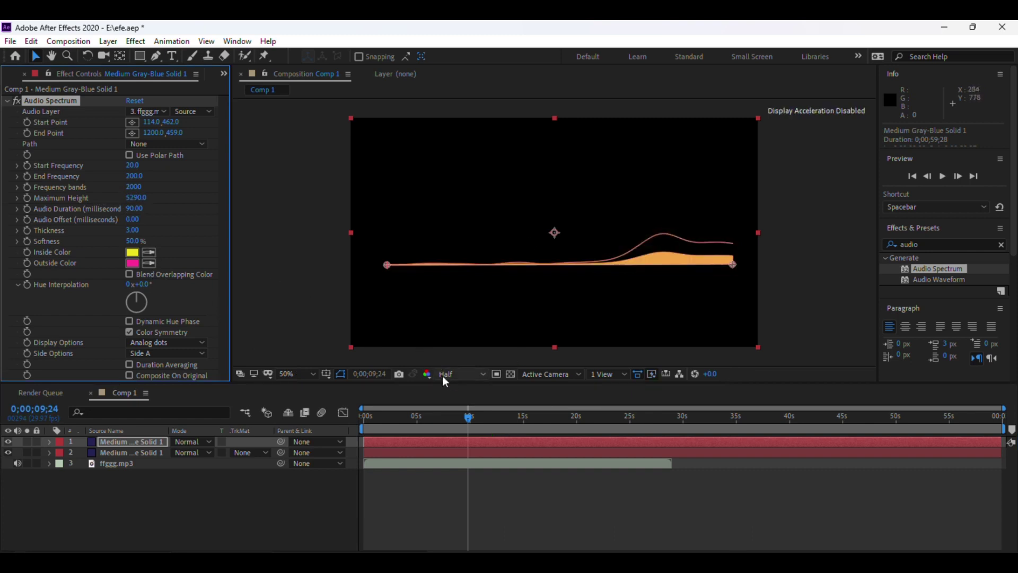
drag(135, 197, 85, 197)
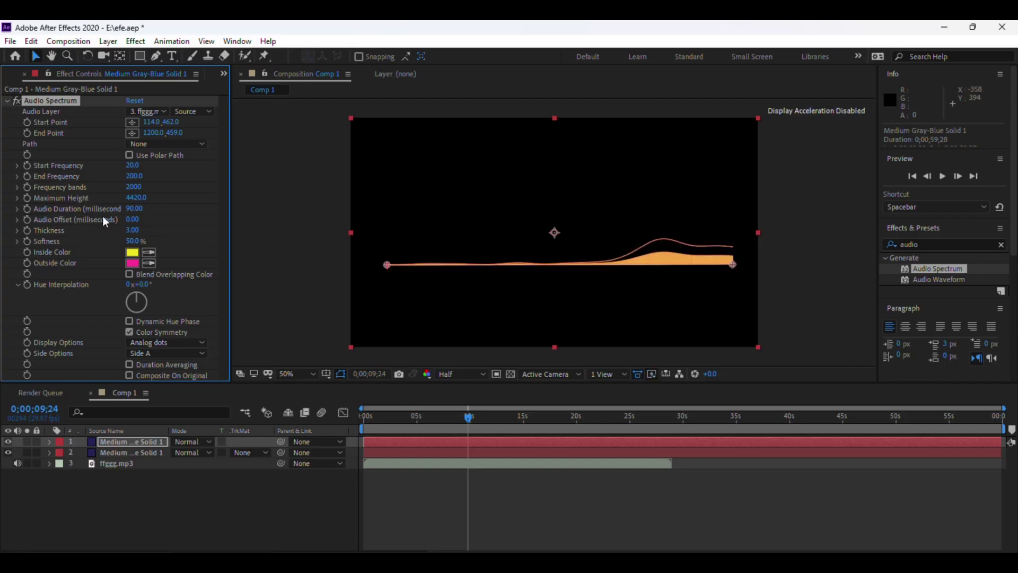
drag(135, 197, 164, 200)
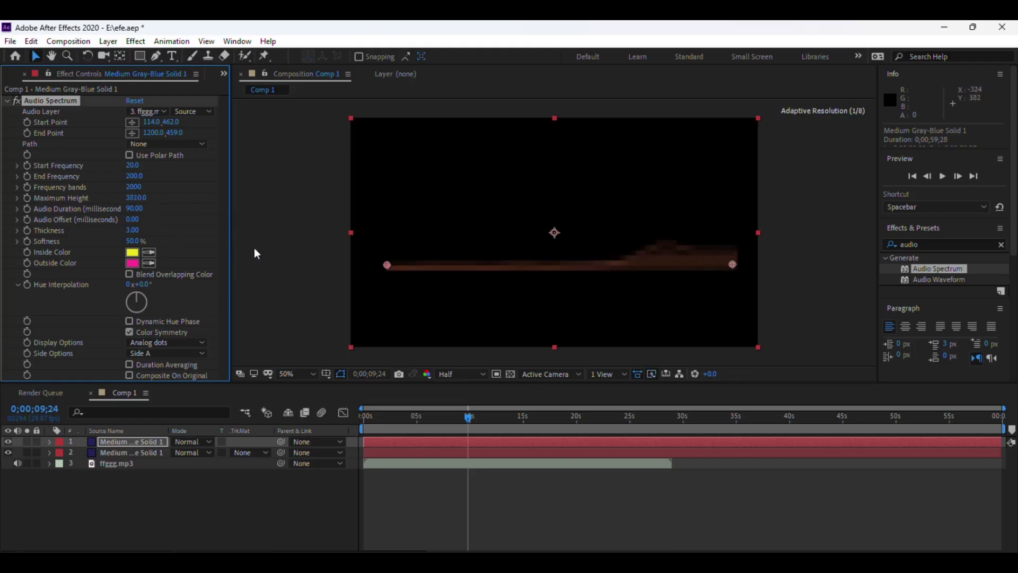
click(142, 486)
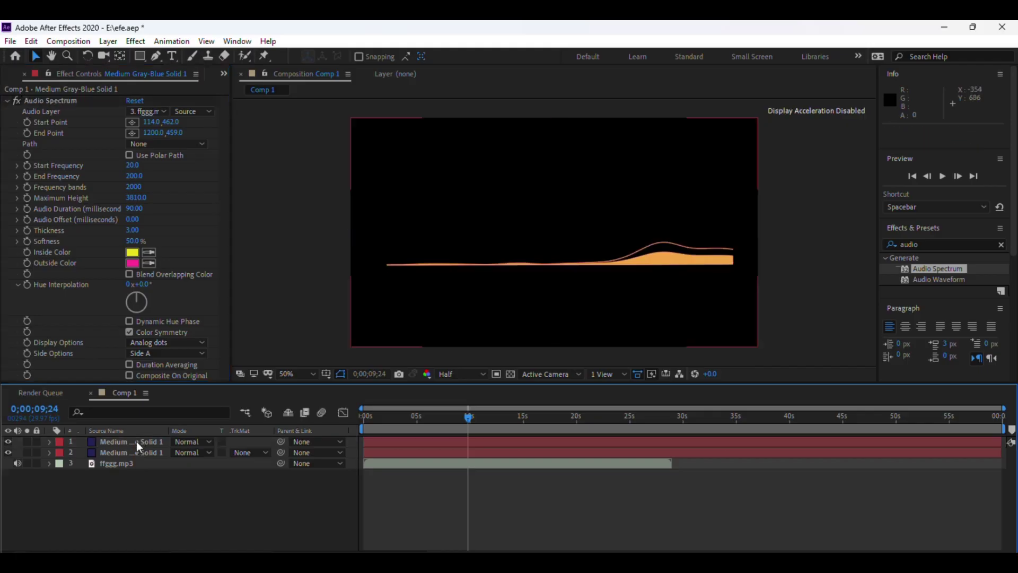
Duplicate the dotted spectrum layer and raise the new copy's Maximum Height to 5430.
click(136, 441)
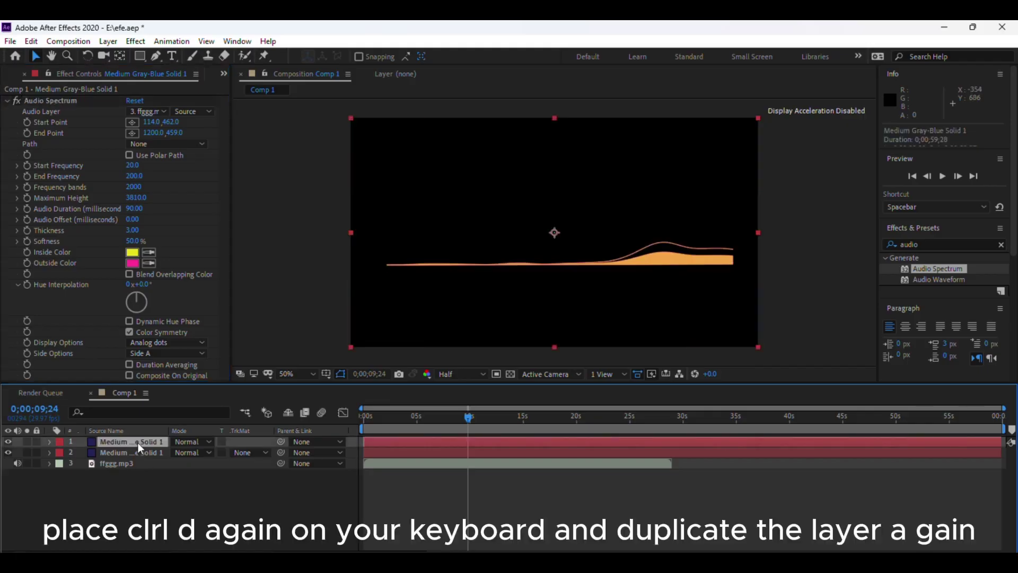
key(ctrl+d)
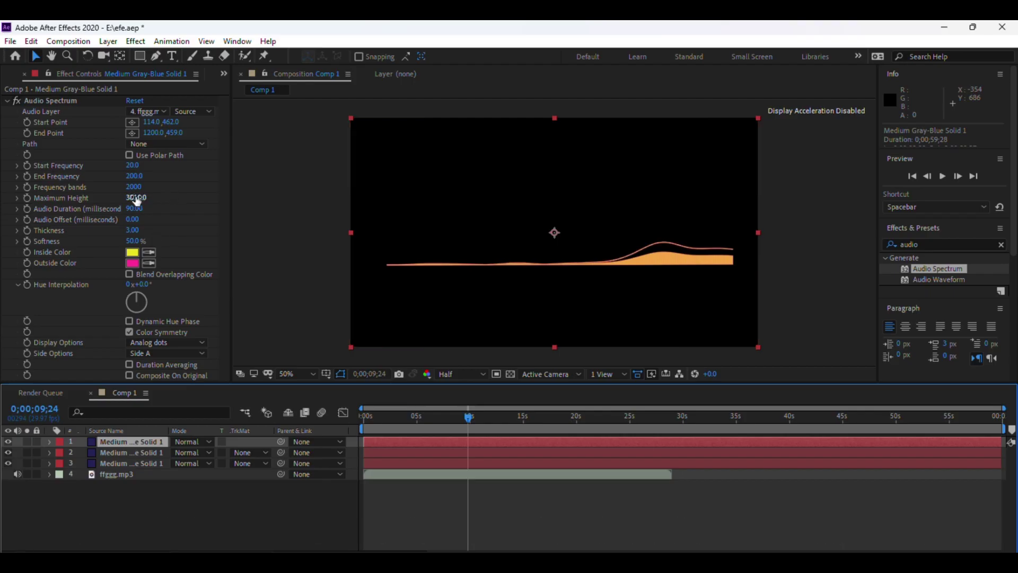
drag(136, 199, 236, 196)
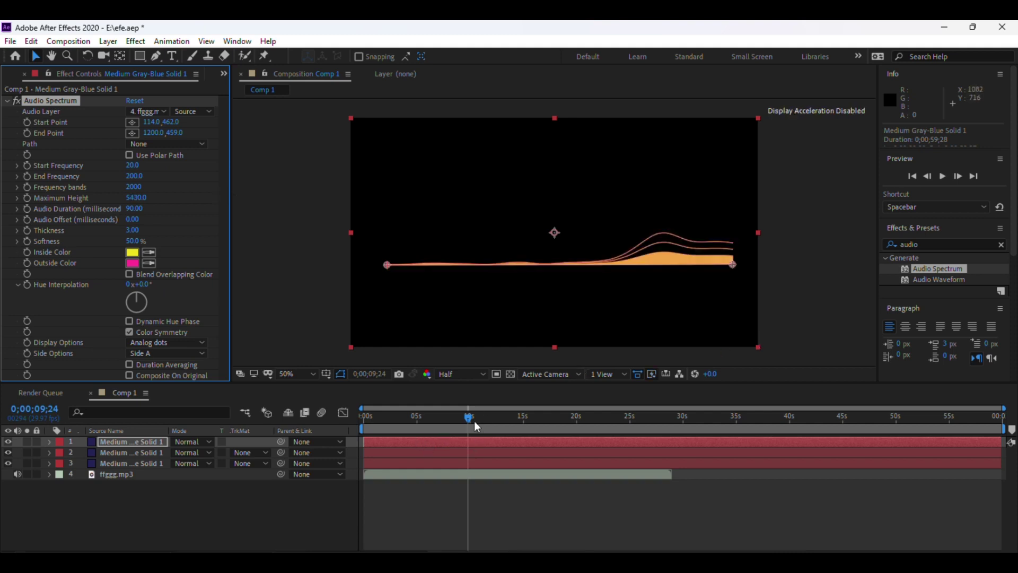
Split all three spectrum layers at the audio's end, 0;00;28;26, delete the parts after it, and check the shapes at 0;00;25;19.
drag(471, 419, 672, 423)
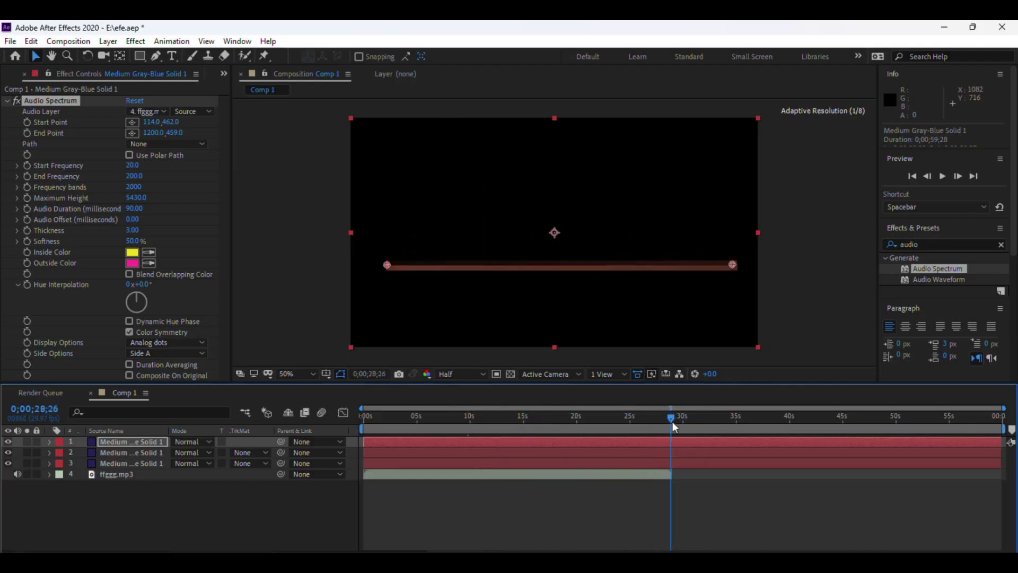
drag(352, 463, 306, 418)
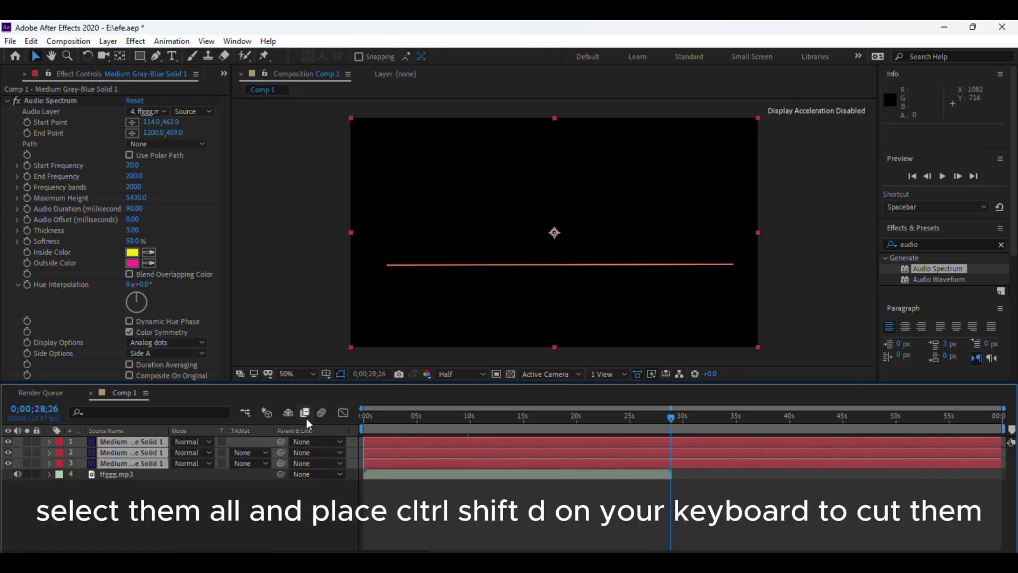
key(ctrl+shift+d)
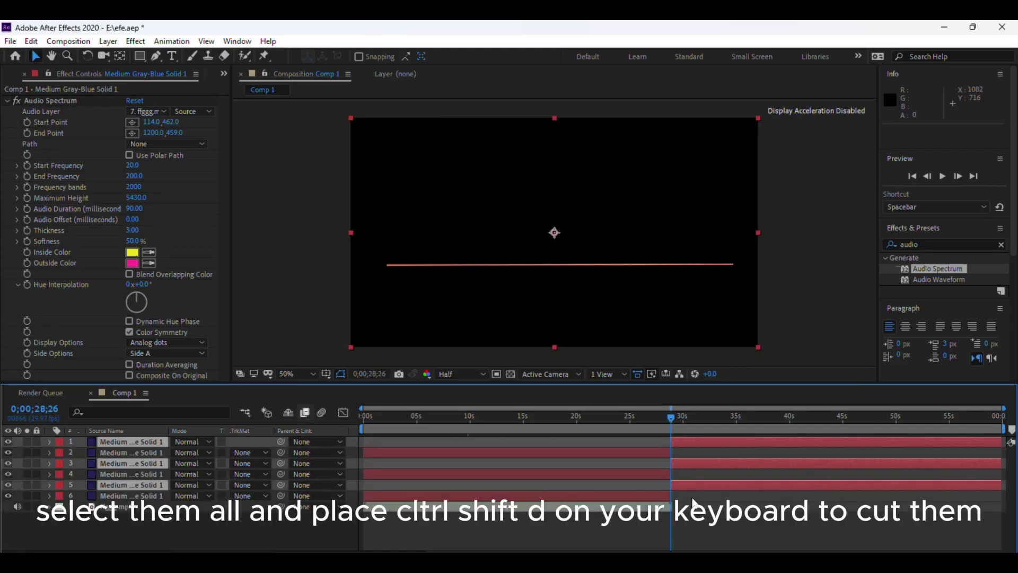
key(Delete)
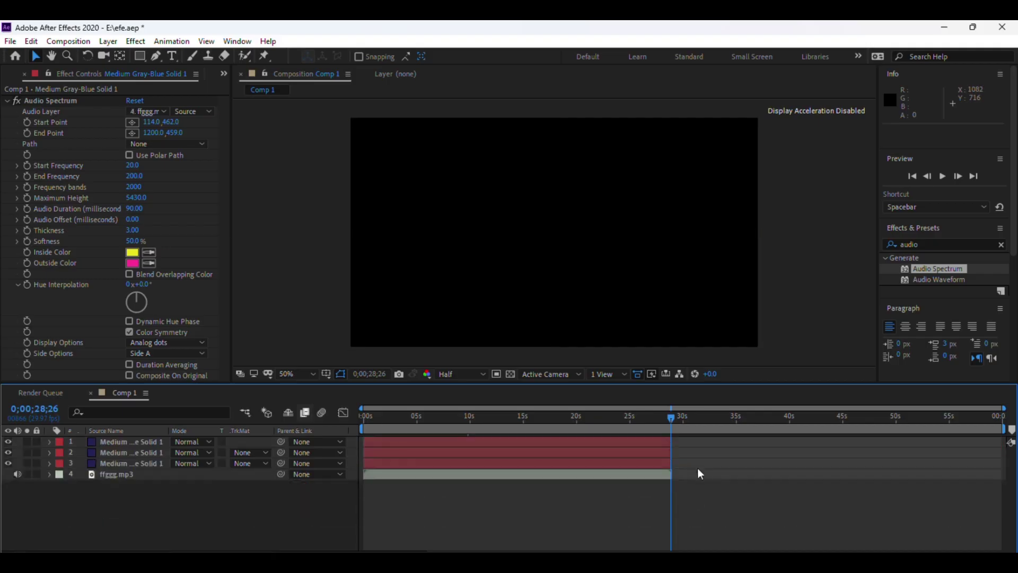
drag(668, 422, 635, 442)
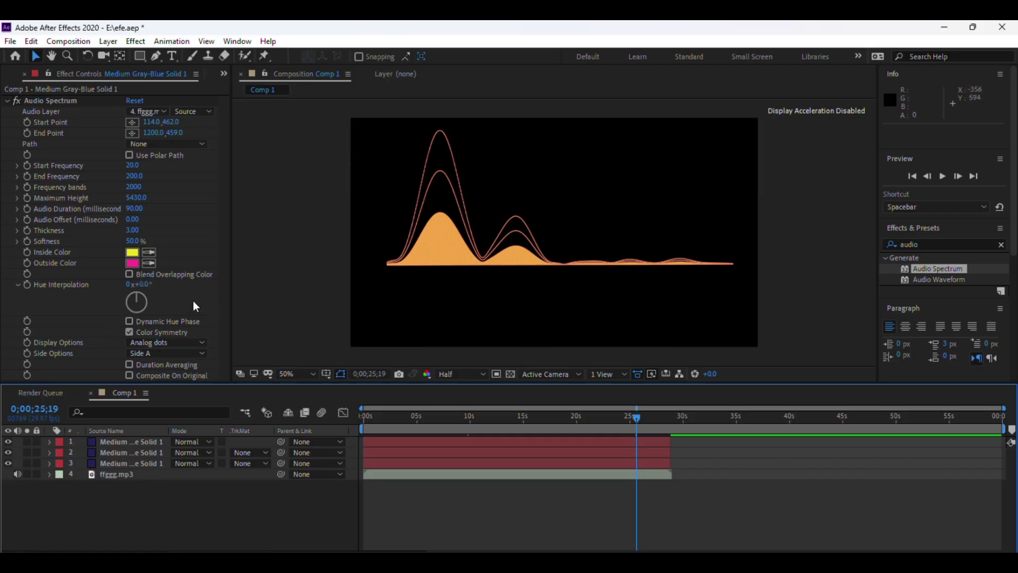
Toggle the top spectrum layer's visibility to identify its outline, and lower its Maximum Height to 4650.
click(124, 444)
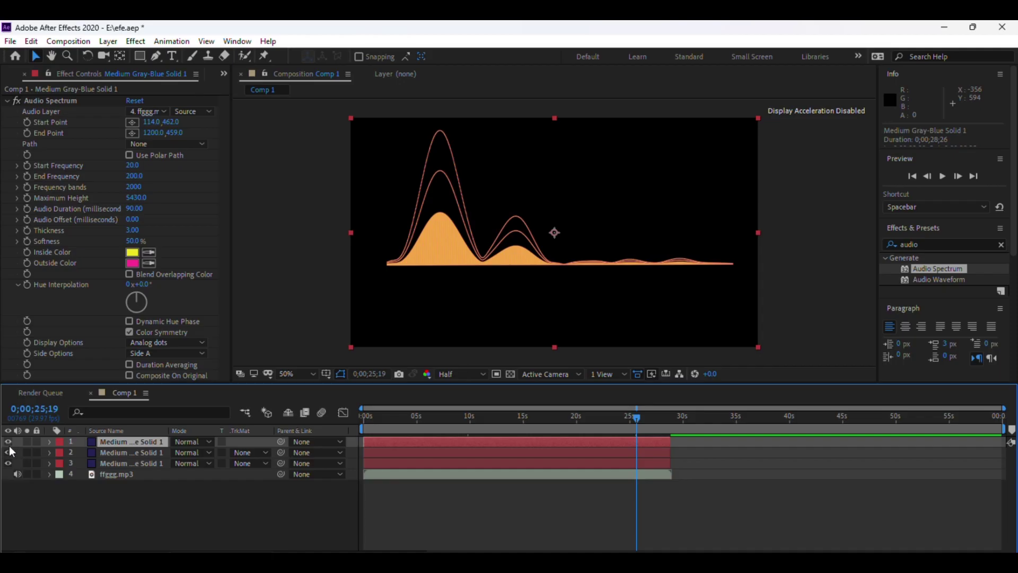
click(8, 444)
click(9, 443)
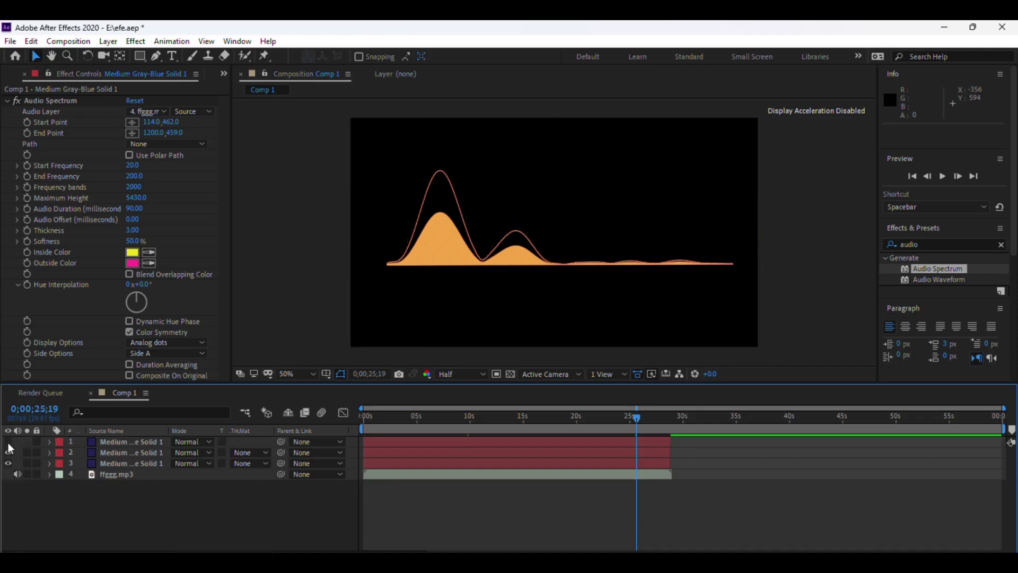
click(9, 444)
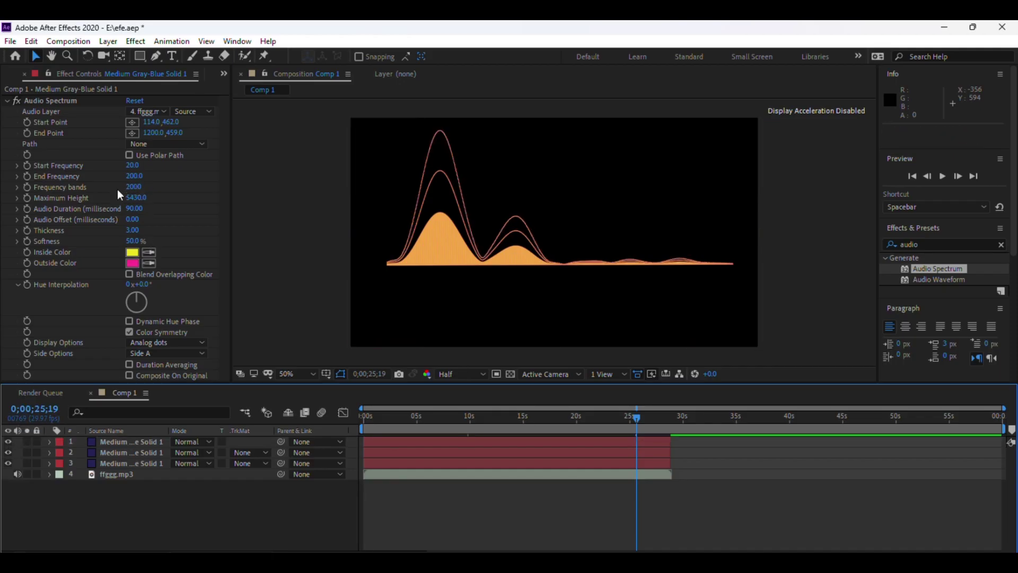
drag(137, 200, 98, 207)
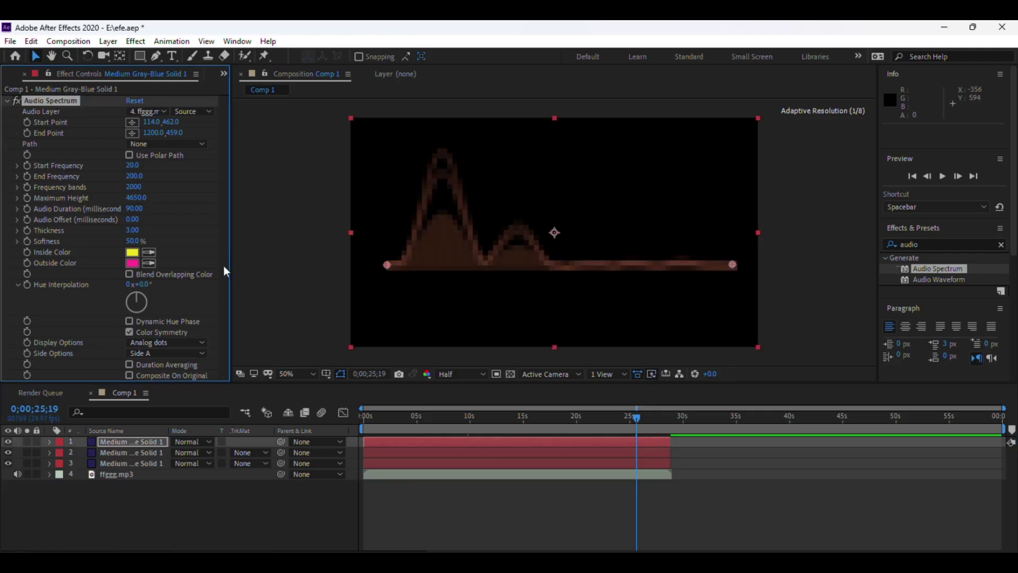
Lower the second spectrum layer's Maximum Height to 2710 and the top spectrum layer's Maximum Height to 3470.
click(134, 452)
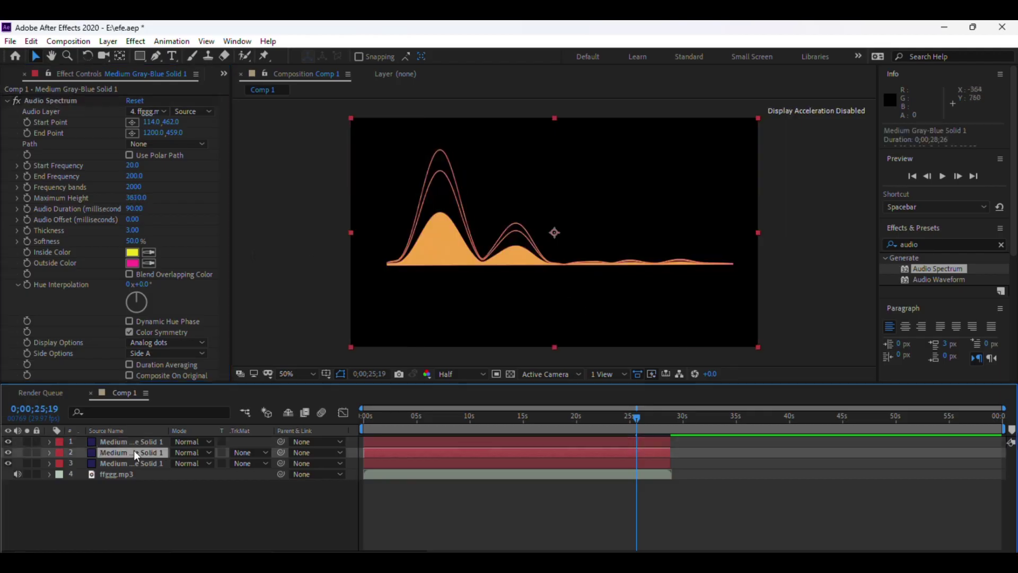
click(135, 209)
drag(139, 202, 103, 207)
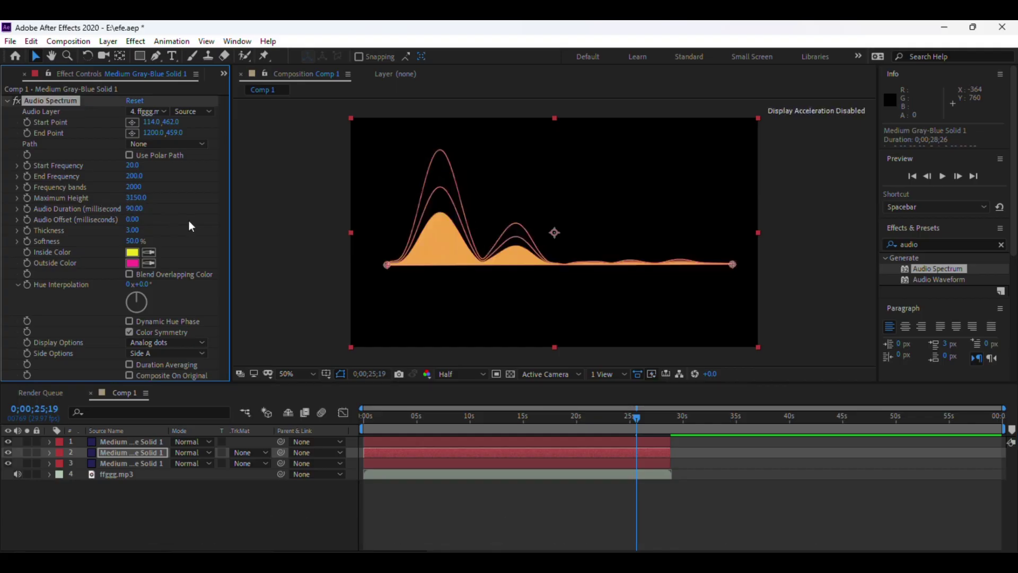
drag(137, 198, 112, 200)
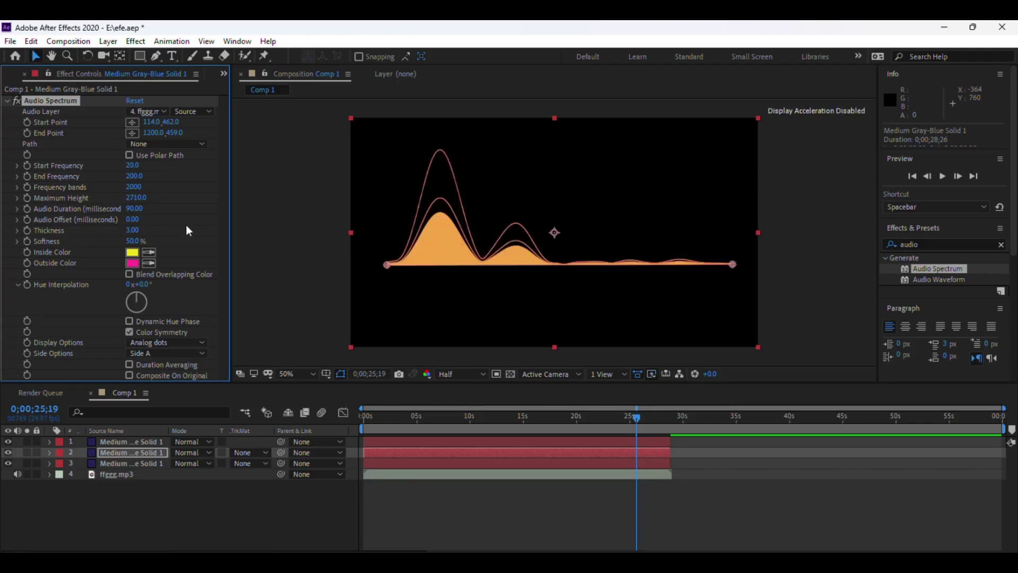
click(133, 441)
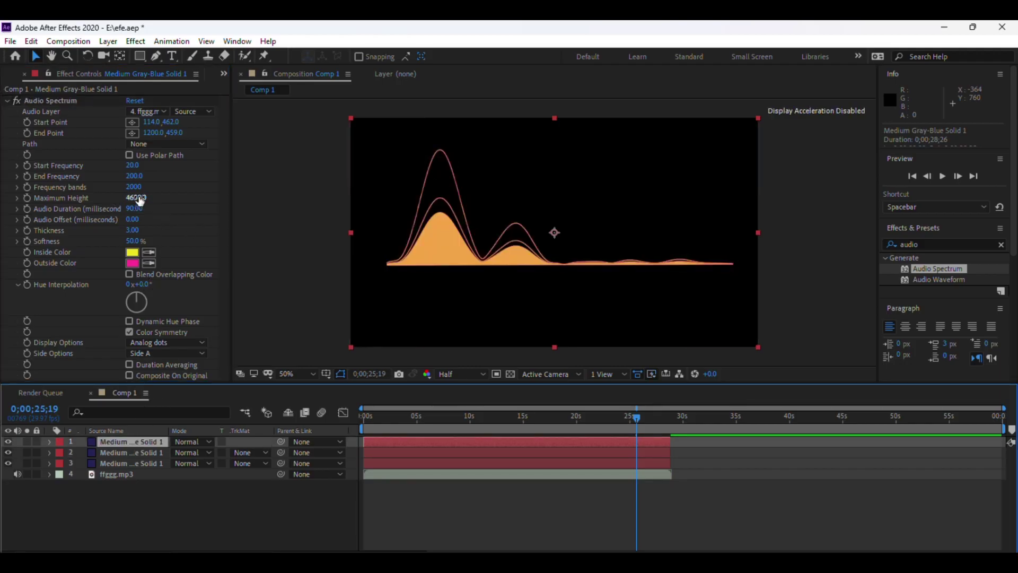
drag(140, 200, 74, 208)
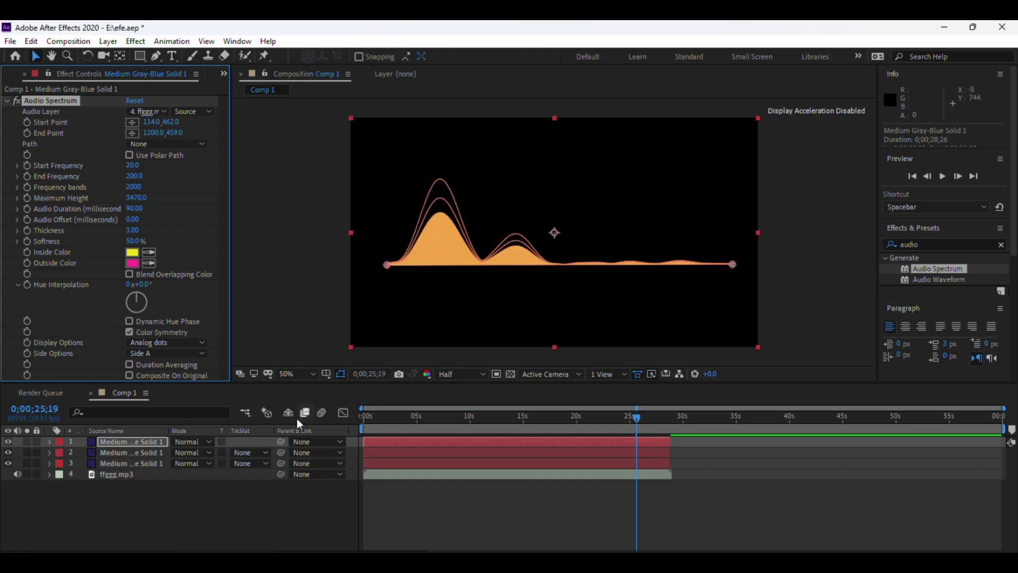
Pre-compose the three spectrum layers and ffggg.mp3 as "sound waves", moving all attributes, and check the result at 0;00;27;20.
drag(164, 502, 120, 430)
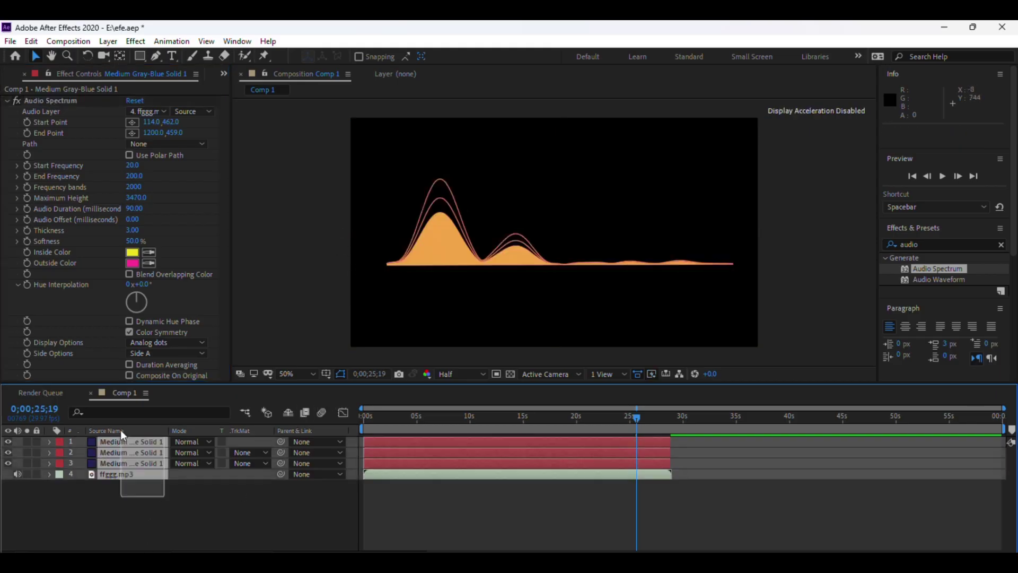
right_click(119, 464)
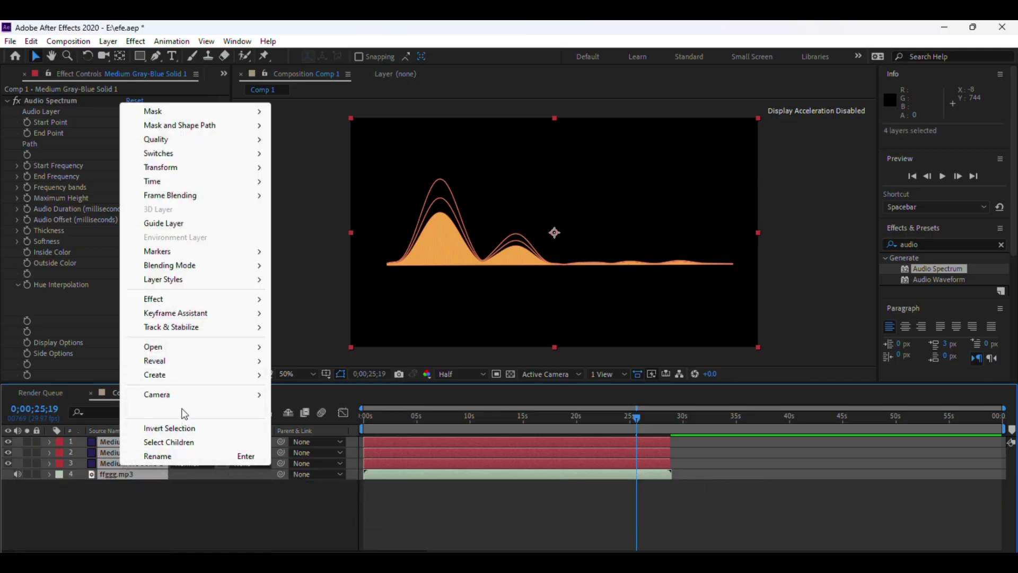
click(184, 411)
text(fs)
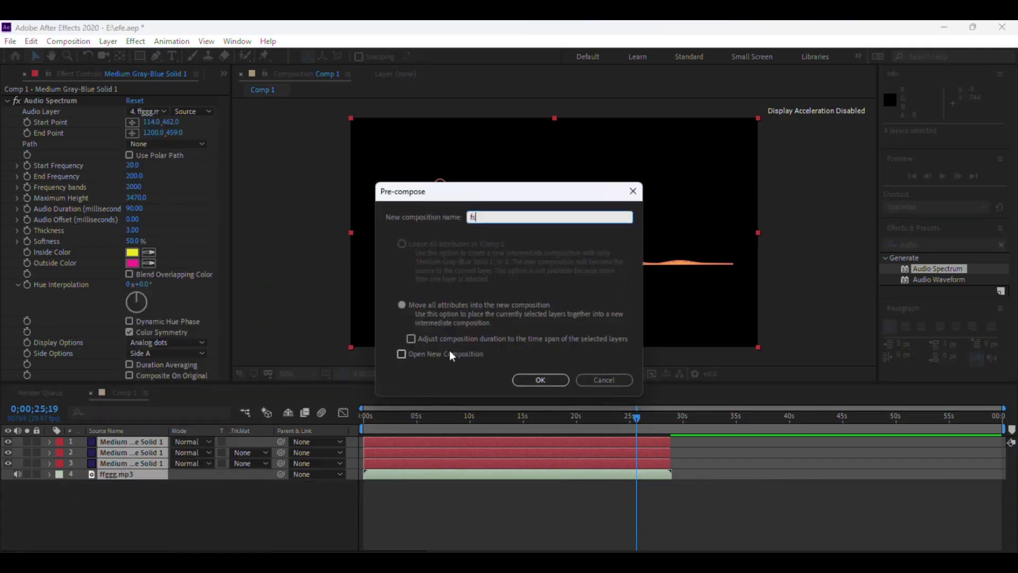
key(BackSpace)
key(BackSpace)
text(sound waves)
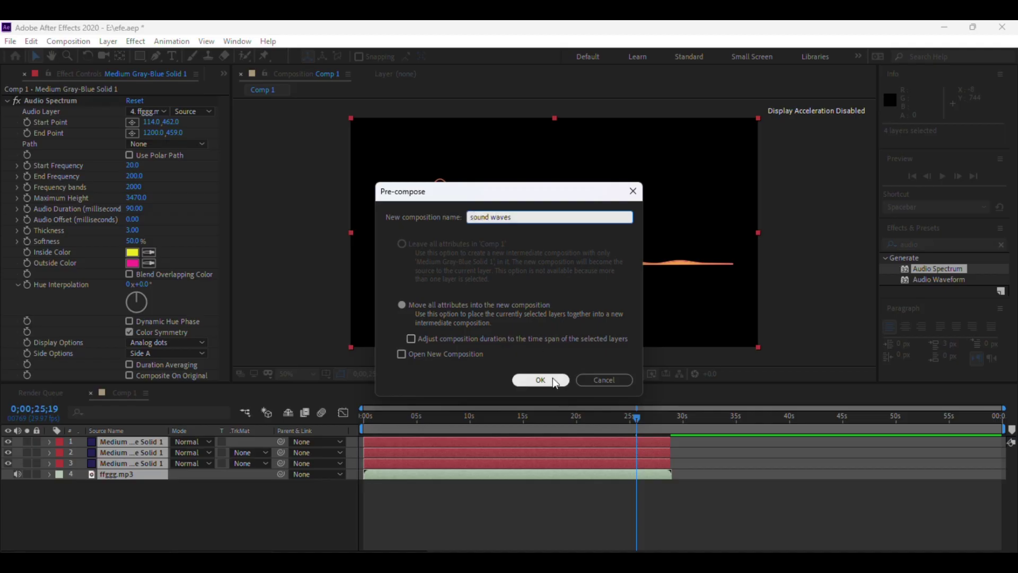
click(536, 384)
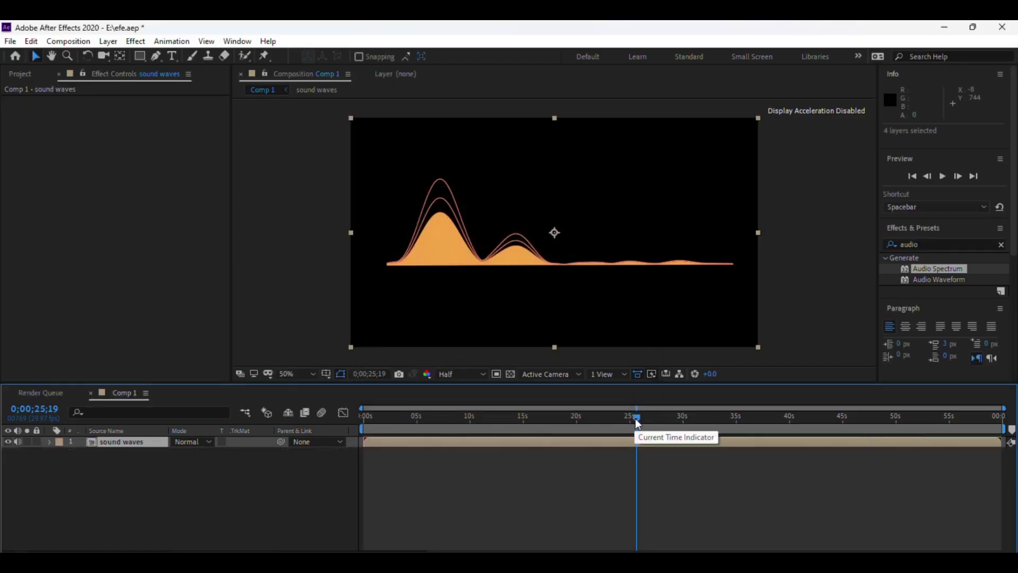
drag(637, 422, 658, 428)
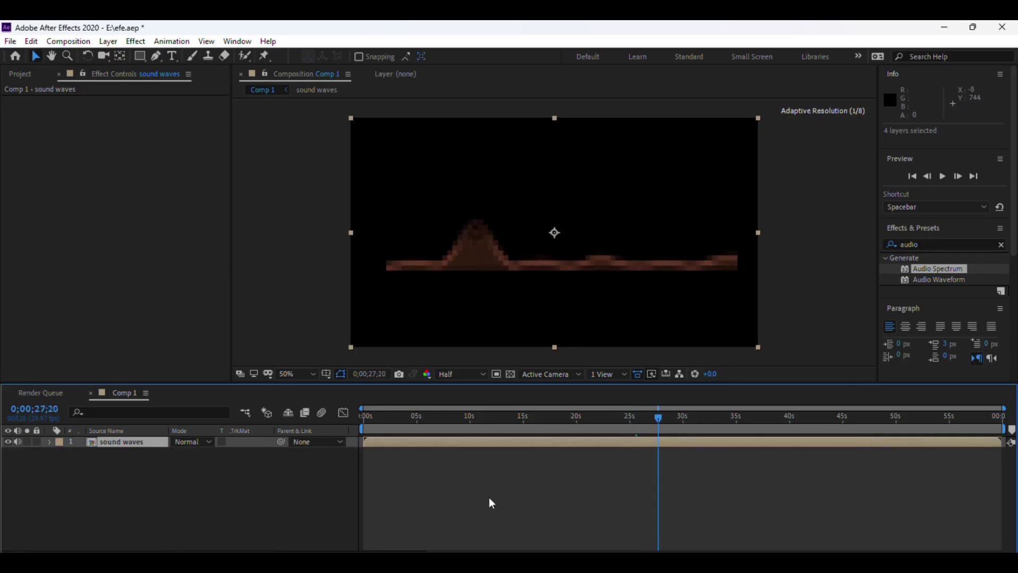
Create a new 1280 x 720 px dark blue solid layer in Comp 1 with the default settings.
right_click(166, 493)
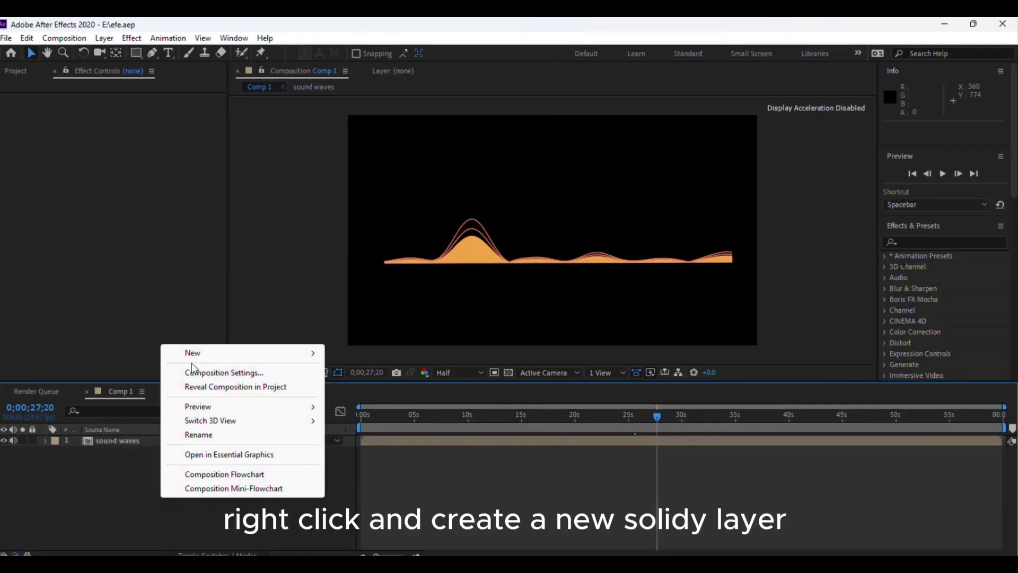
mouse_move(209, 354)
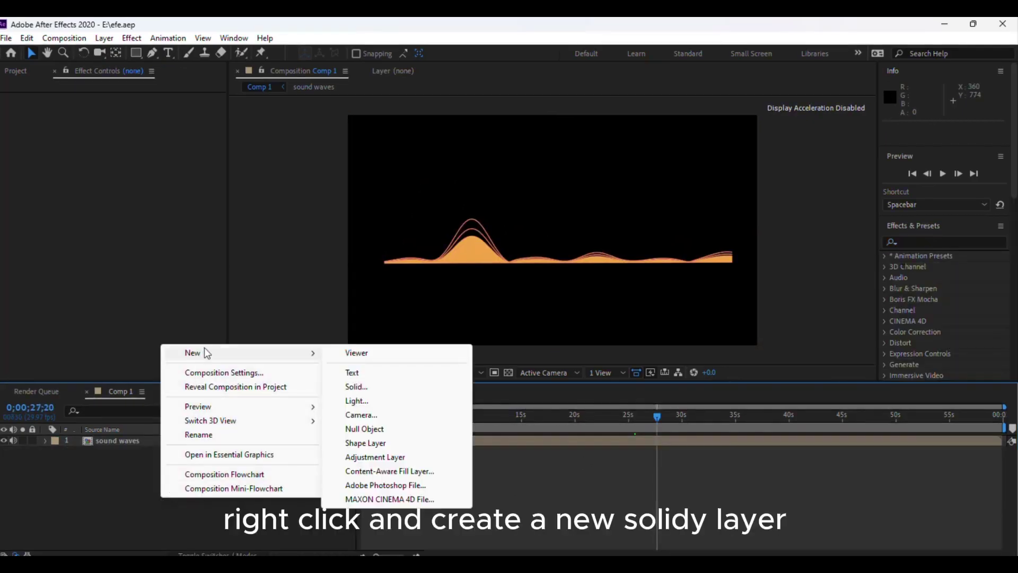
click(360, 389)
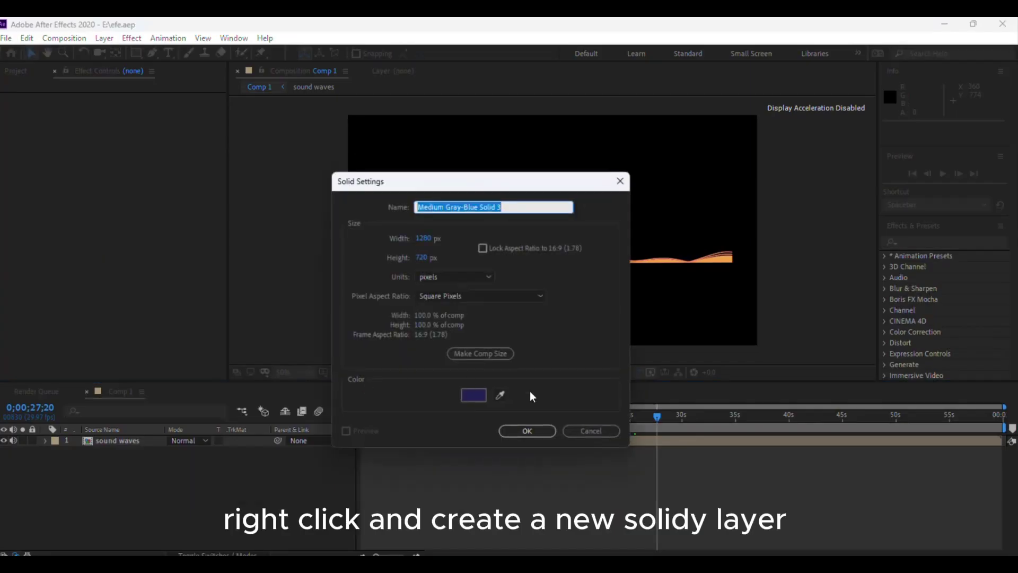
click(532, 430)
click(191, 504)
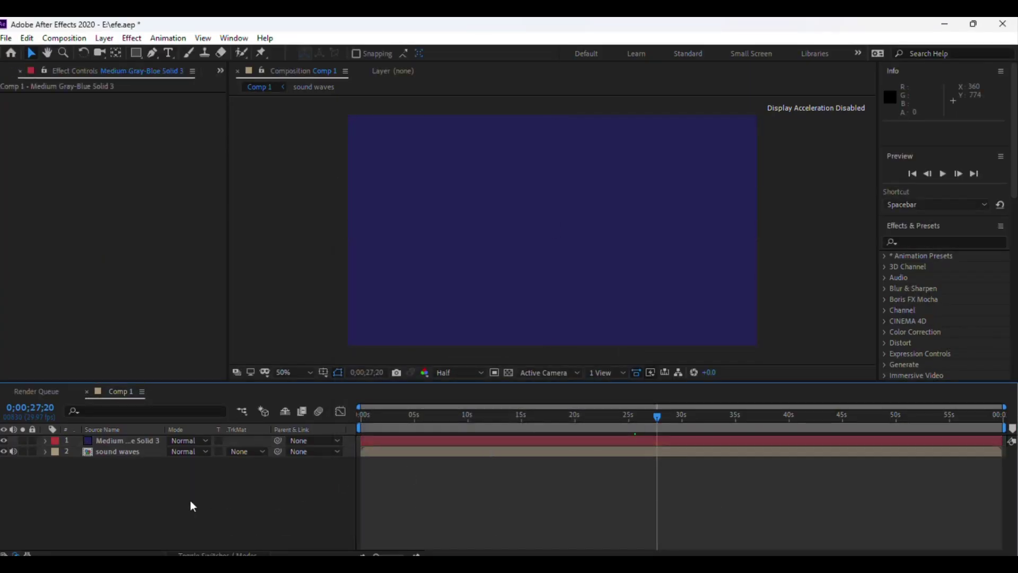
Find the 4-Color Gradient effect by searching for "4-c" and apply it to the new solid layer.
click(123, 440)
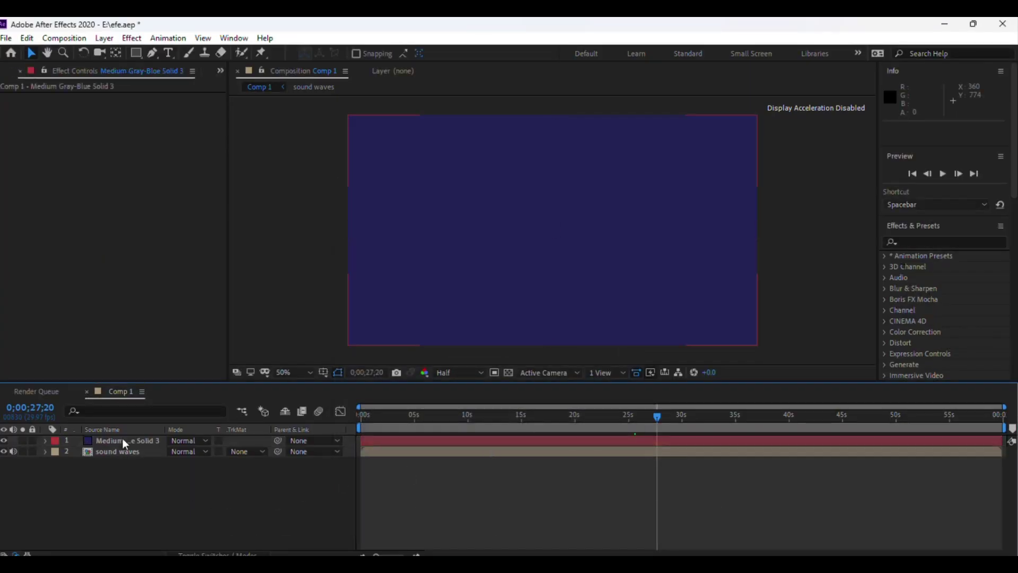
click(917, 241)
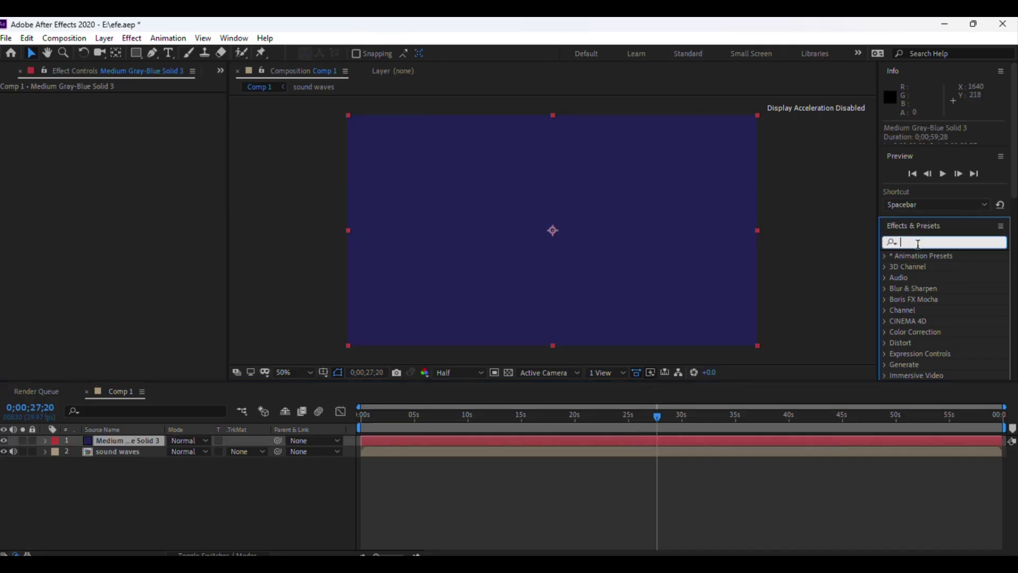
text(4)
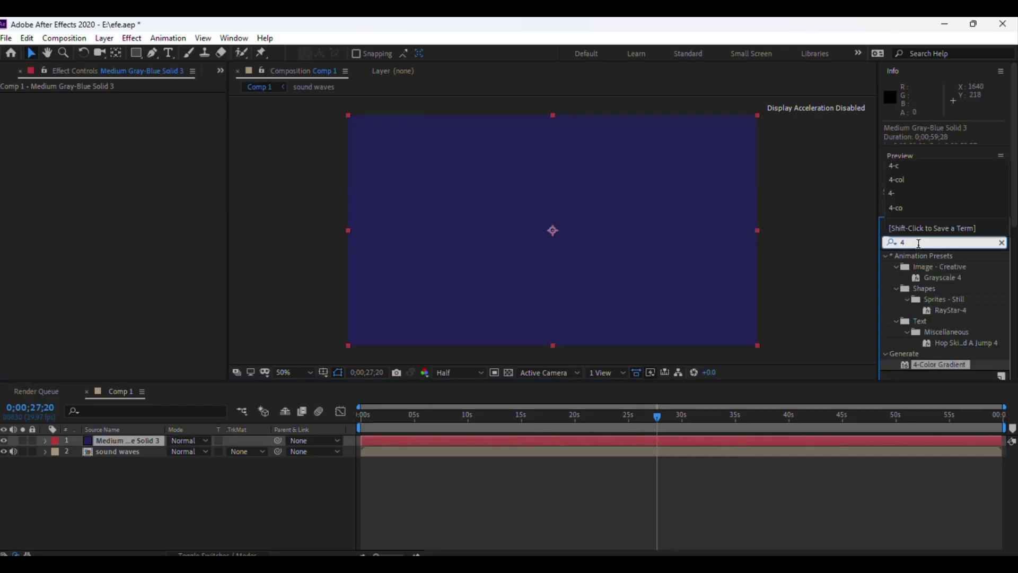
text(-c)
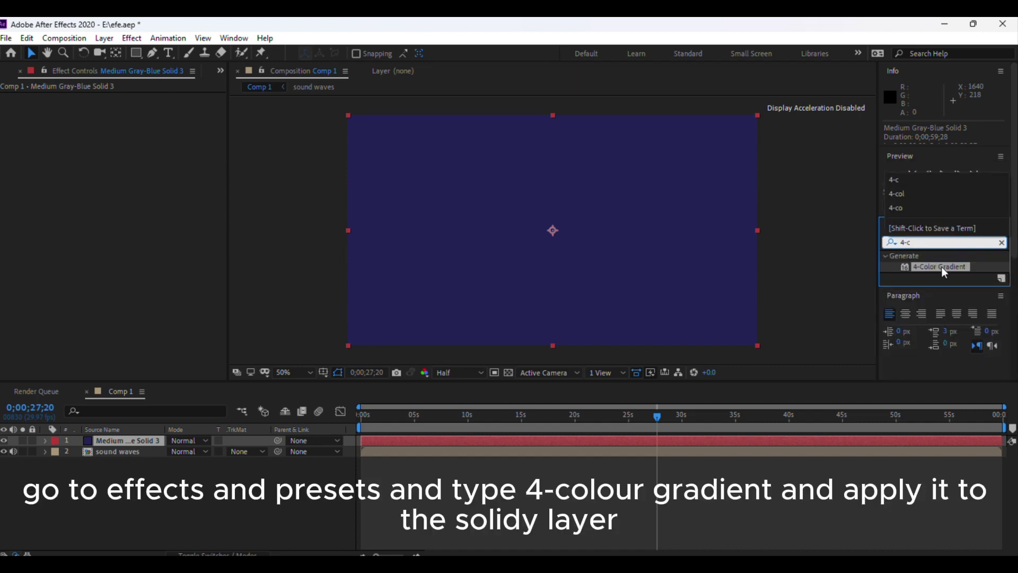
drag(938, 267, 608, 438)
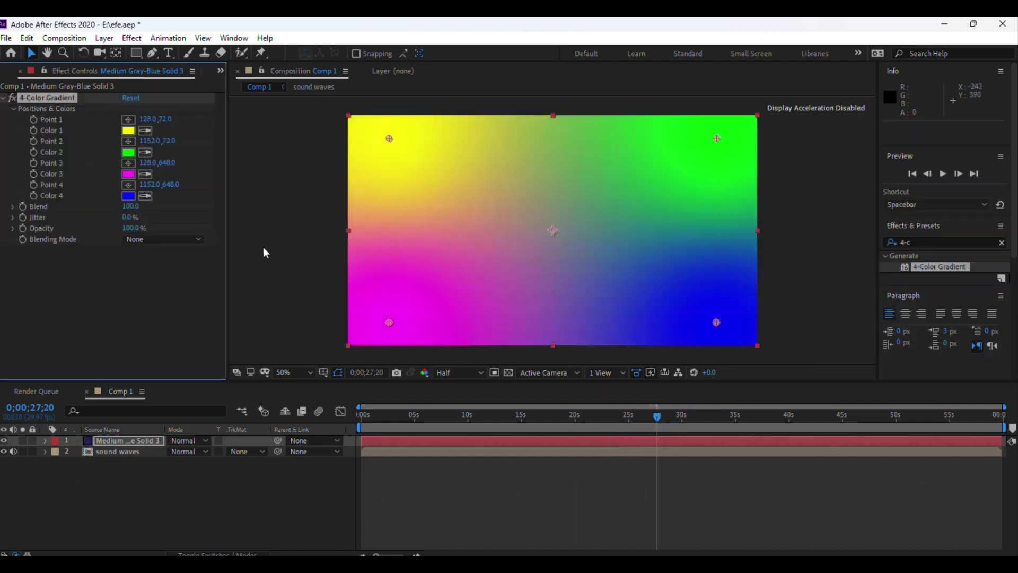
Keep the gradient's Color 1 yellow (FFFF00) and change Color 3 to teal, 31A2B3.
click(128, 131)
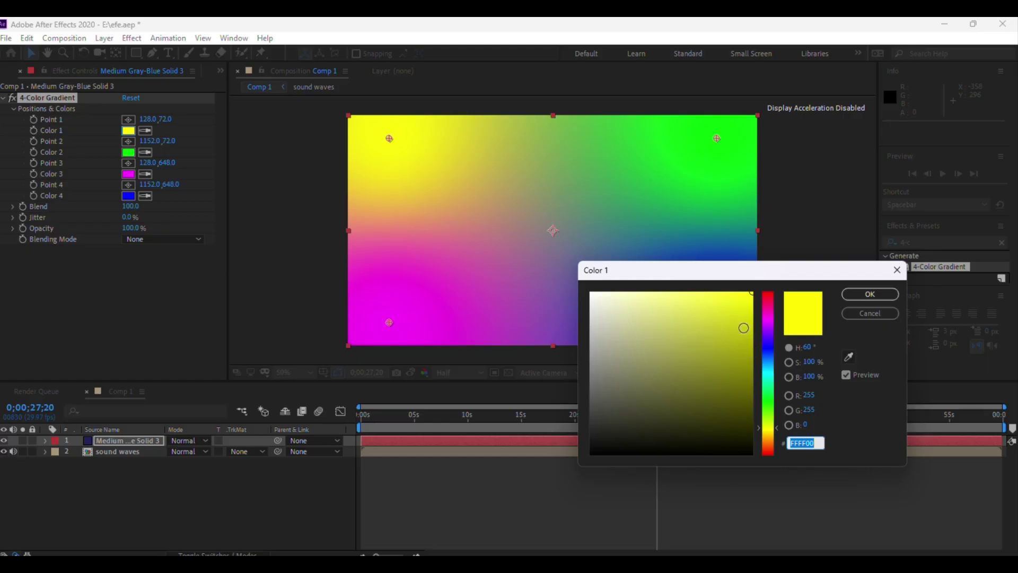
click(875, 291)
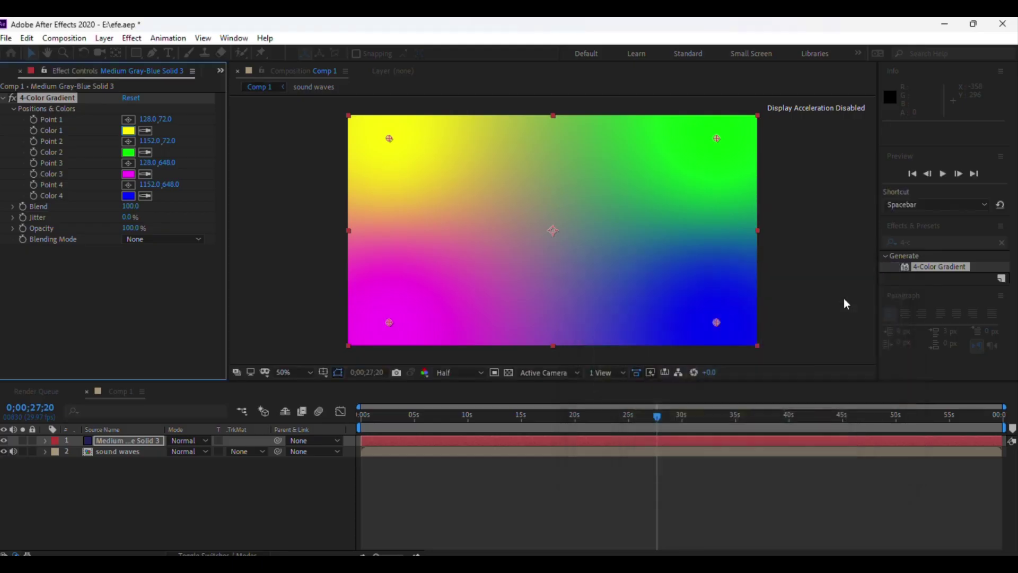
click(128, 174)
drag(739, 422, 708, 340)
drag(769, 363, 767, 375)
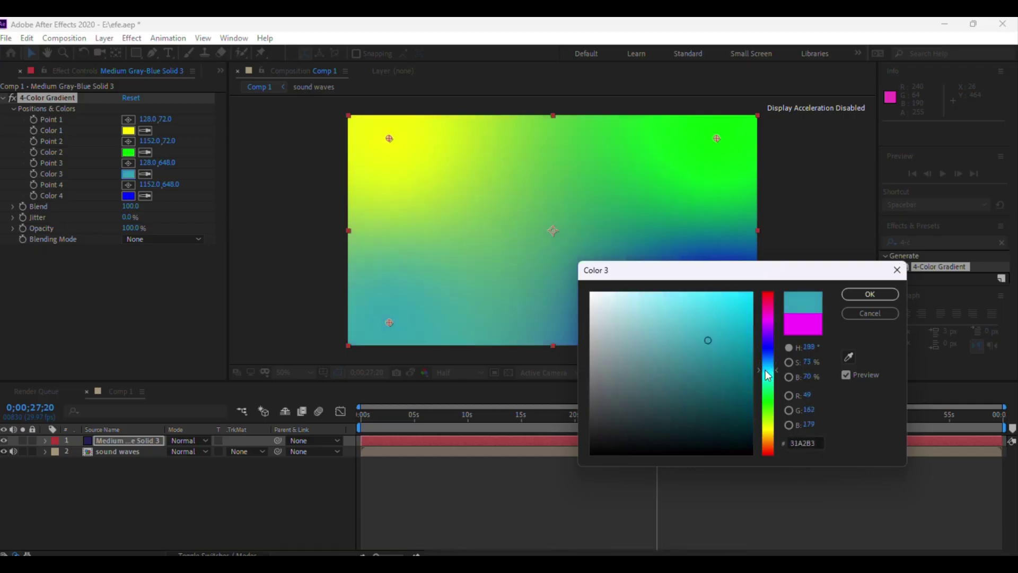
click(862, 294)
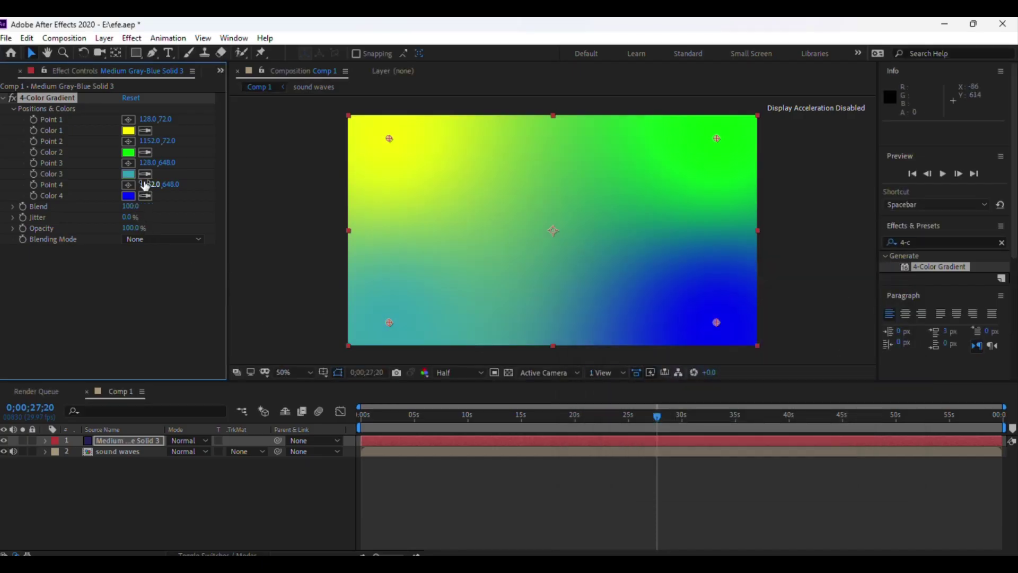
Change the gradient's Color 2 to magenta, FF00D2, and deselect the solid layer.
click(128, 153)
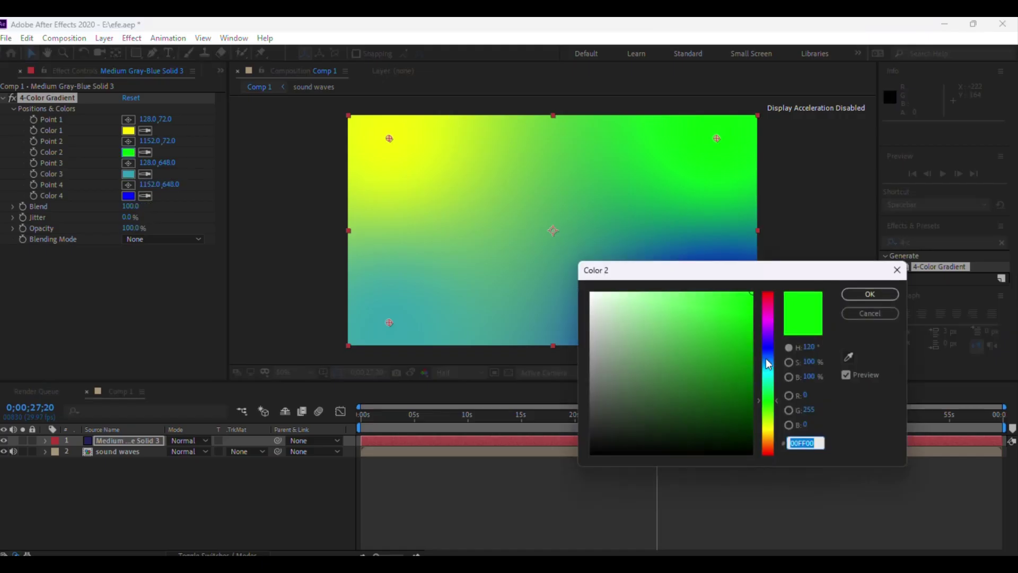
drag(773, 345, 760, 314)
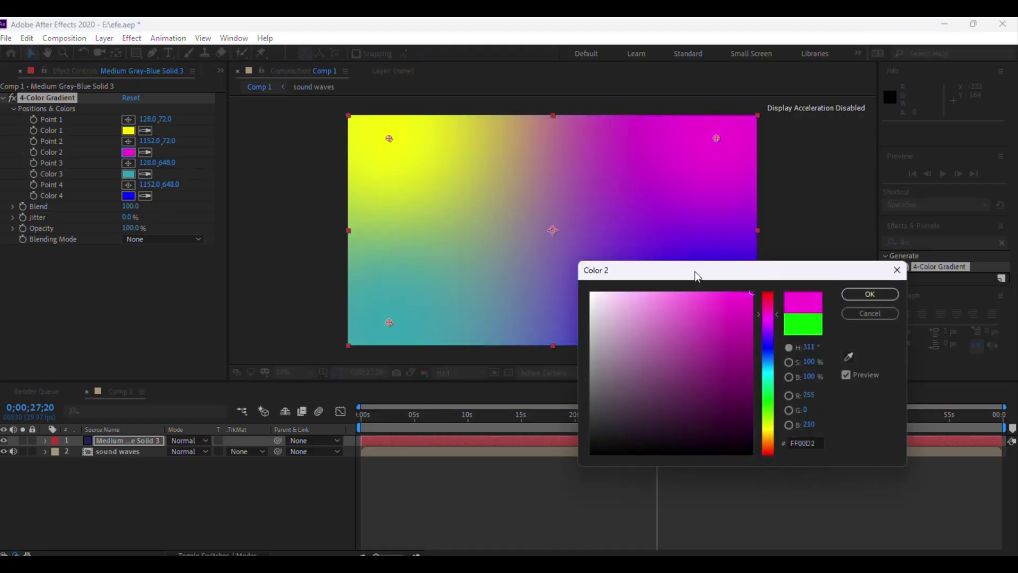
drag(698, 276, 784, 310)
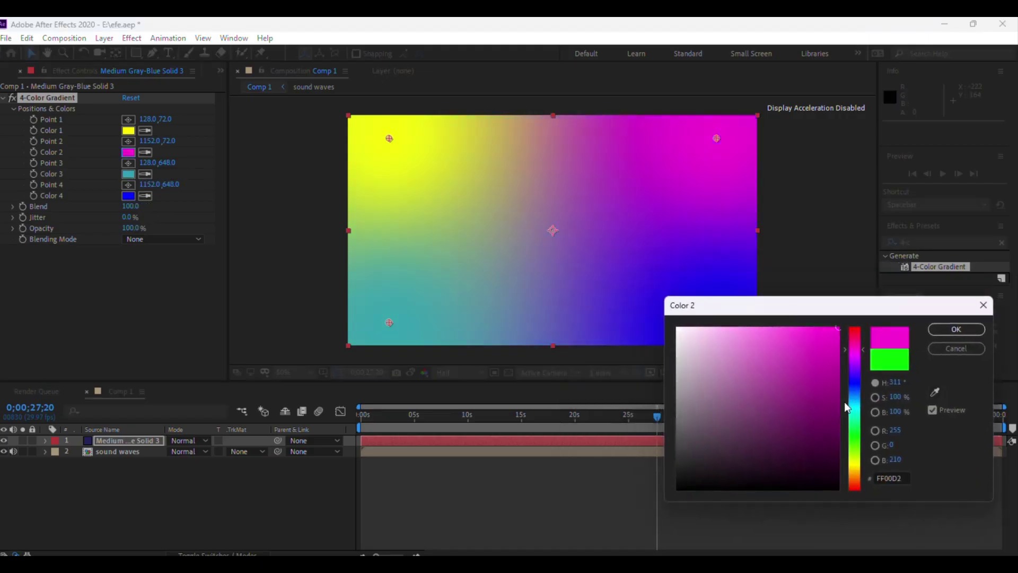
click(944, 330)
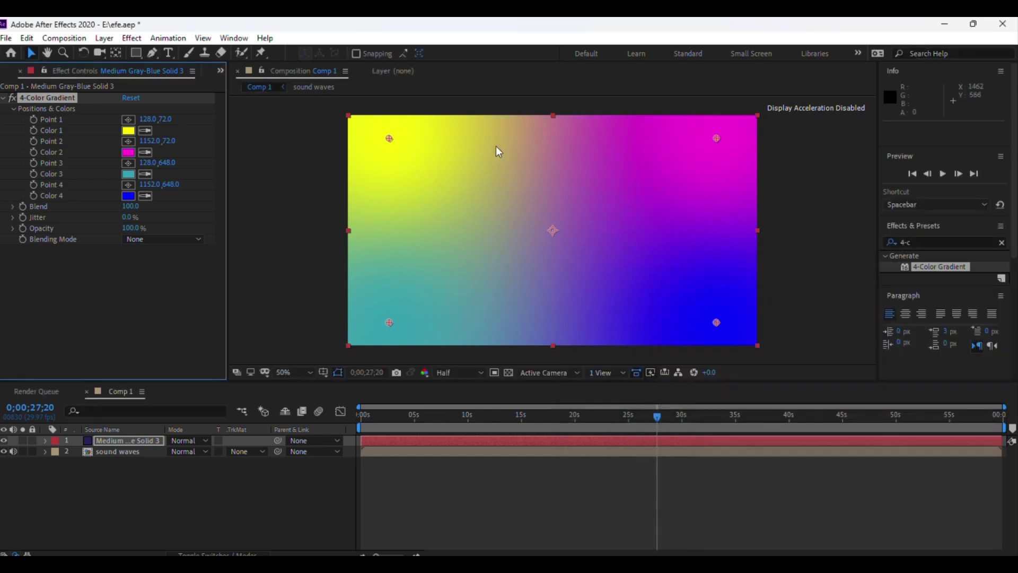
click(440, 40)
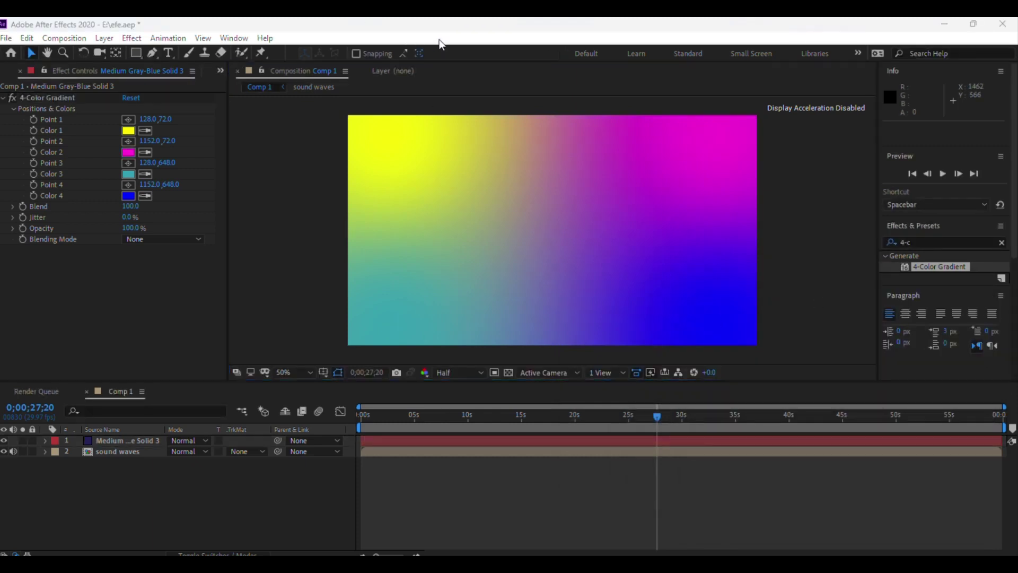
click(202, 512)
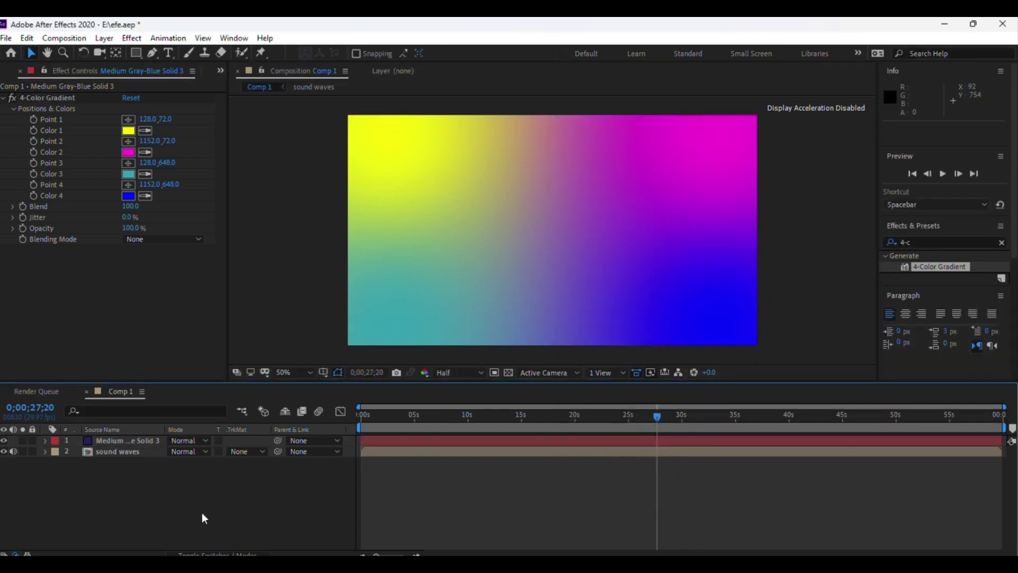
Move the gradient solid below the sound waves layer and set its track matte to Alpha Matte "sound waves".
click(126, 440)
drag(131, 439, 154, 467)
click(247, 451)
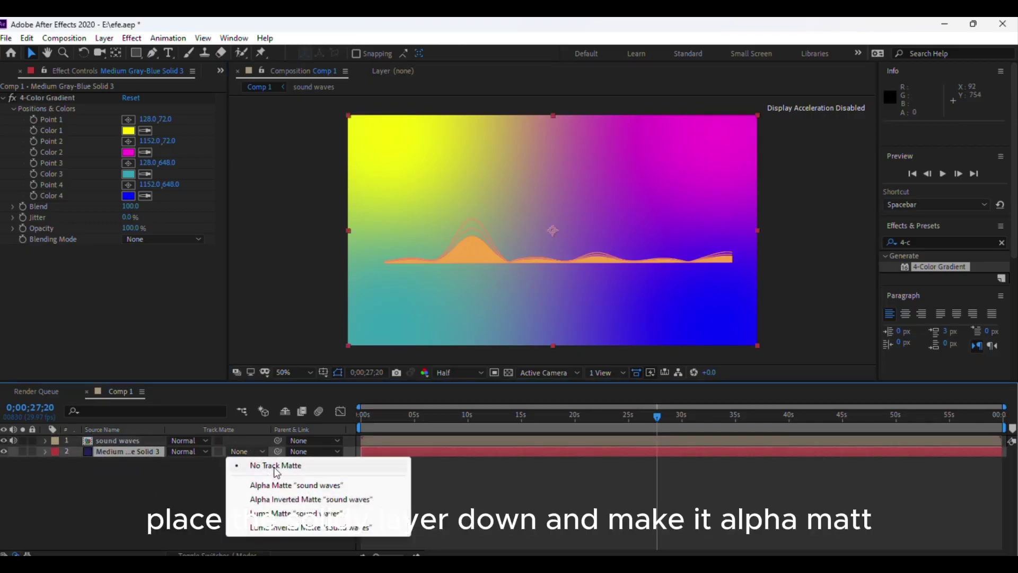
click(288, 484)
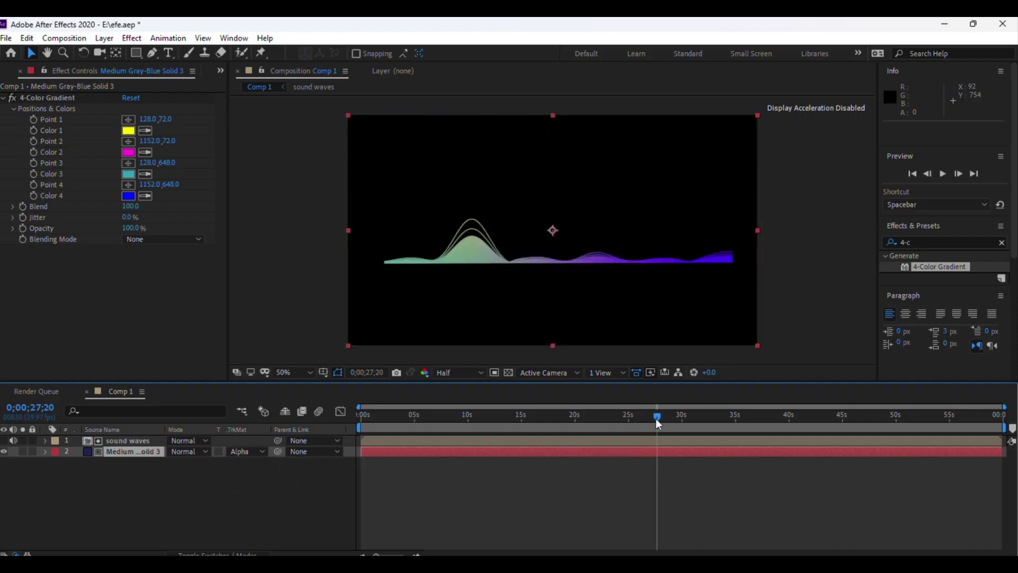
drag(656, 418, 457, 449)
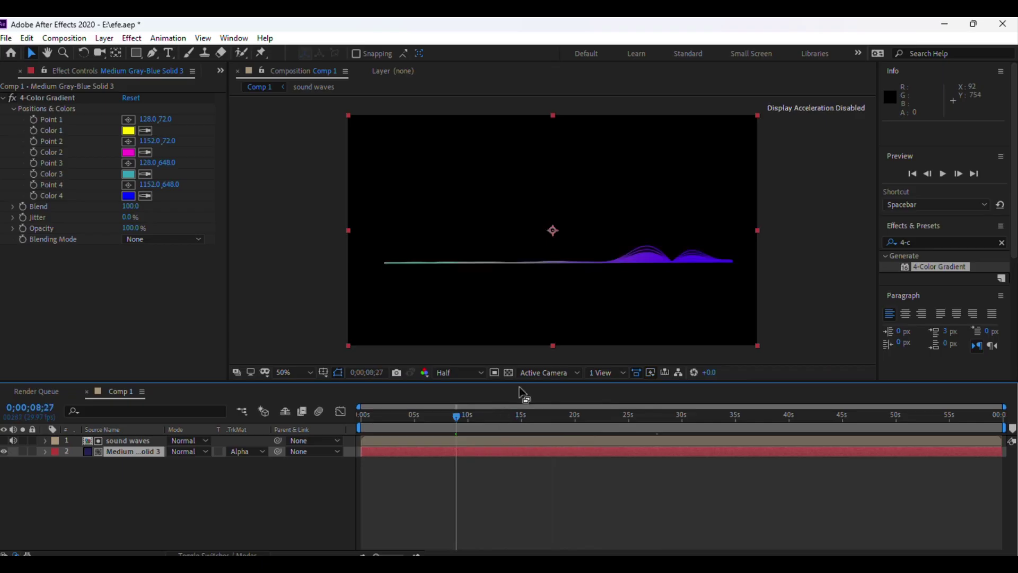
drag(456, 418, 539, 420)
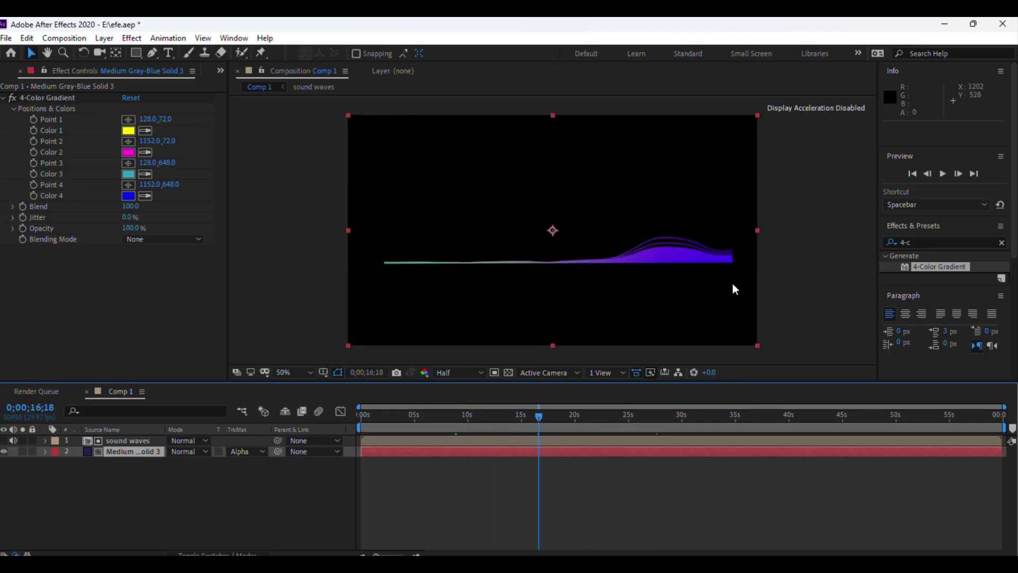
Enable keyframing for the gradient's Points 1 to 4 on the solid layer at 0;00;00;27.
click(119, 440)
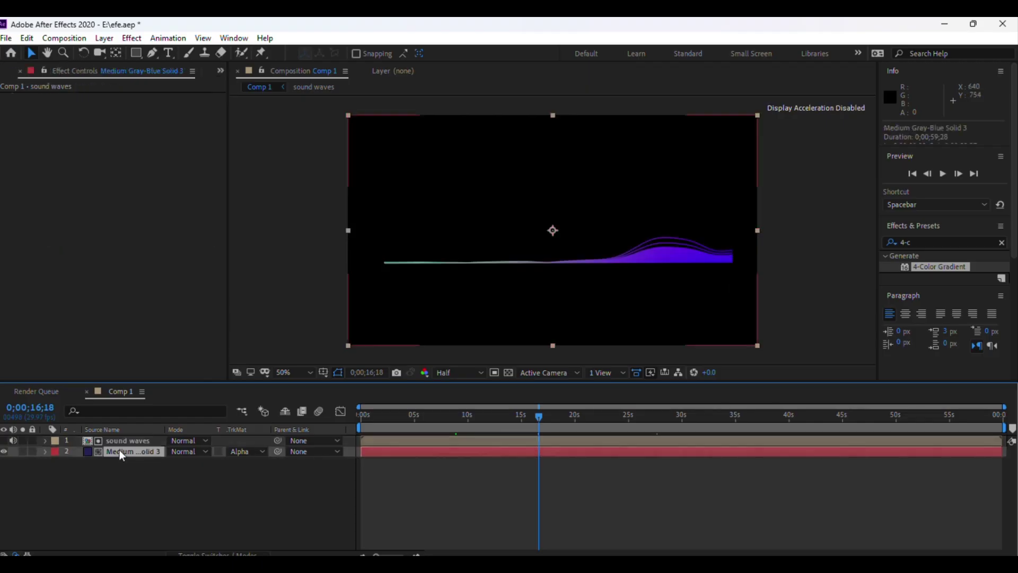
click(119, 450)
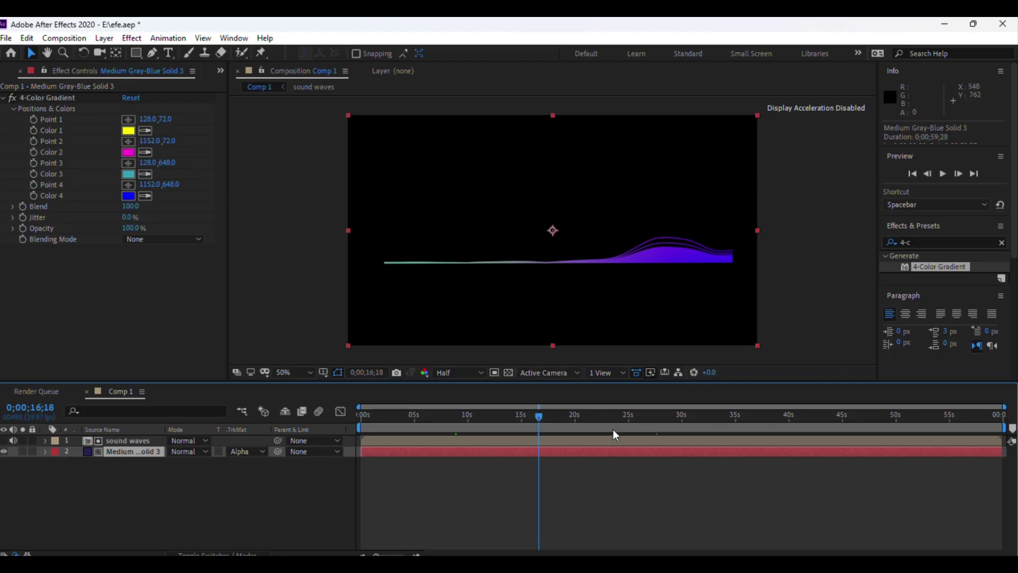
drag(537, 412, 370, 427)
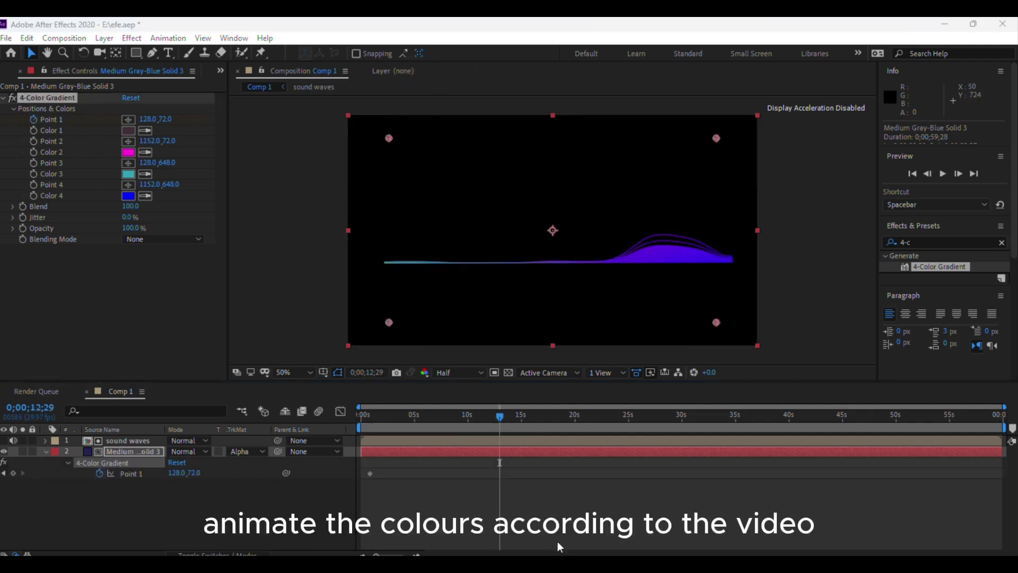
drag(512, 426, 371, 425)
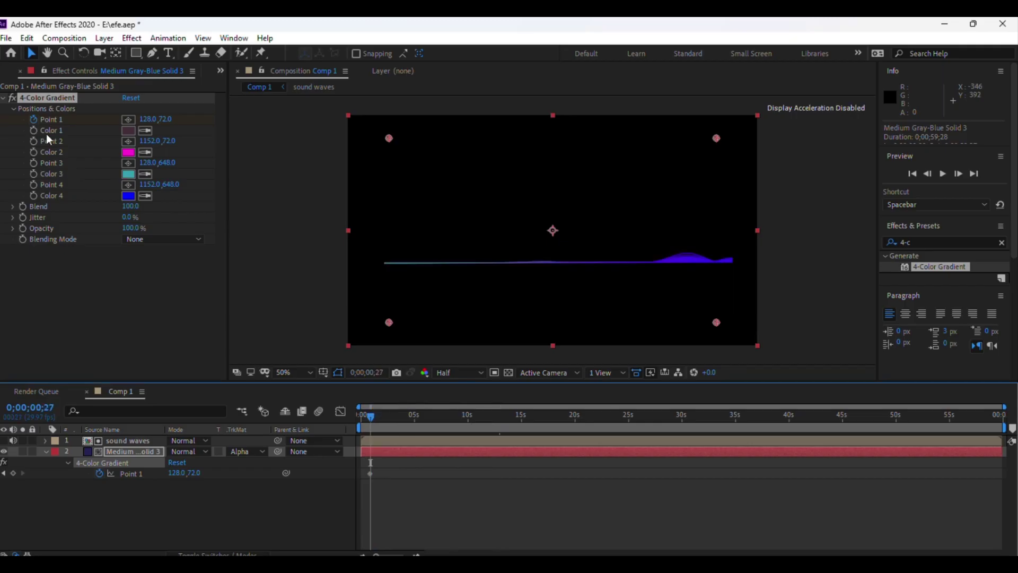
click(34, 141)
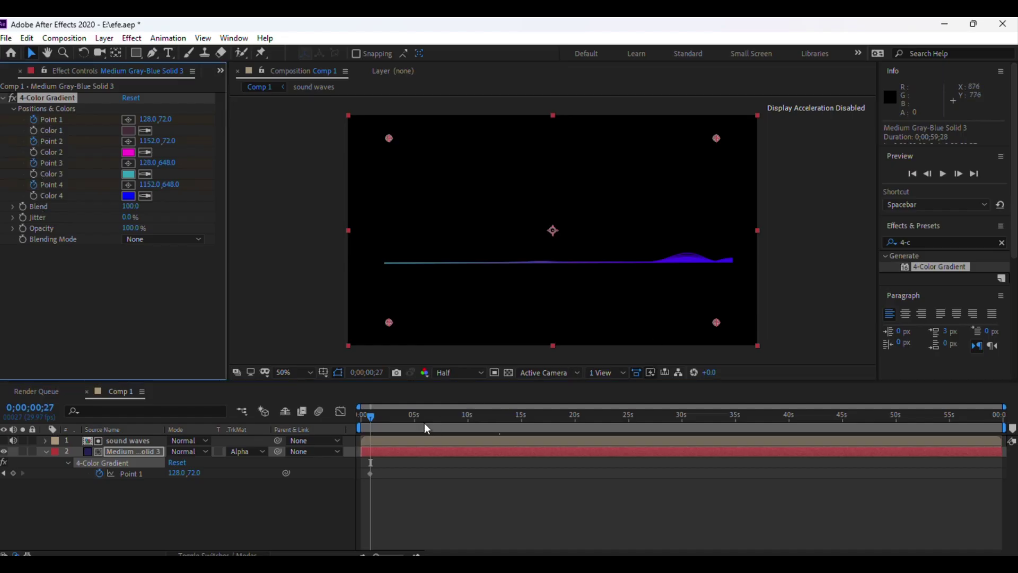
At 0;00;03;18, move gradient Point 1 to about 1024,650, Point 2 to 230,682, Point 3 to 1086,124 and Point 4 to 64,20.
drag(373, 421, 400, 422)
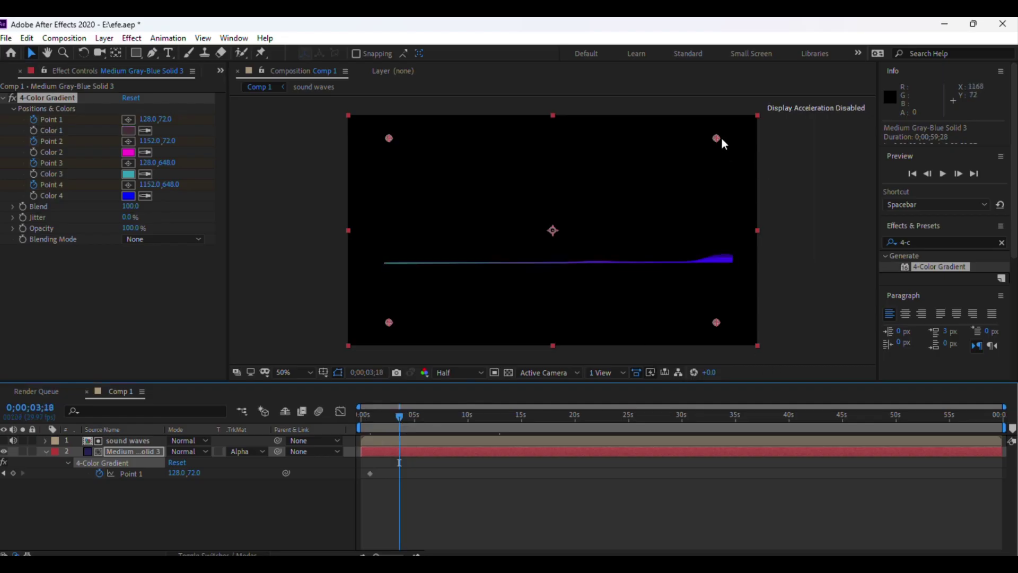
mouse_move(716, 139)
mouse_down()
mouse_move(616, 235)
mouse_move(502, 307)
mouse_move(421, 332)
mouse_move(695, 155)
mouse_up()
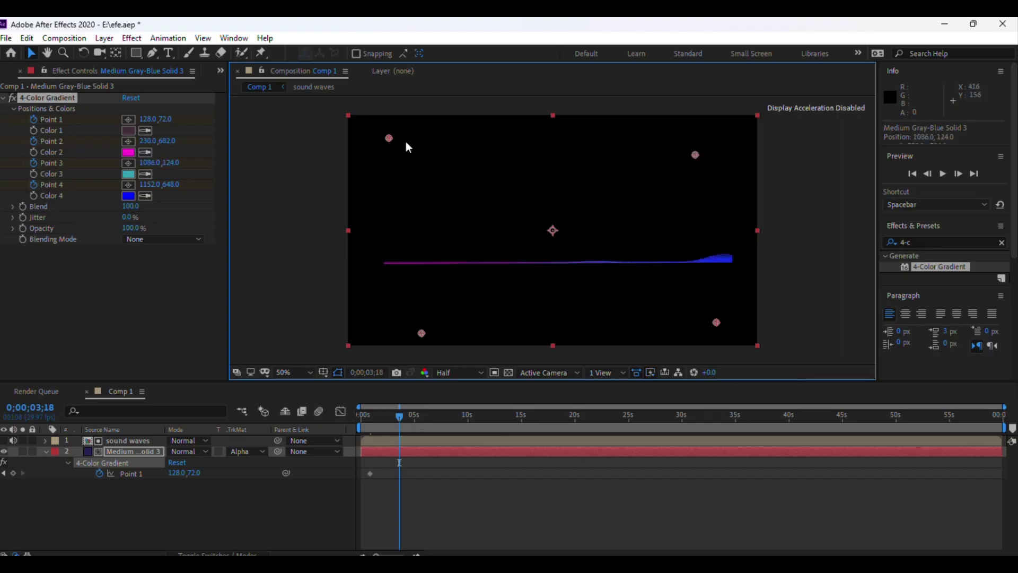
mouse_move(389, 139)
mouse_down()
mouse_move(536, 296)
mouse_move(674, 322)
mouse_move(717, 319)
mouse_move(389, 154)
mouse_move(370, 120)
mouse_up()
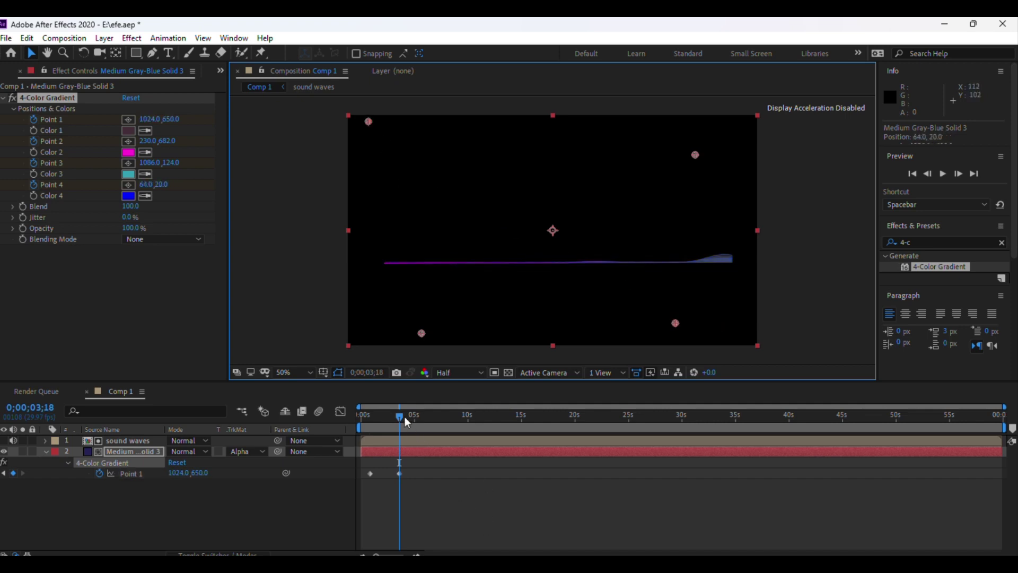
At 0;00;07;03, move gradient Point 1 to about 246,610, Point 2 to 1092,596, Point 3 to 130,126 and Point 4 to 1110,184.
drag(399, 416, 436, 424)
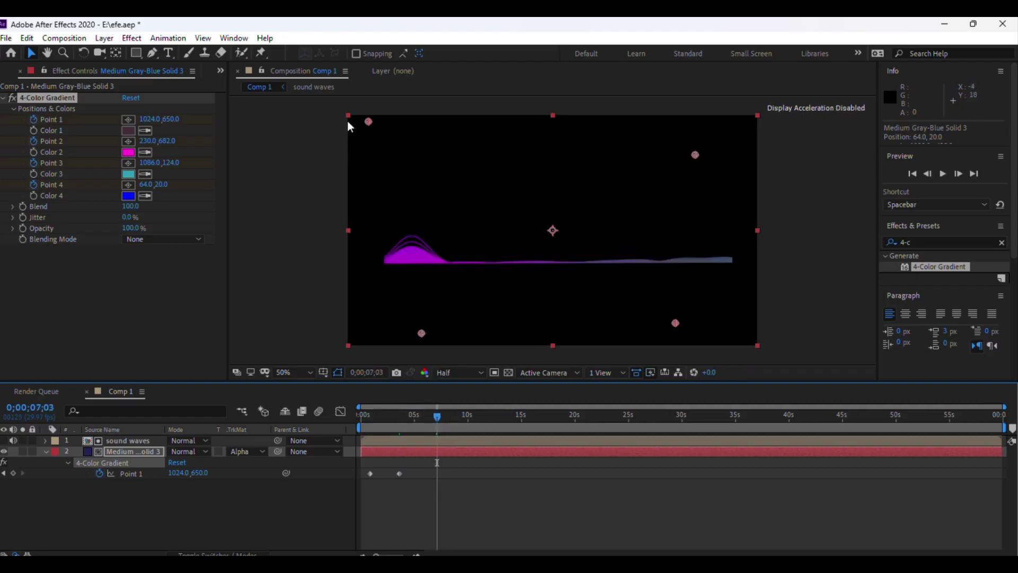
mouse_move(367, 118)
mouse_down()
mouse_move(670, 178)
mouse_move(701, 171)
mouse_move(390, 156)
mouse_up()
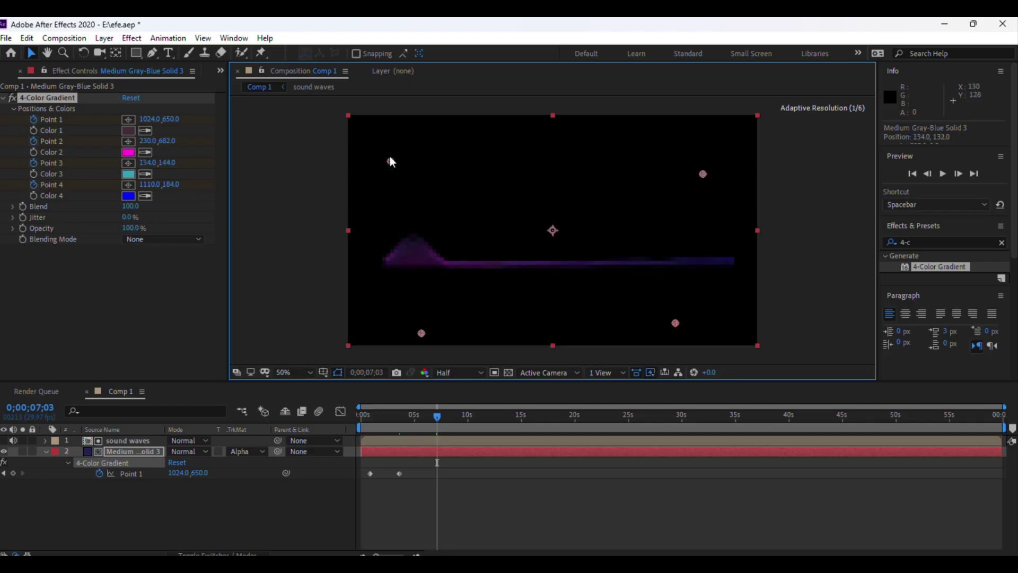
drag(421, 332, 592, 144)
drag(674, 325, 427, 311)
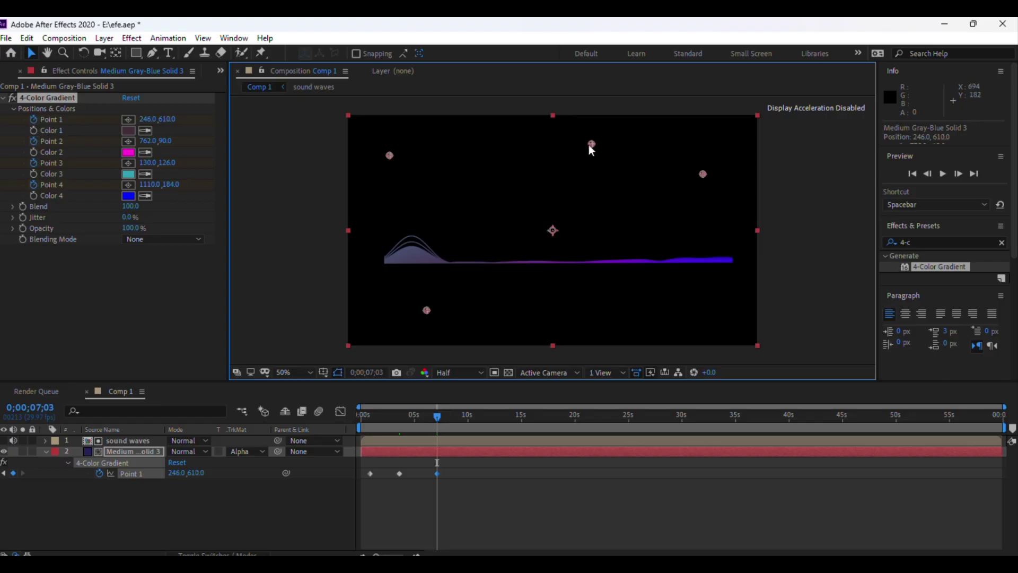
drag(590, 147, 695, 308)
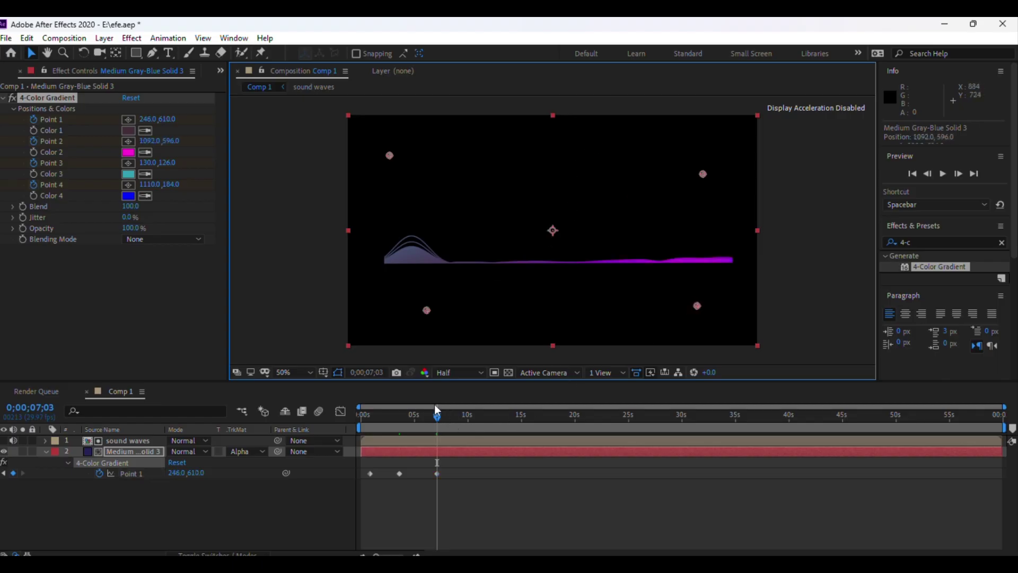
At 0;00;13;06, move gradient Point 1 to about 230,54, Point 3 to 1038,108 and Point 4 to 366,600.
drag(436, 407, 502, 431)
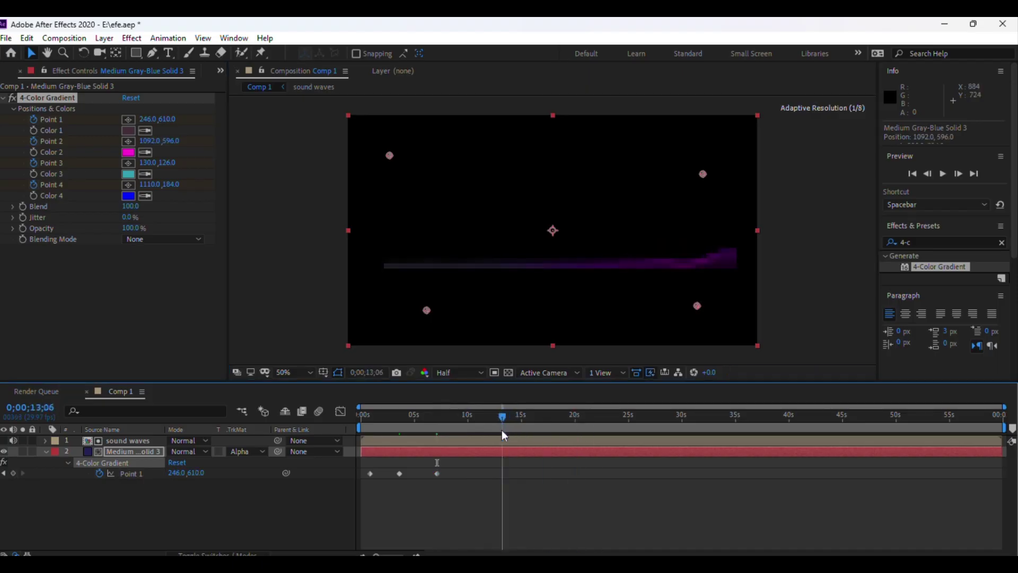
drag(388, 155, 628, 321)
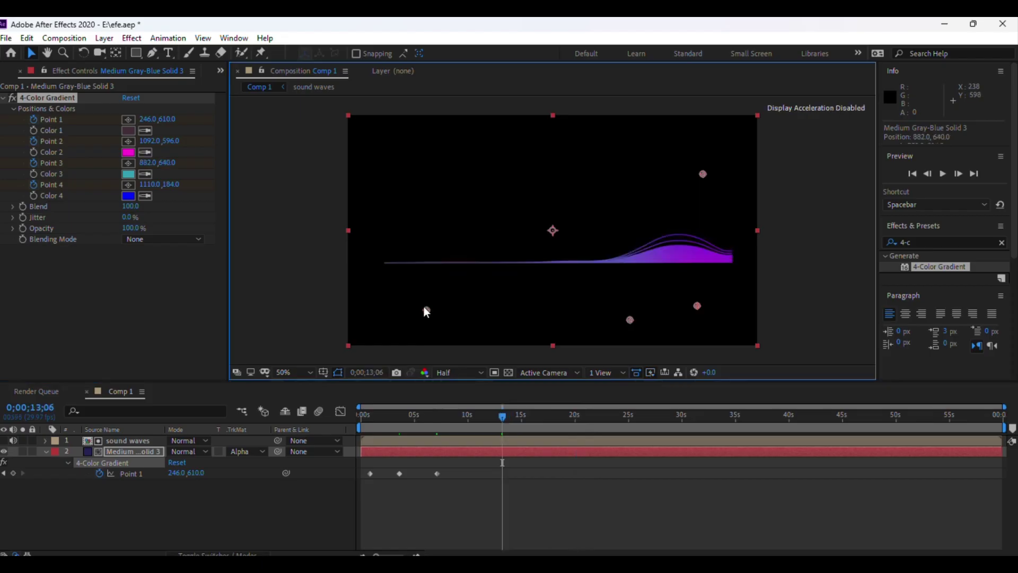
drag(426, 309, 421, 132)
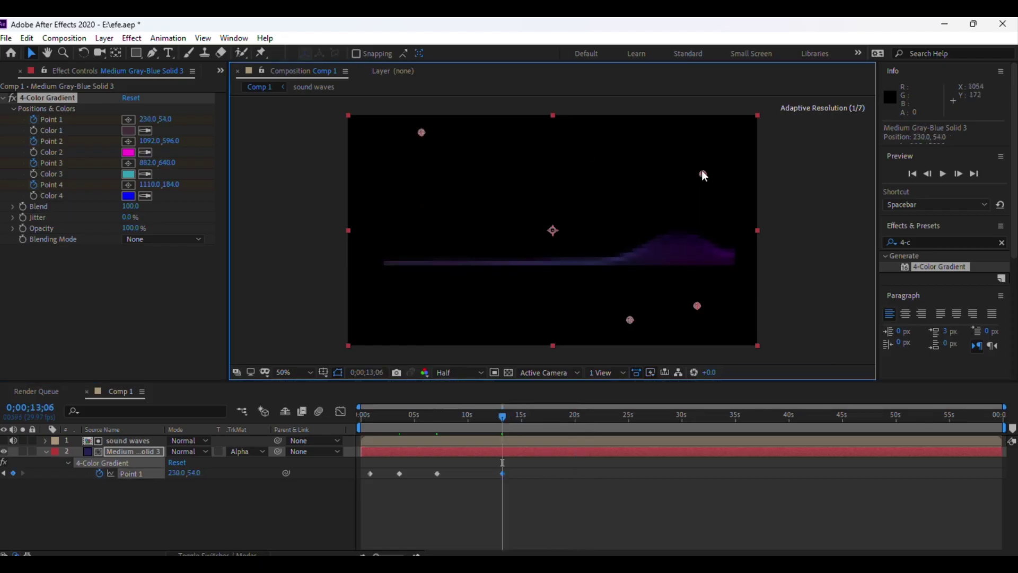
drag(703, 173, 469, 308)
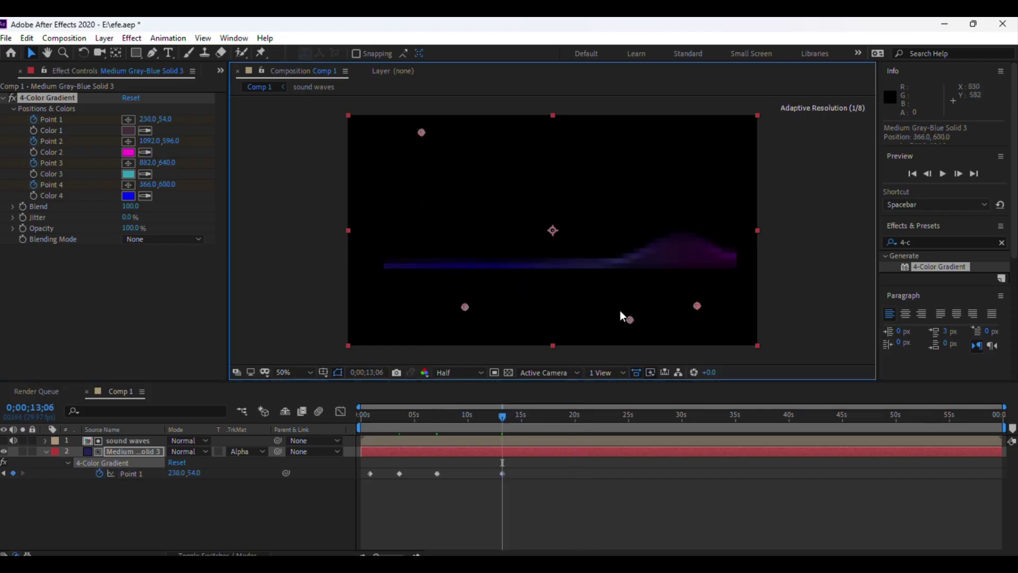
drag(629, 319, 680, 149)
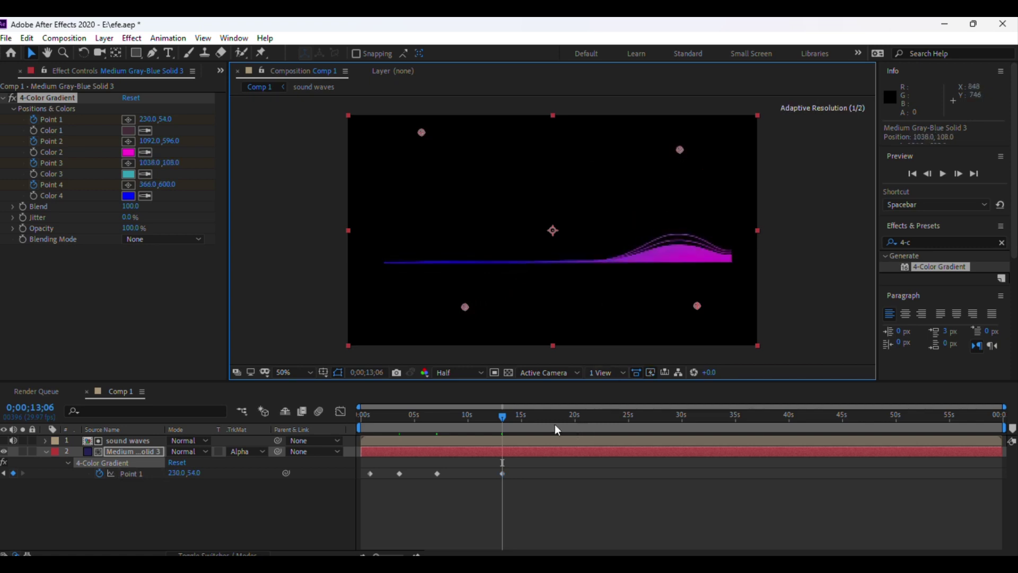
At 0;00;23;29, move gradient Point 1 to about 568,592, Point 3 to 232,650 and Point 4 to 218,208.
drag(501, 416, 526, 422)
drag(561, 431, 617, 435)
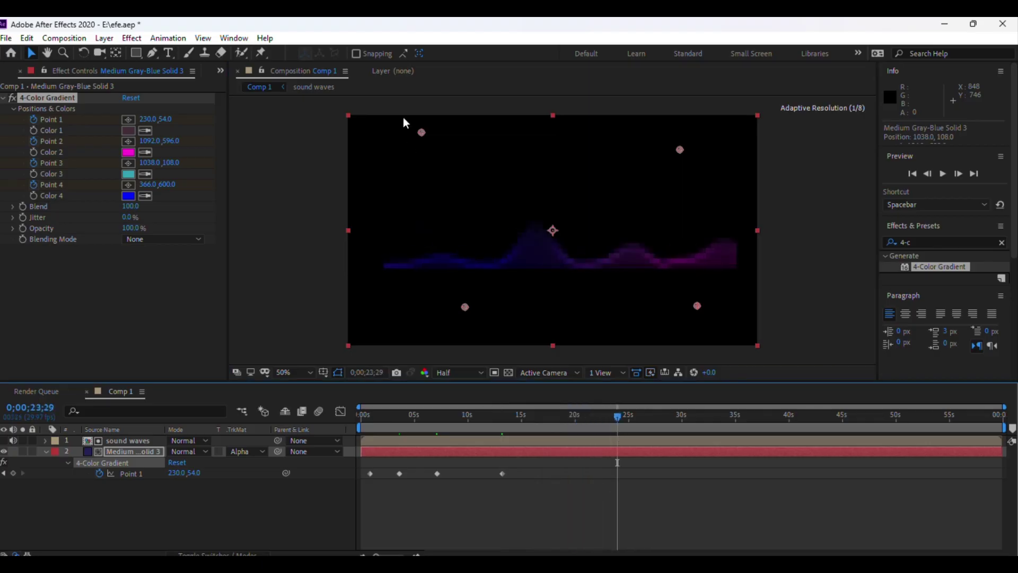
drag(421, 132, 528, 300)
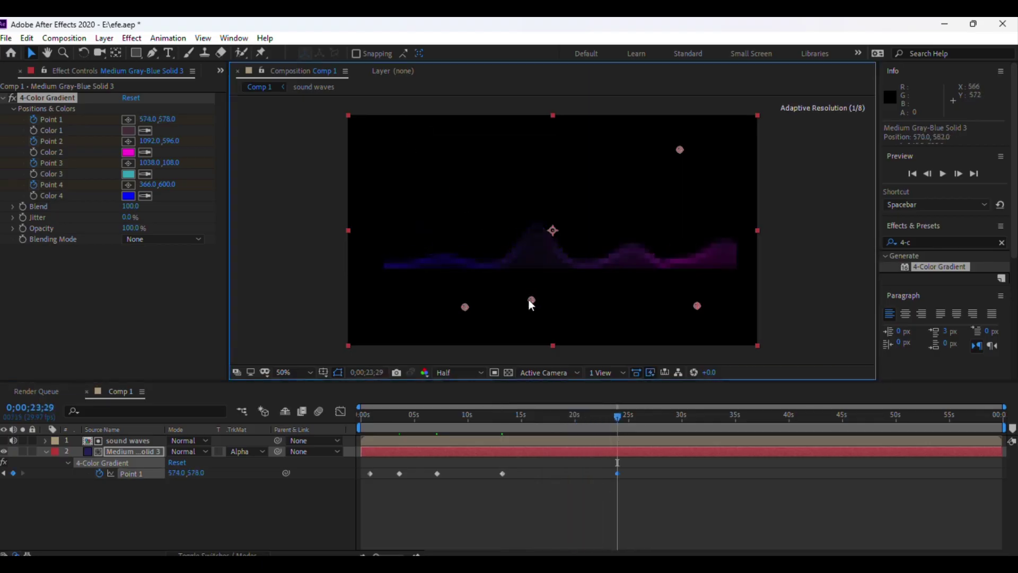
drag(466, 306, 417, 182)
drag(680, 150, 422, 322)
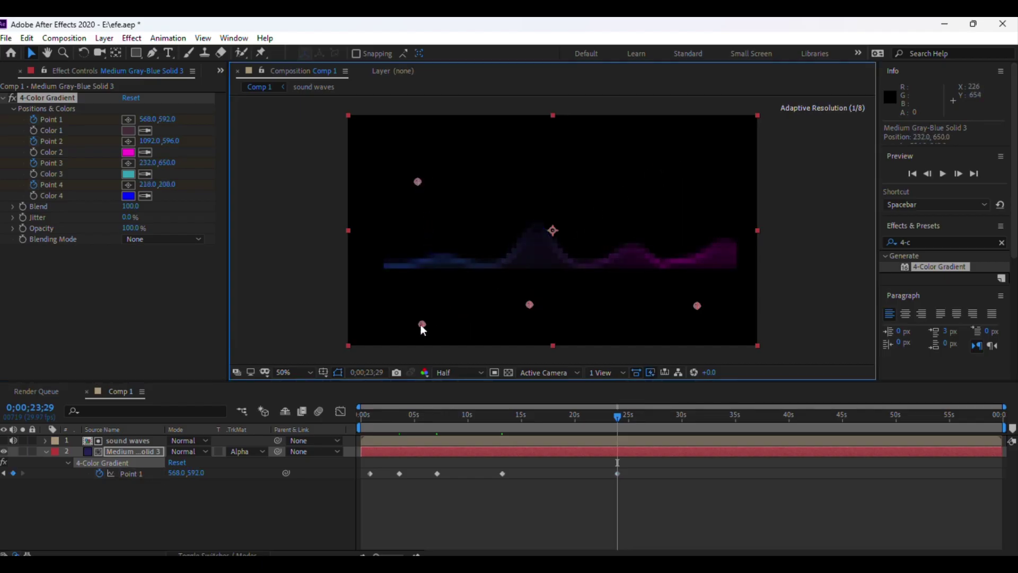
Change the gradient's Color 1 to a bright yellow.
click(128, 132)
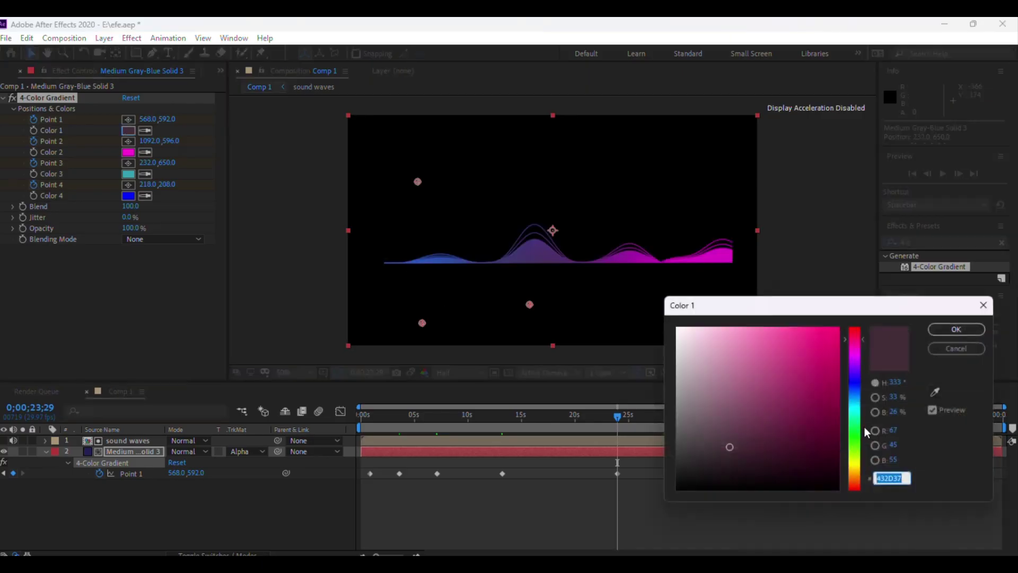
click(853, 465)
drag(796, 414, 816, 327)
click(940, 333)
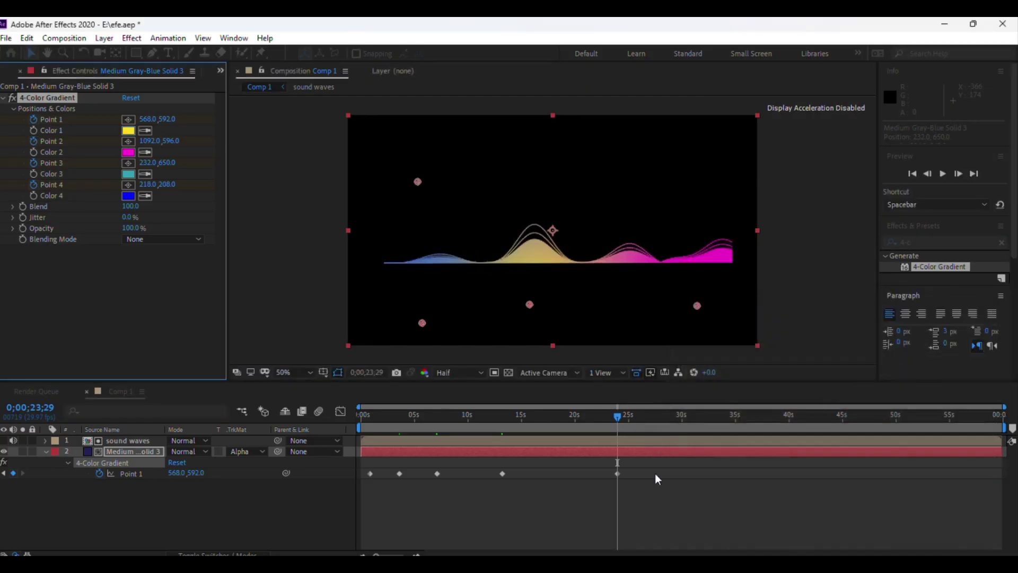
Reveal the solid layer's keyframed properties and move gradient Point 4 to about 228,114 at 0;00;23;29.
mouse_move(660, 466)
mouse_down()
mouse_move(343, 492)
mouse_move(385, 493)
mouse_up()
key(u)
key(u)
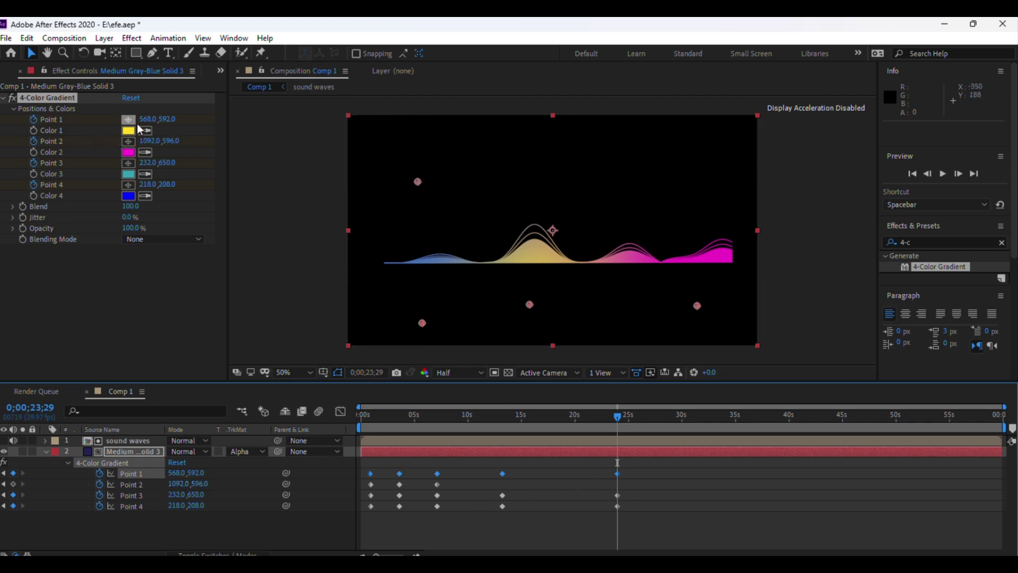
mouse_move(417, 182)
mouse_down()
mouse_move(473, 201)
mouse_move(672, 350)
mouse_move(486, 198)
mouse_move(418, 163)
mouse_up()
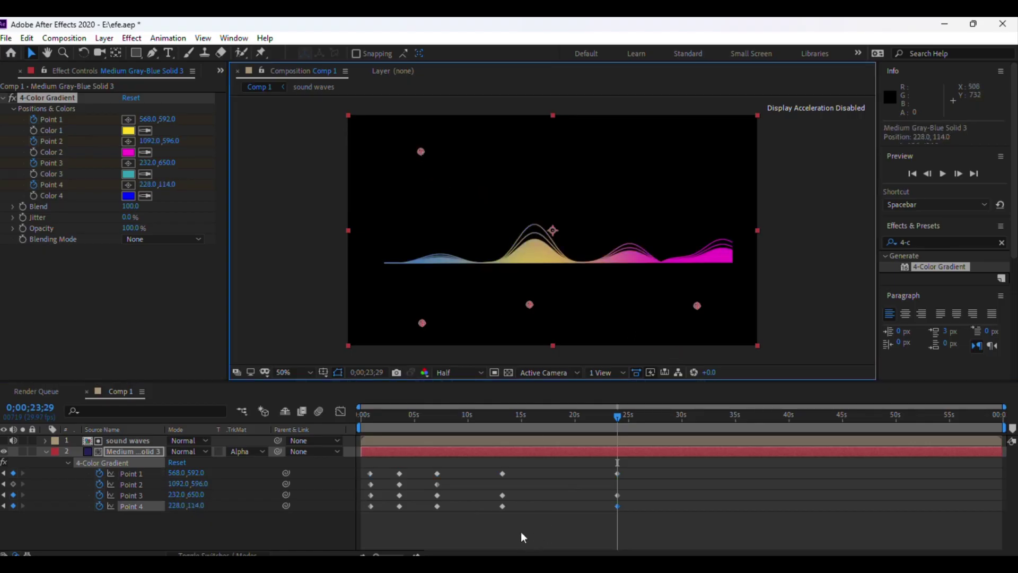
Easy Ease the gradient point keyframes up to 0;00;13;06 and pull the speed curves' influence handles towards earlier times in the Graph Editor.
drag(517, 518, 380, 466)
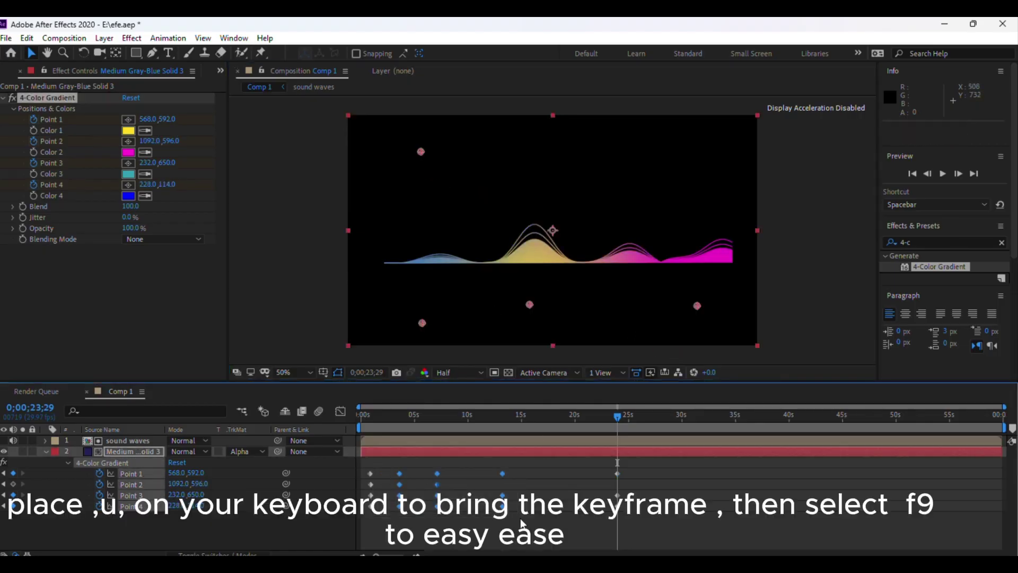
drag(520, 523, 365, 456)
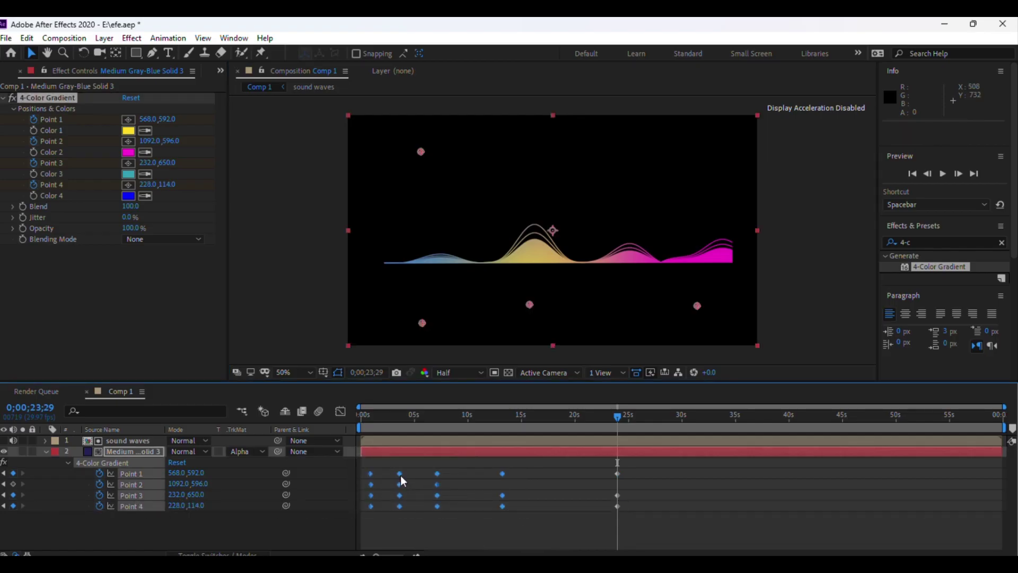
click(341, 412)
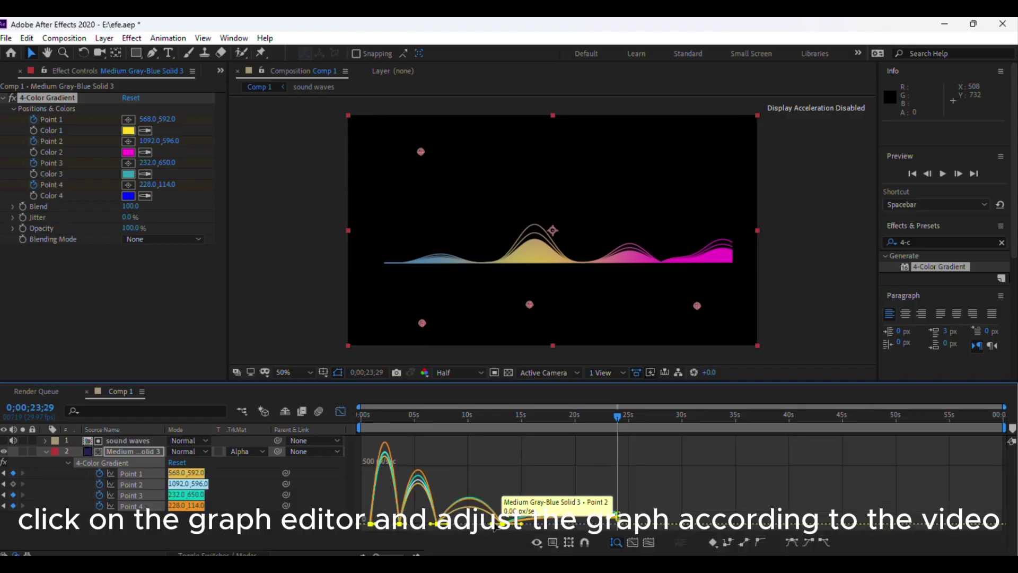
drag(494, 528, 480, 530)
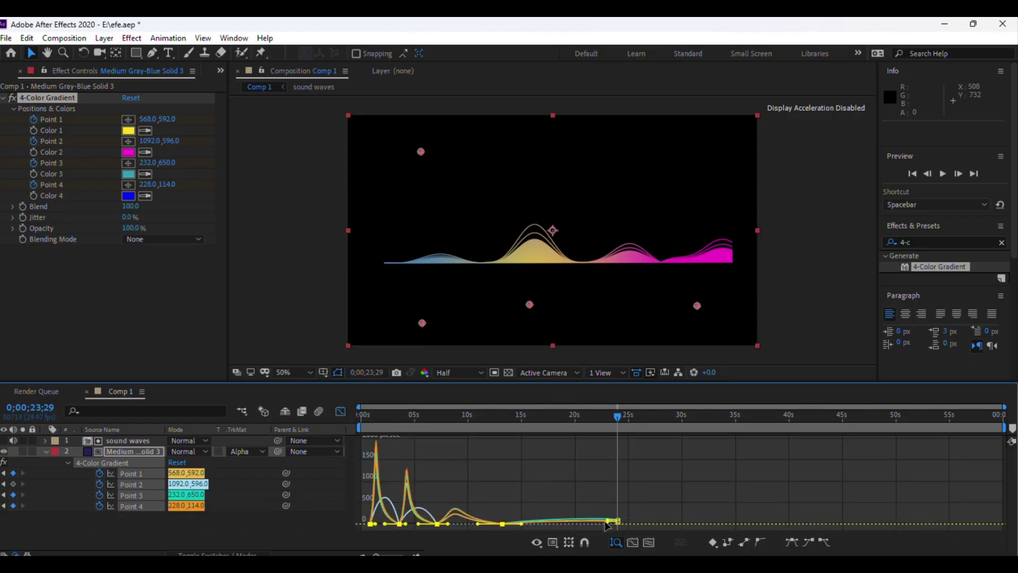
drag(608, 523, 596, 524)
click(340, 412)
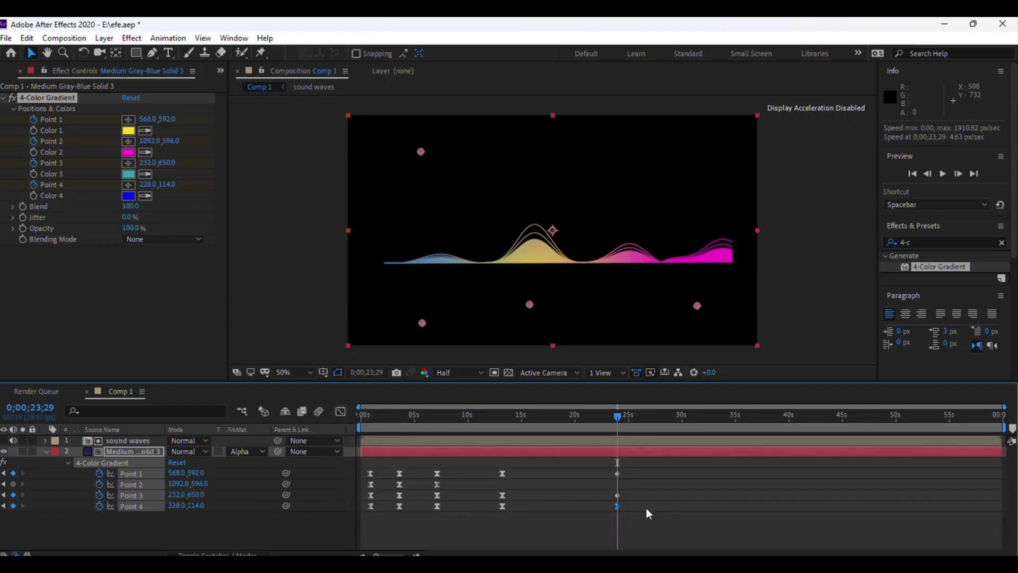
Easy Ease the gradient point keyframes at 0;00;23;29, pull their speed influence handles towards earlier times, and preview the frame at 0;00;03;21.
drag(646, 518, 496, 451)
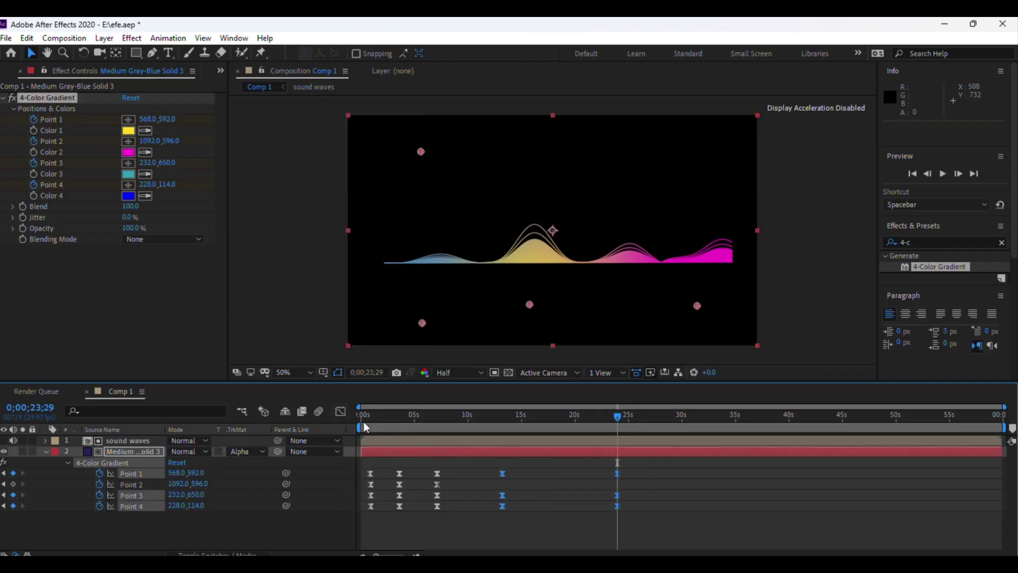
click(340, 411)
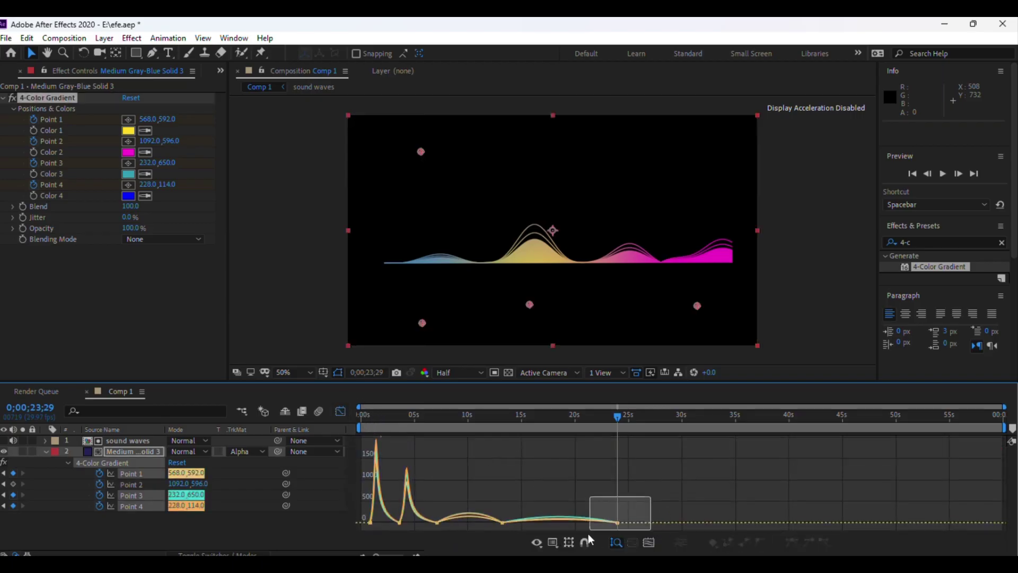
click(598, 524)
drag(601, 526, 578, 525)
click(340, 411)
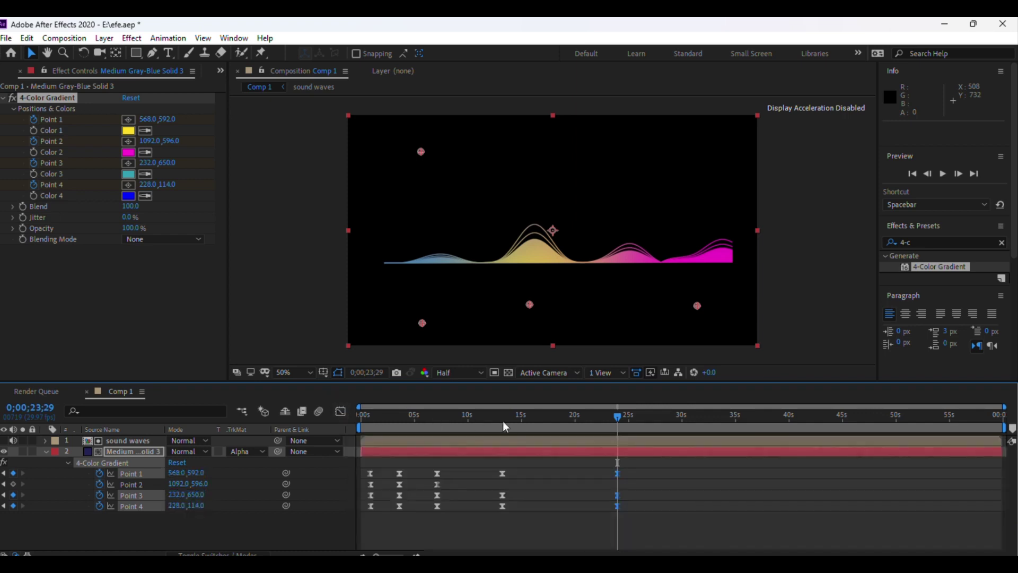
drag(622, 419, 403, 431)
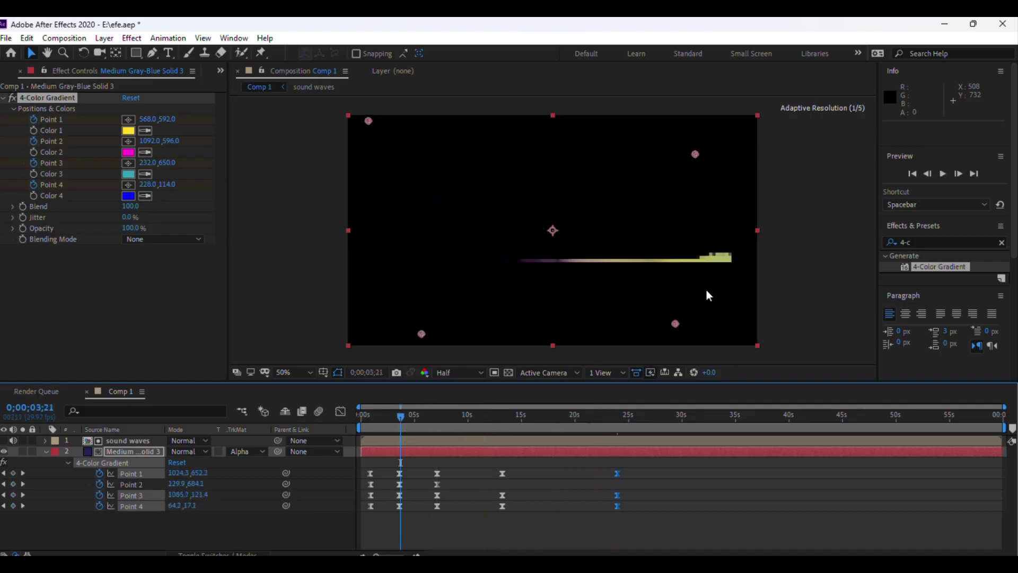
click(815, 225)
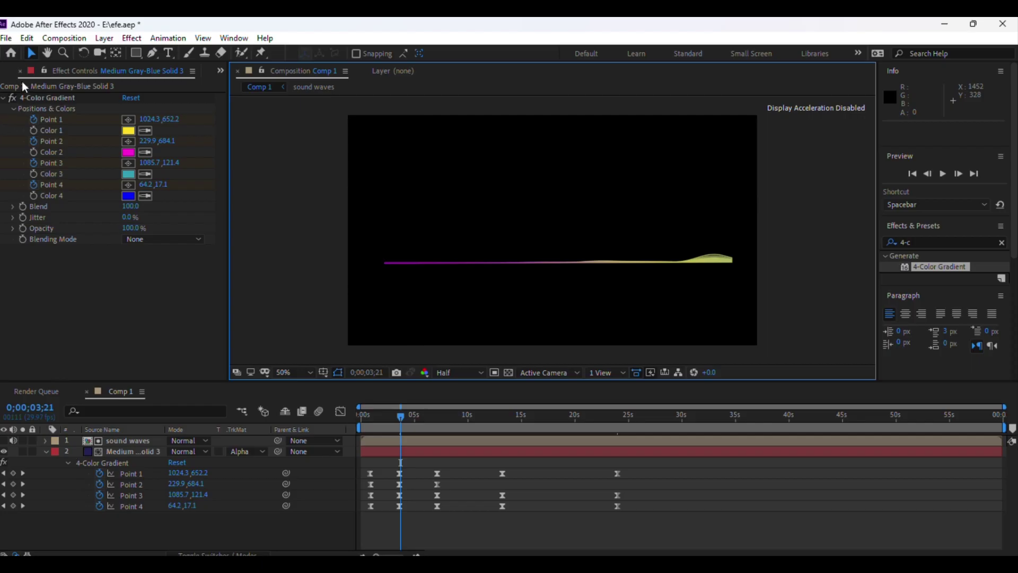
Create a new composition named text with the HDV/HDTV 720 29.97 preset.
click(21, 69)
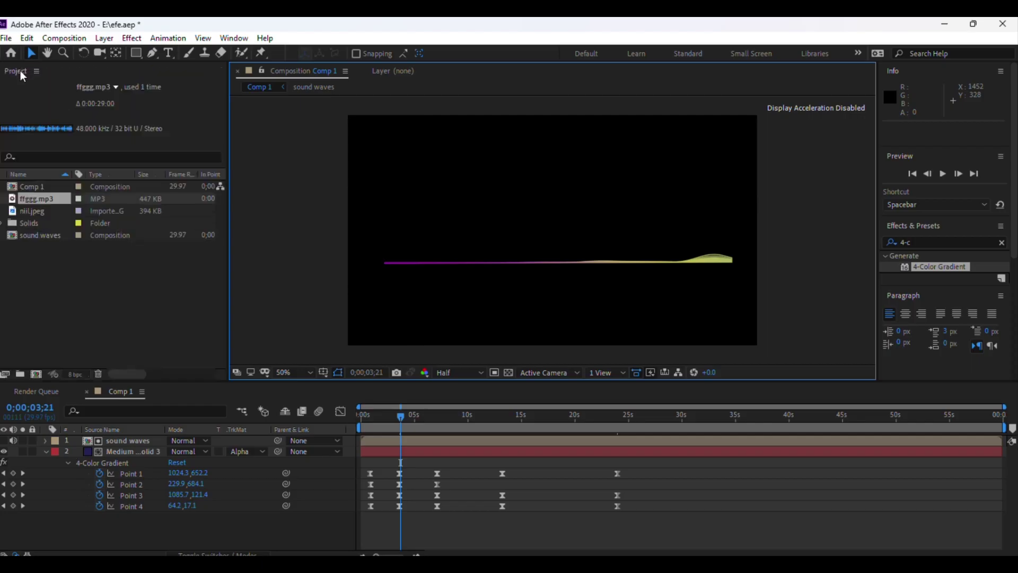
click(36, 374)
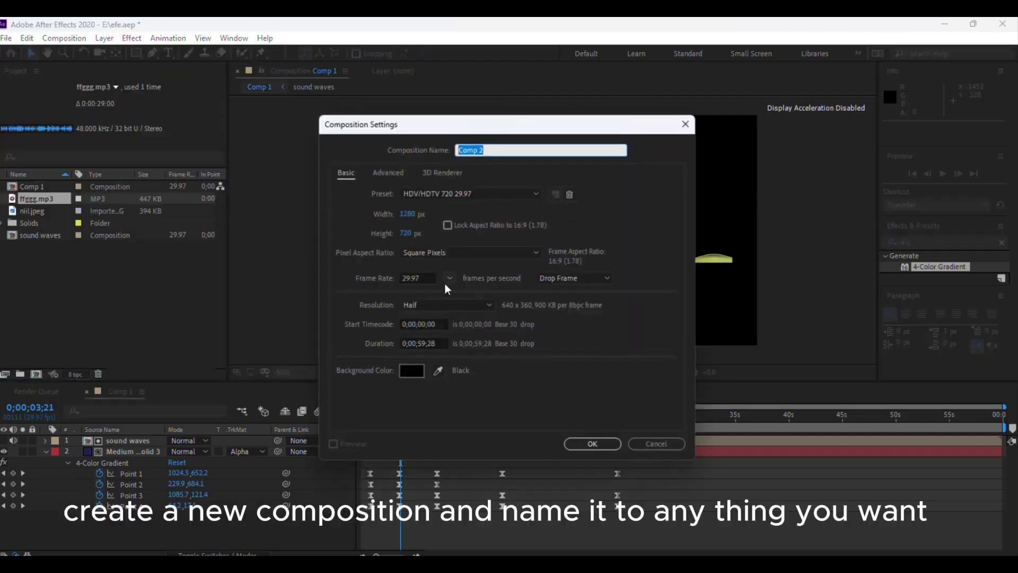
text(tex)
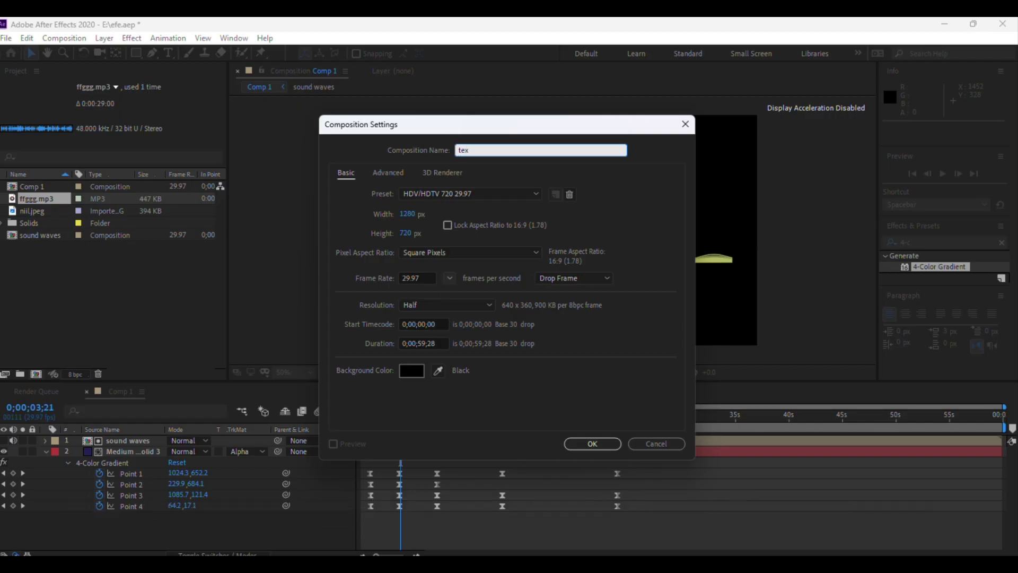
text(t)
click(600, 441)
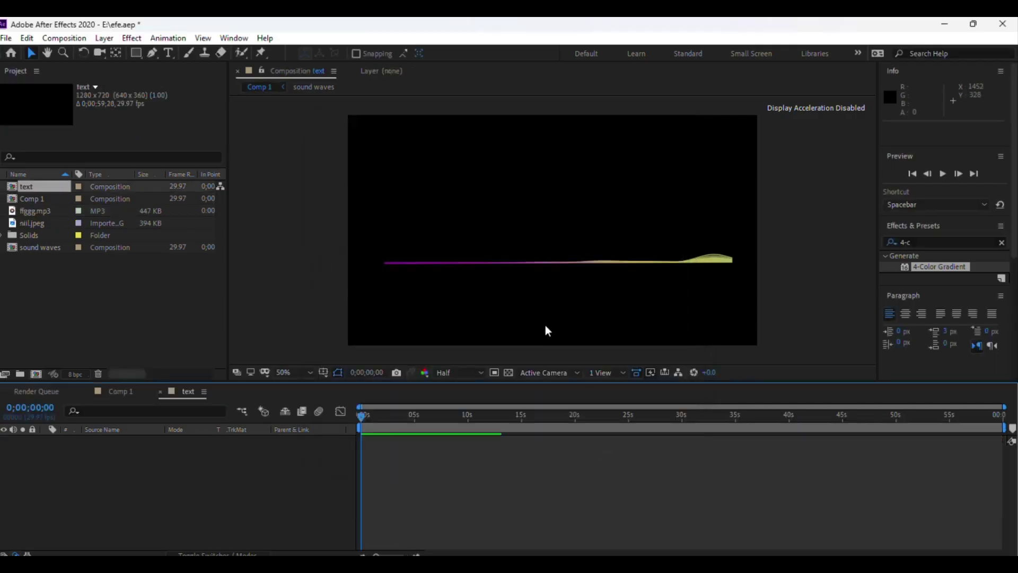
Add a text layer reading "music" near the middle of the text composition.
click(170, 52)
click(481, 220)
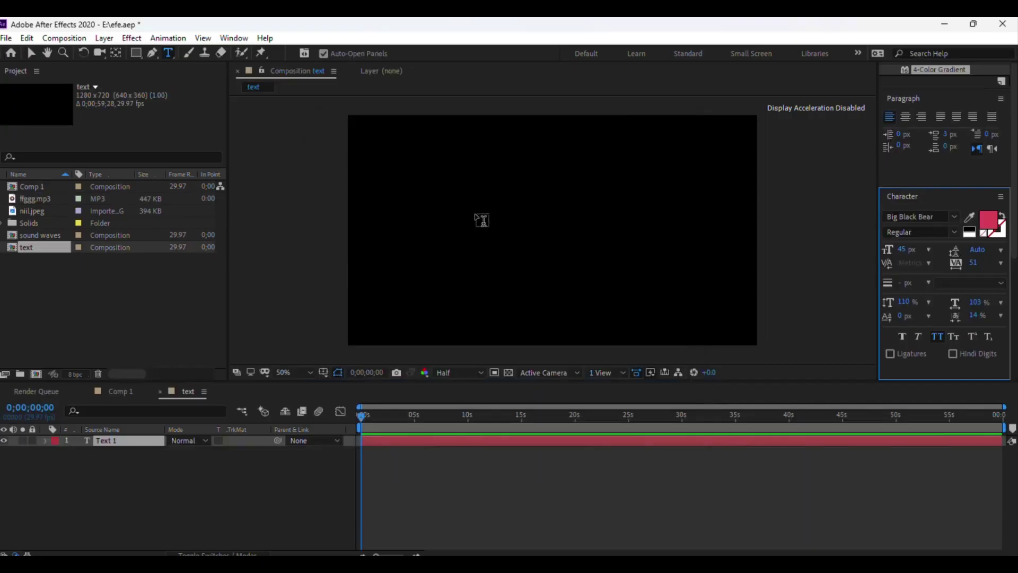
text(m)
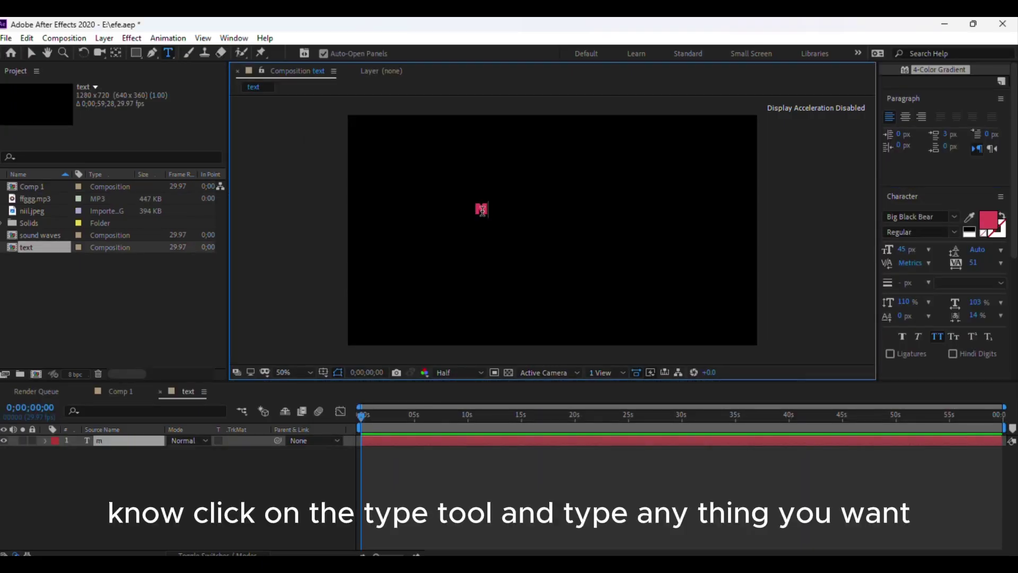
text(usivc)
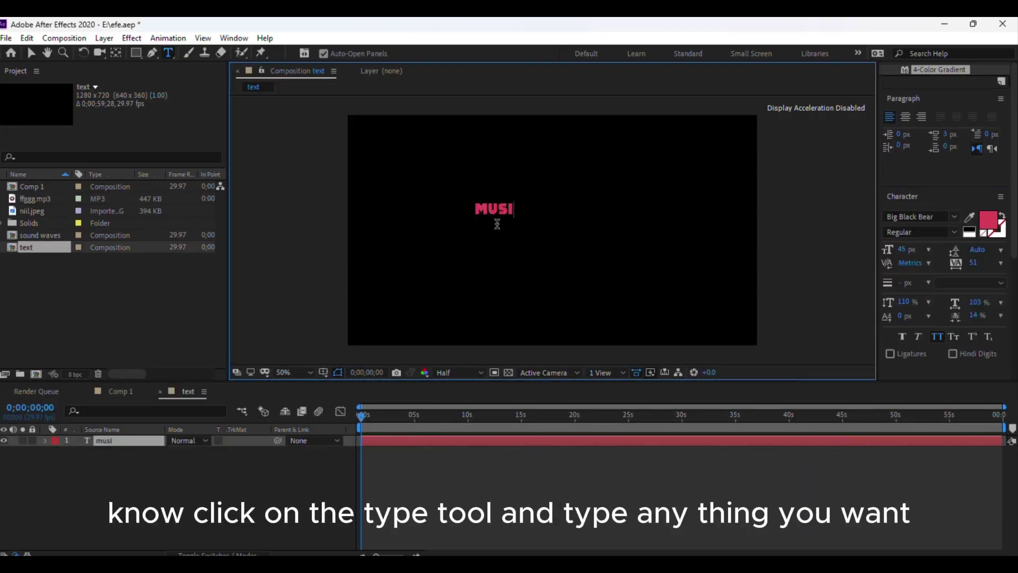
key(BackSpace)
key(BackSpace)
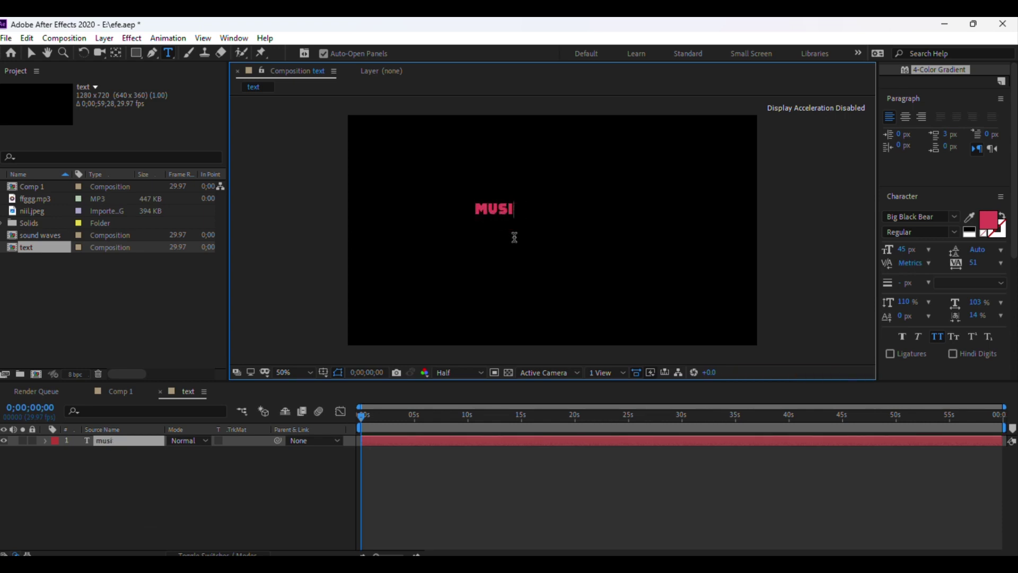
text(c)
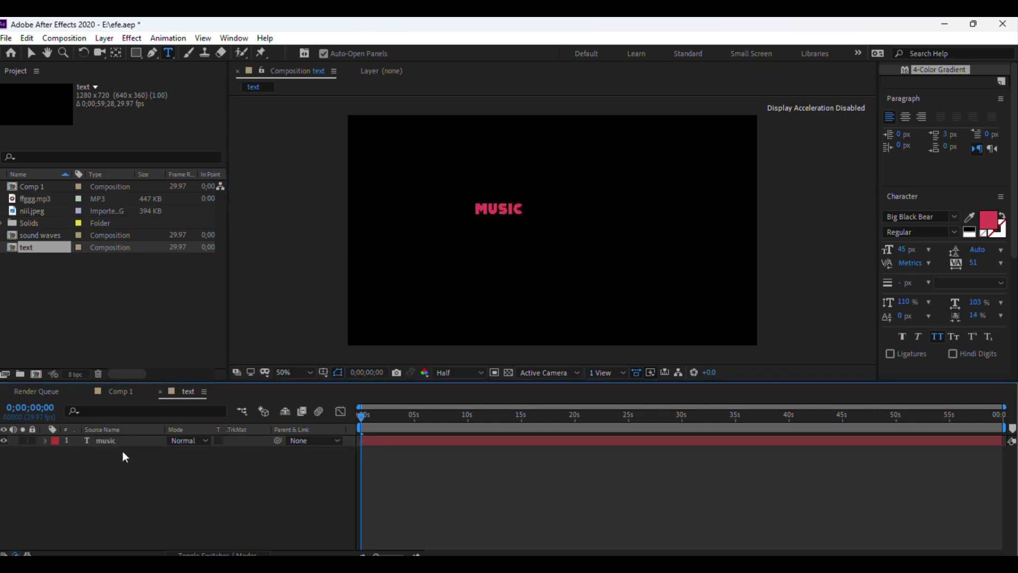
Scale the music text layer up to 592%.
click(125, 444)
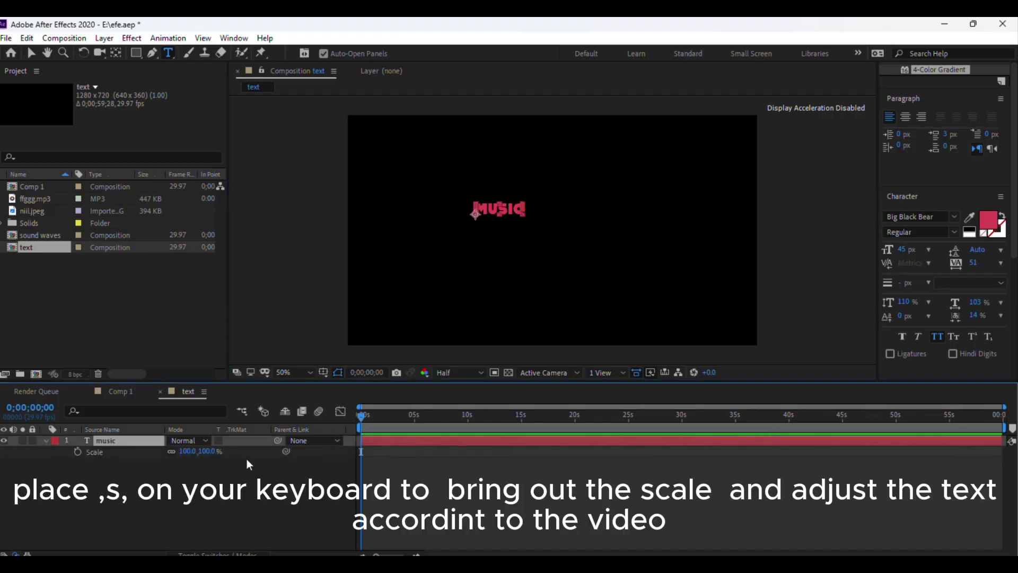
key(s)
drag(188, 451, 529, 451)
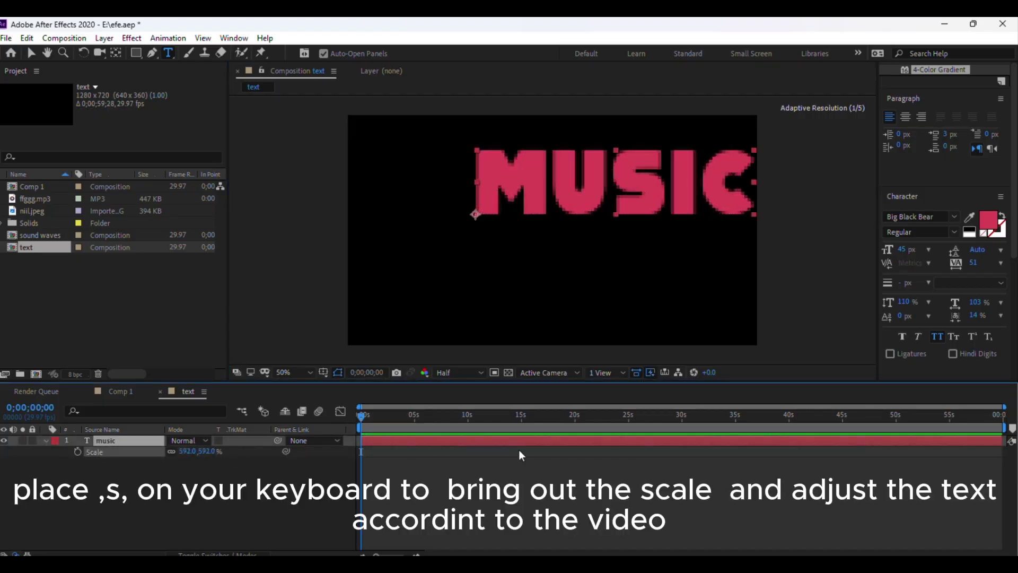
Move the music layer's anchor point to the centre of the lettering and reposition the text to the middle of the frame.
click(116, 52)
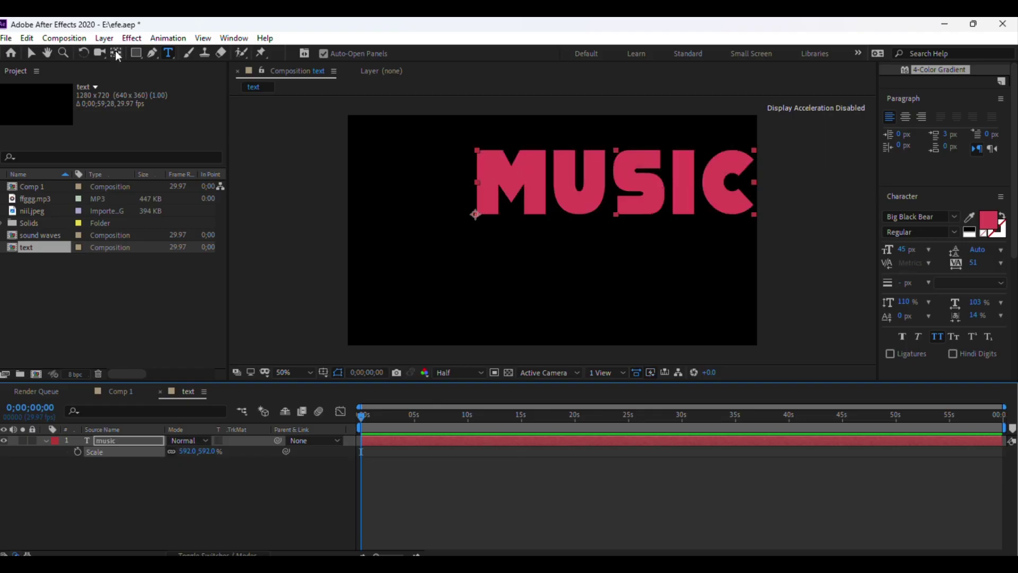
click(479, 215)
drag(478, 215, 618, 185)
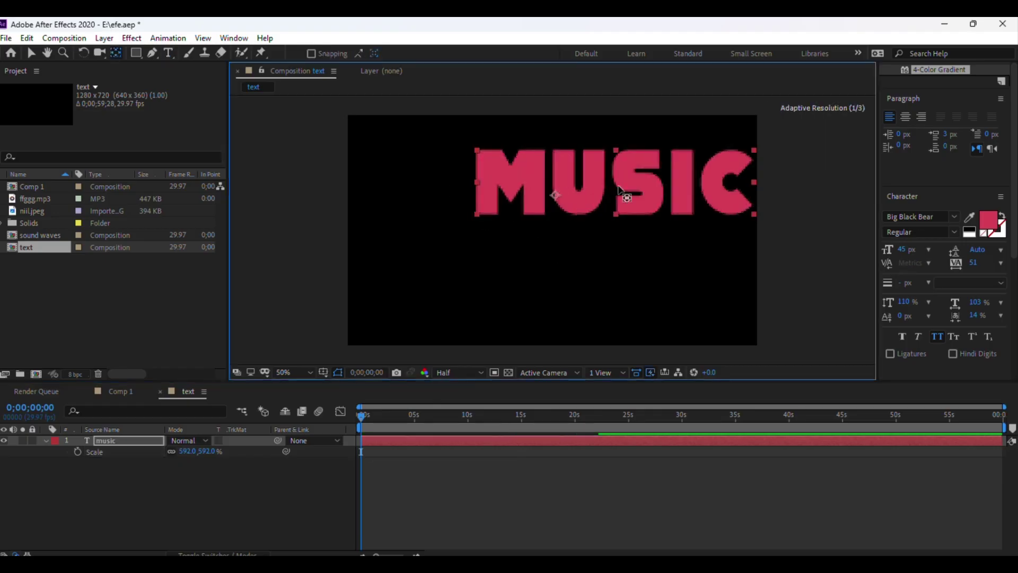
click(29, 53)
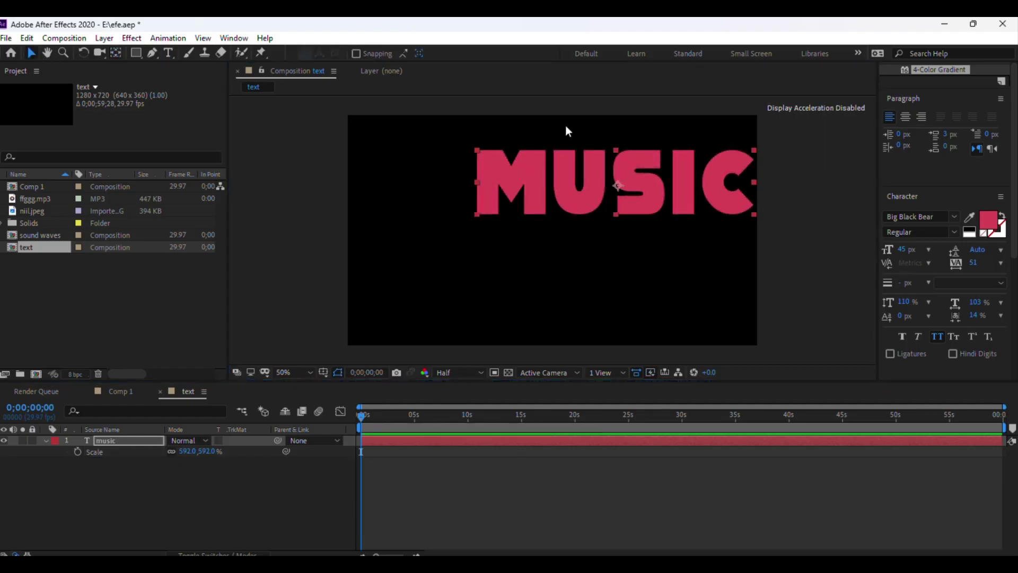
drag(618, 177, 566, 214)
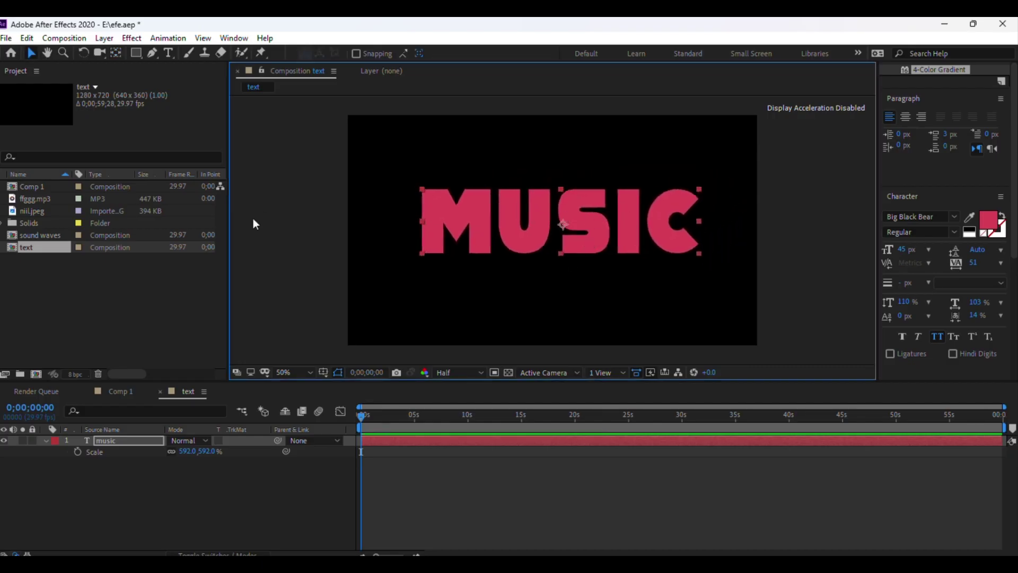
Change the font of the whole MUSIC text, trying BIGGER SUMMER FEST first and settling on Baloo.
click(168, 53)
drag(705, 223, 386, 200)
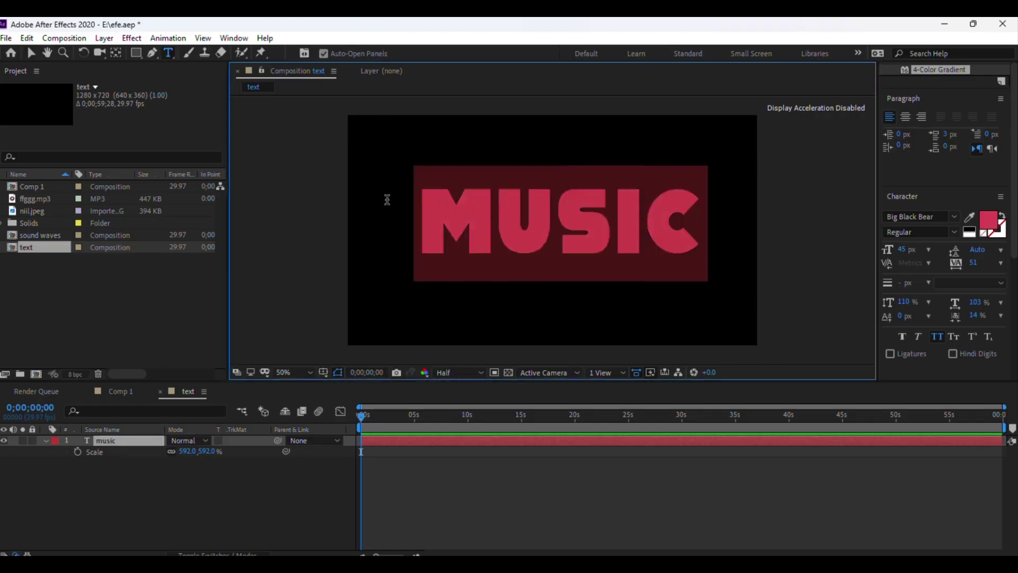
click(953, 216)
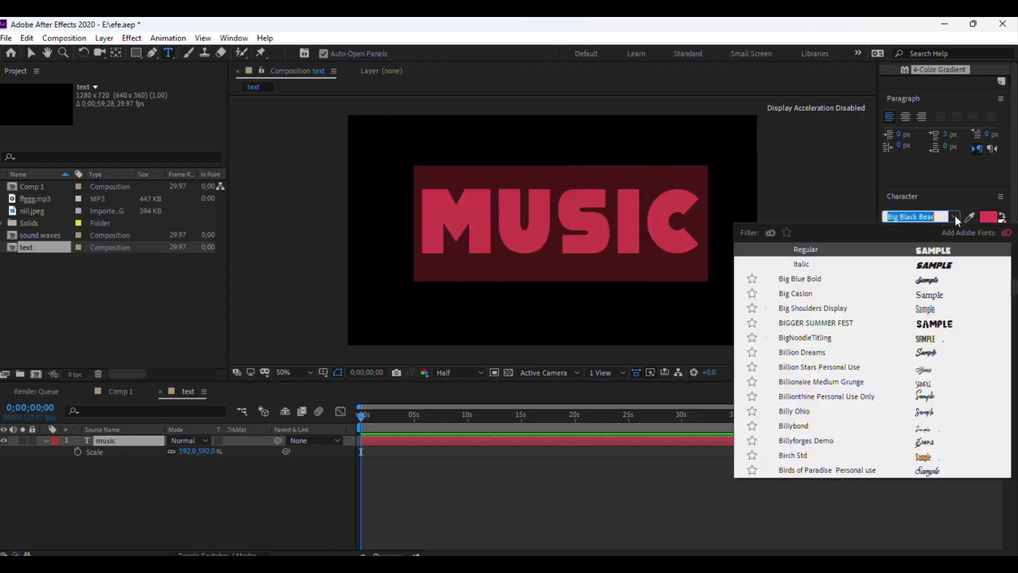
scroll(939, 347, up, 4)
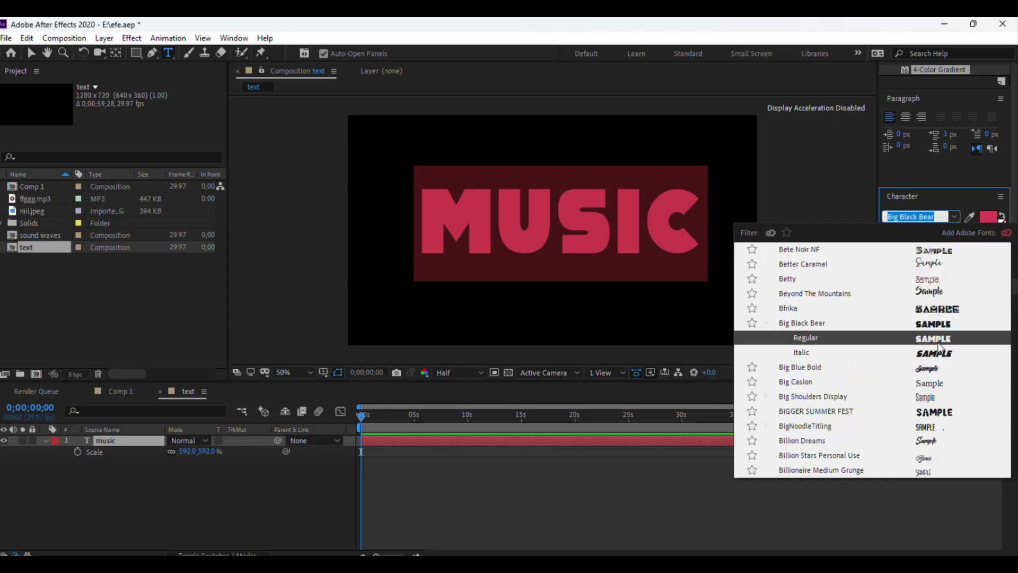
scroll(930, 417, down, 3)
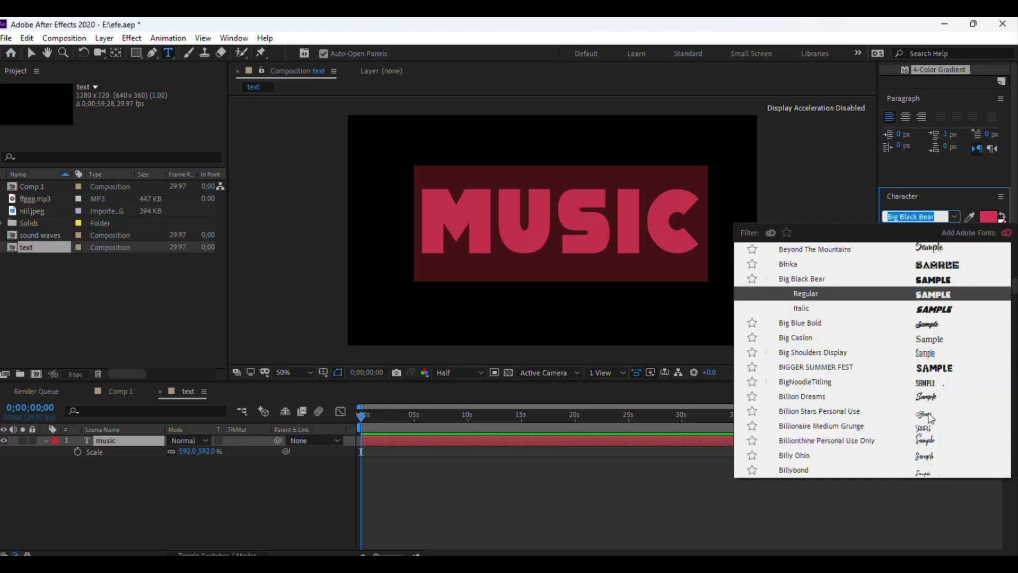
click(934, 369)
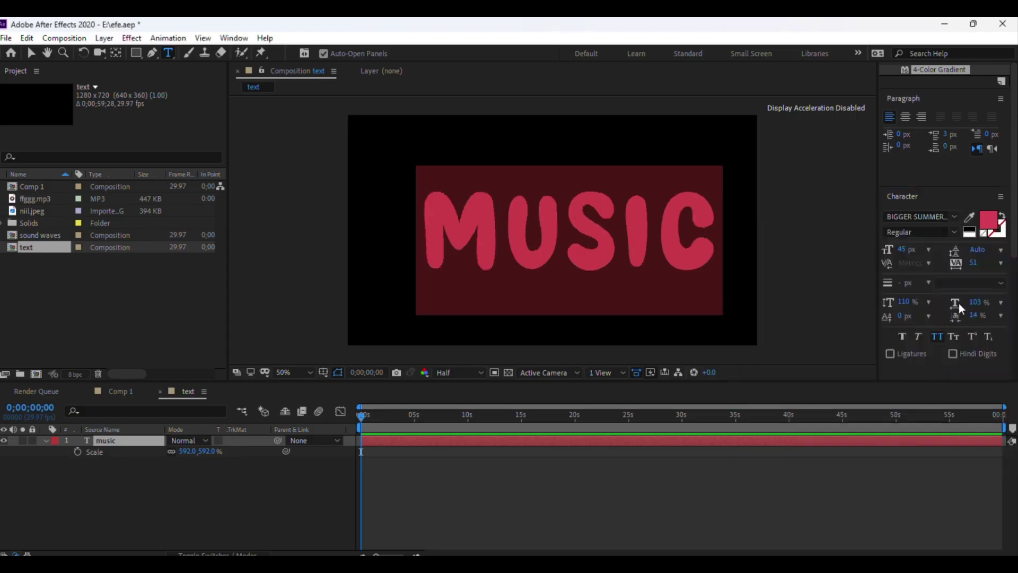
click(954, 217)
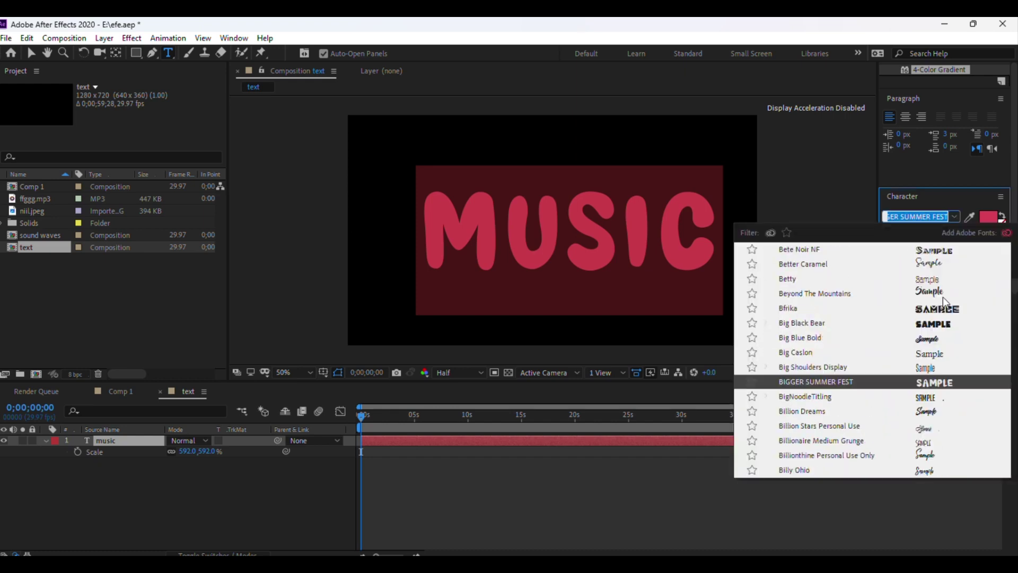
scroll(946, 302, up, 1)
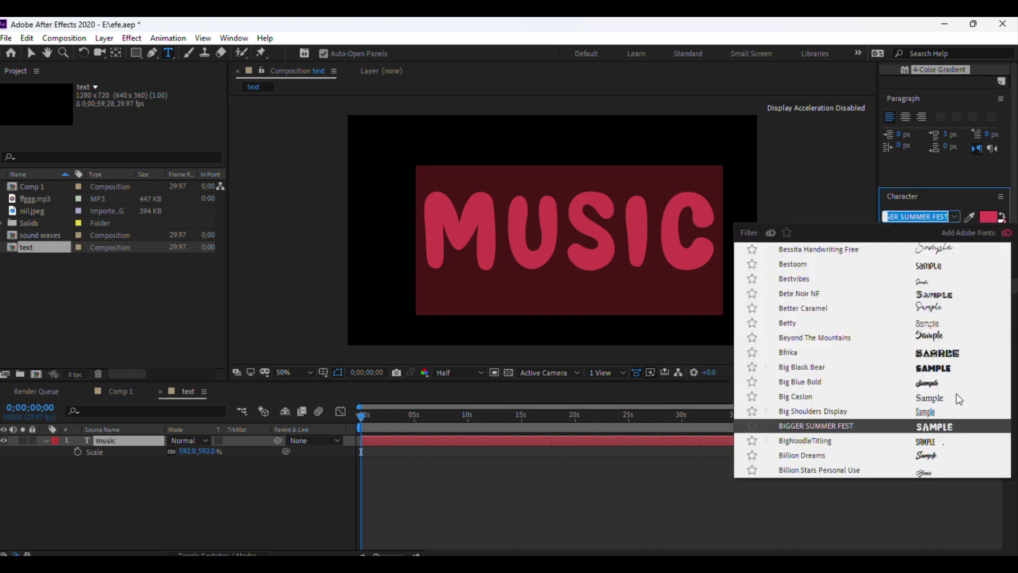
scroll(934, 374, up, 4)
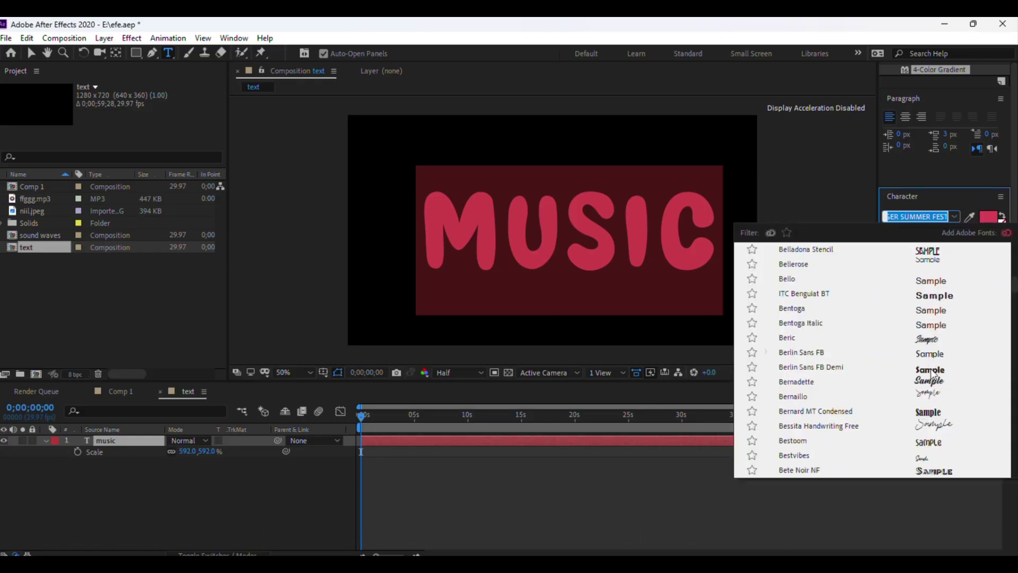
click(933, 371)
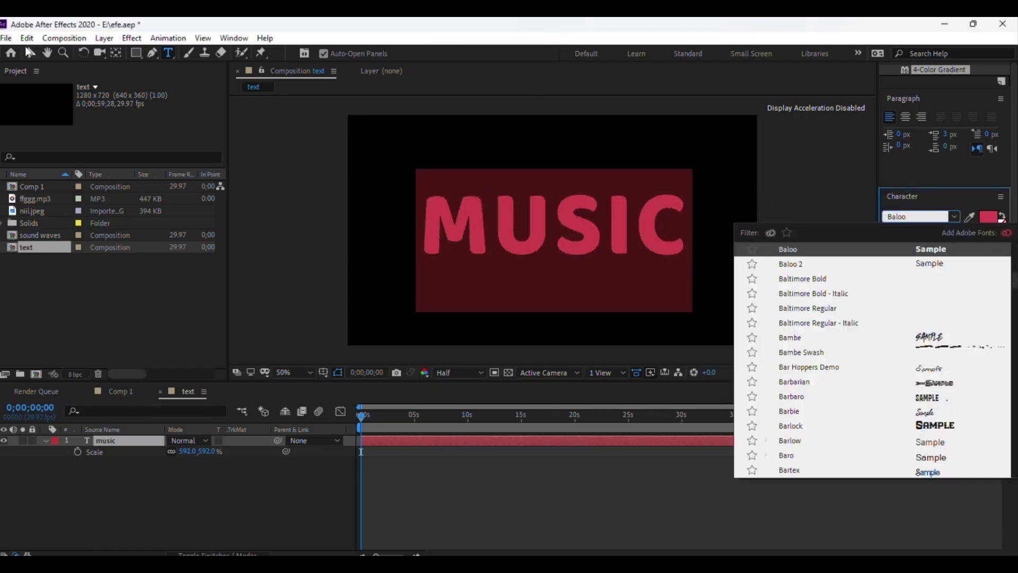
click(31, 52)
click(604, 142)
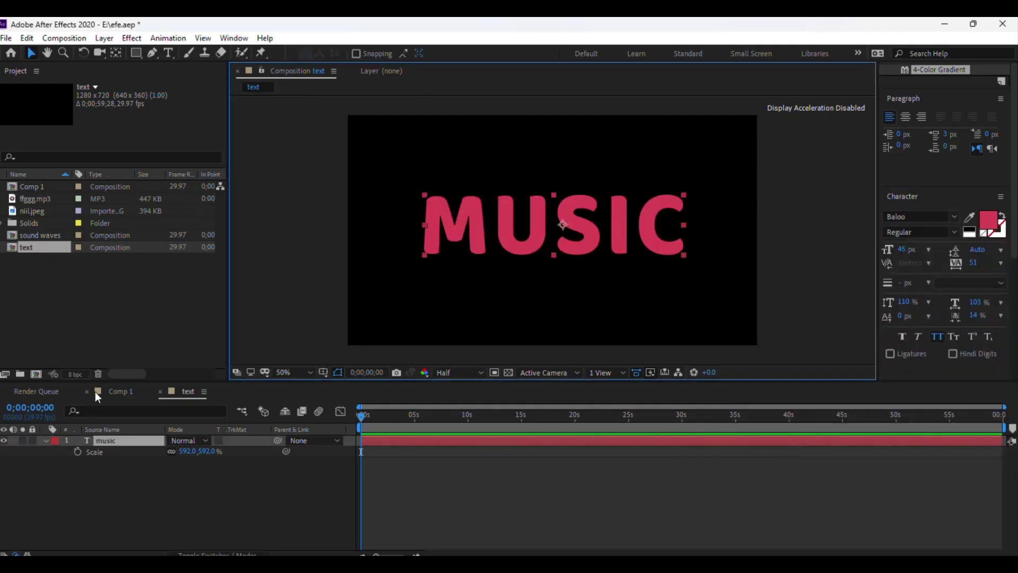
Place Comp 1 above the music layer in the text composition, over the lettering, and go to 0;00;05;13.
click(119, 392)
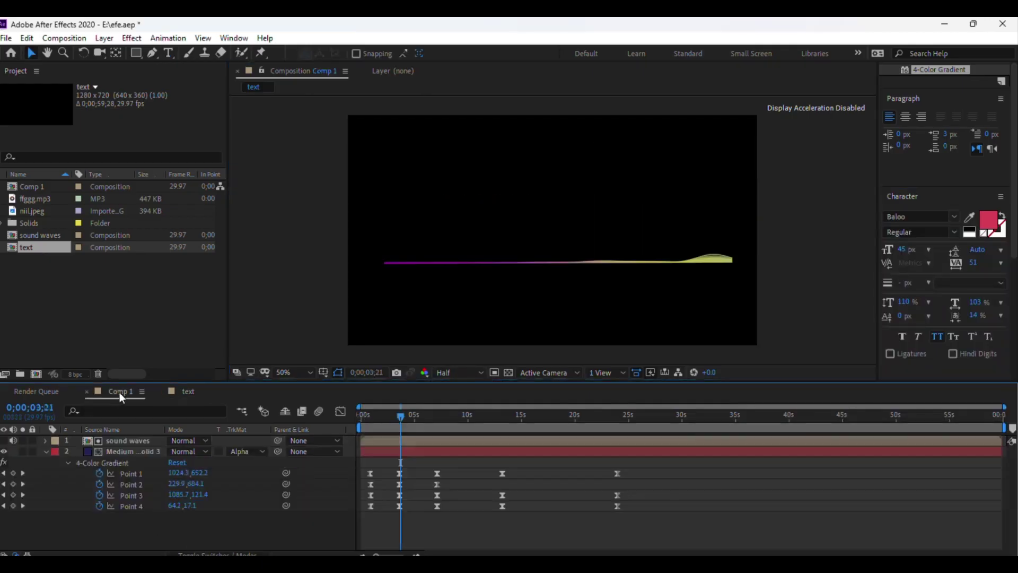
click(191, 392)
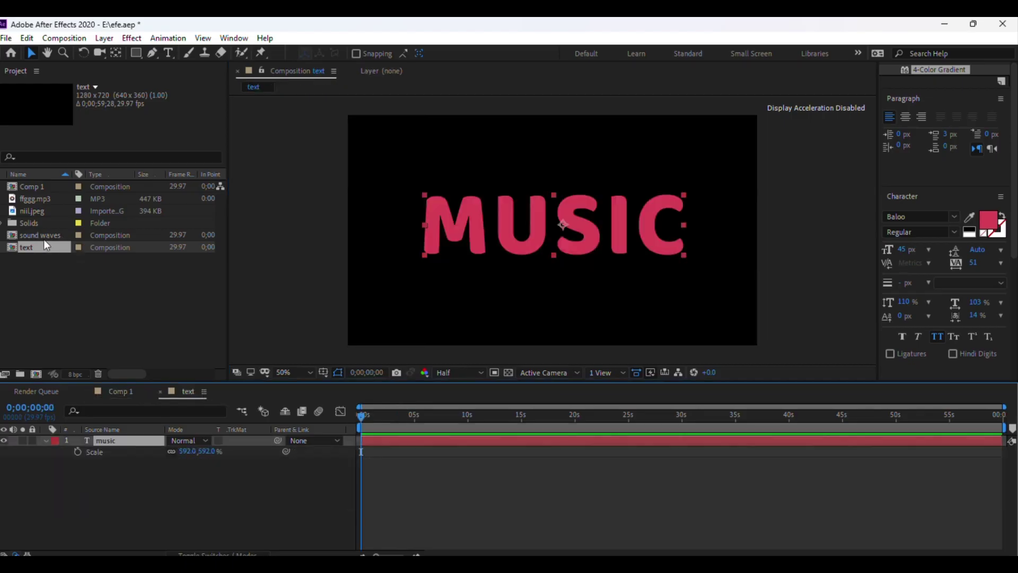
click(35, 198)
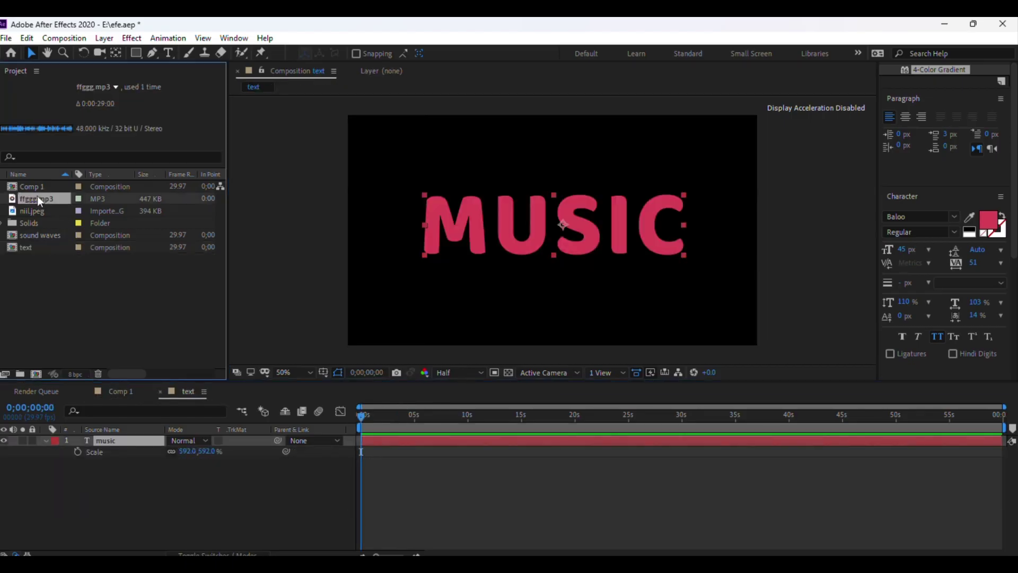
click(38, 186)
drag(37, 185, 554, 213)
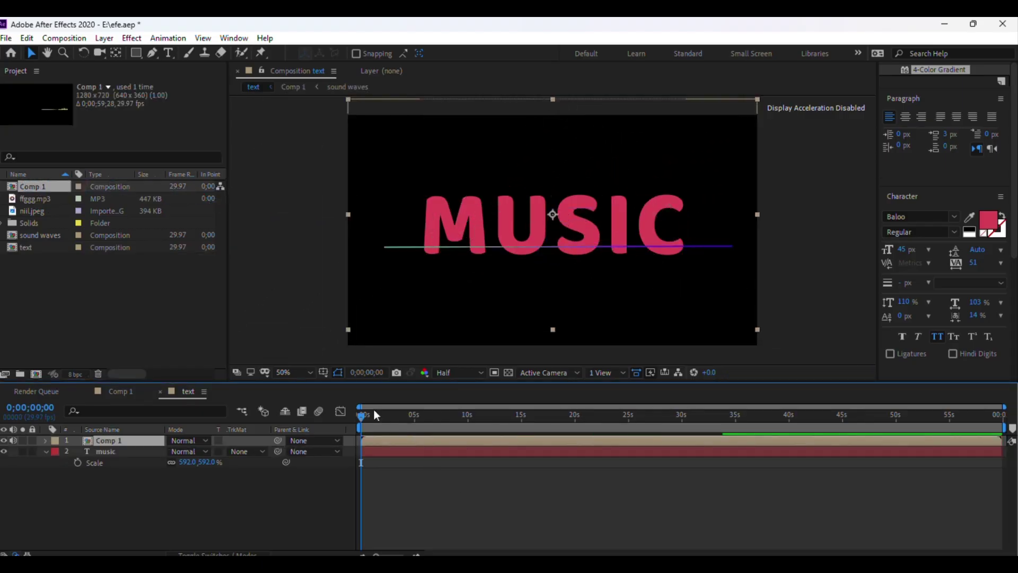
drag(361, 415, 418, 416)
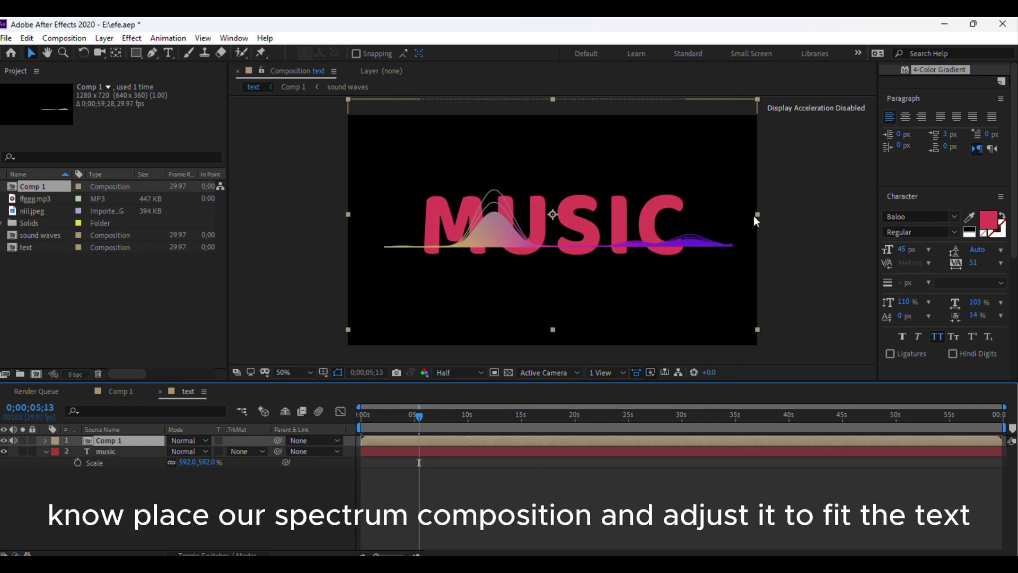
Unlink Comp 1's scale proportions, narrow it to 75.1% width at 100% height, and align its baseline with the foot of the MUSIC lettering.
drag(755, 215, 753, 215)
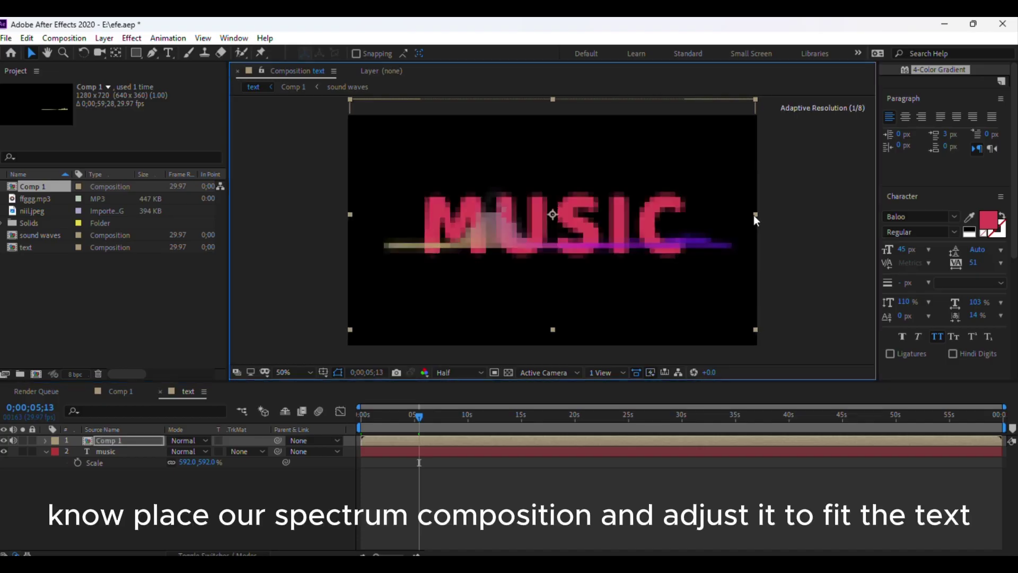
key(s)
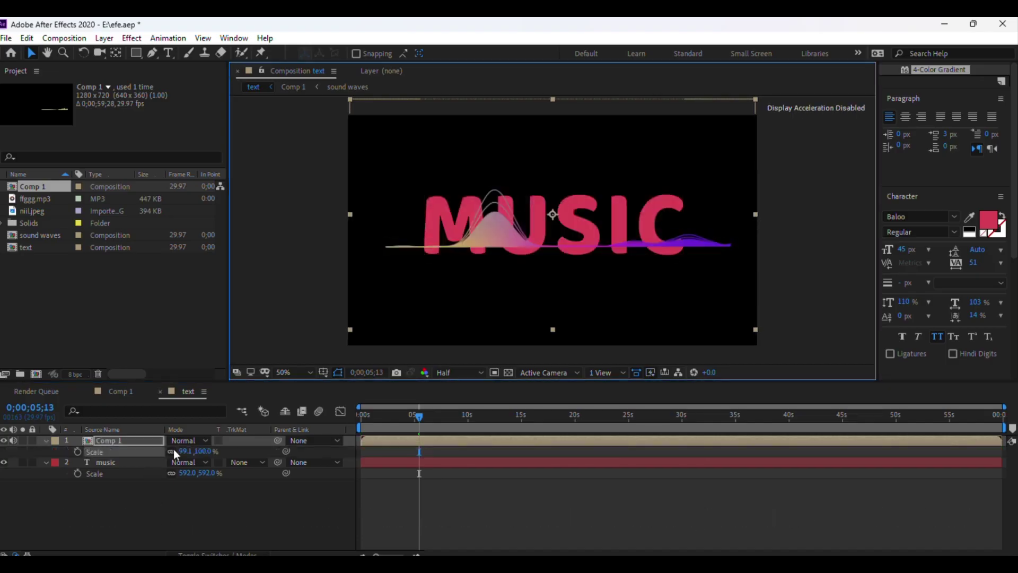
click(172, 451)
drag(208, 451, 171, 455)
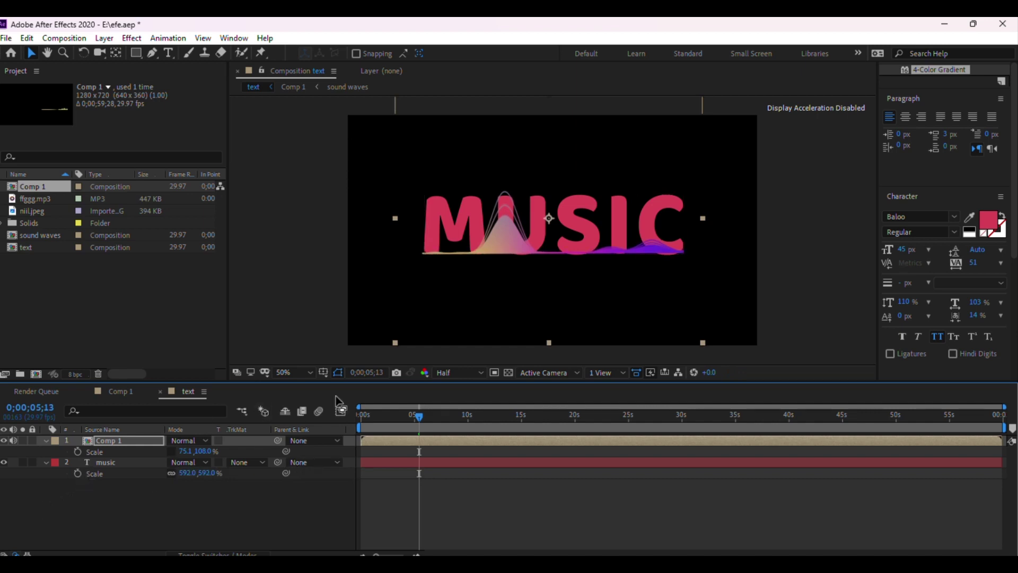
Try a slight rotation on the Comp 1 layer and return it to 0°.
key(r)
drag(191, 451, 192, 450)
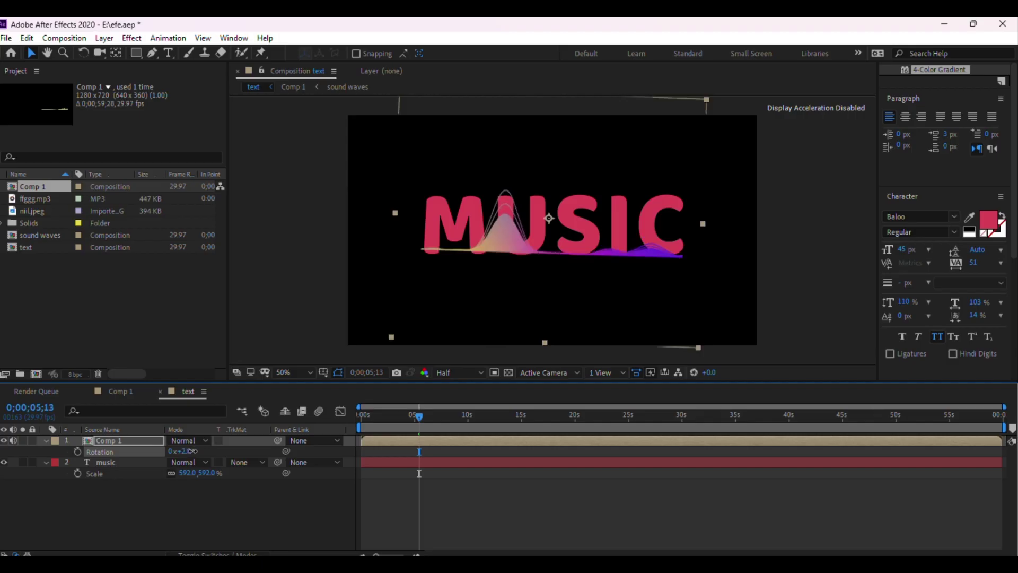
drag(192, 451, 195, 453)
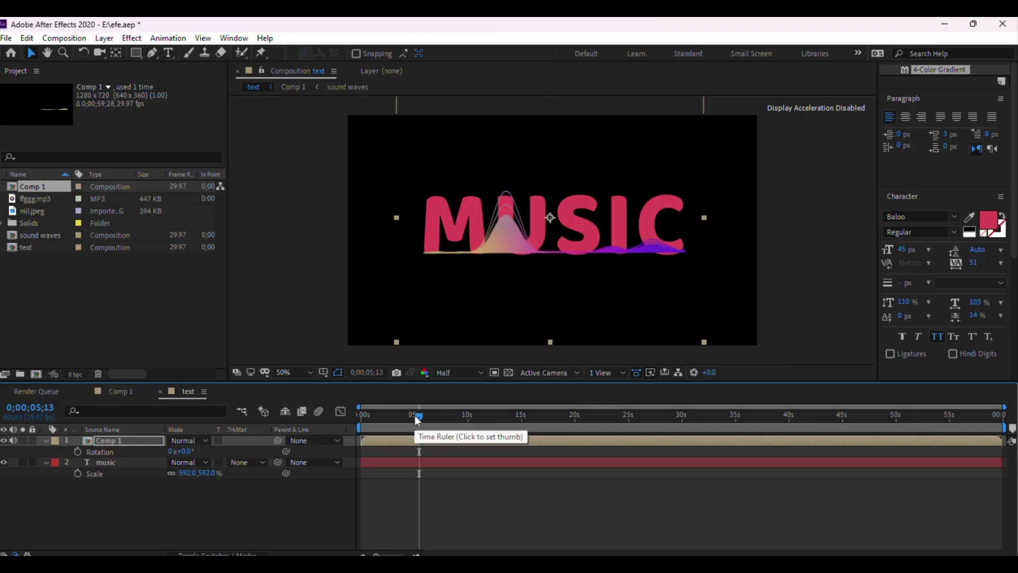
Move Comp 1 below the music layer, set its track matte to Alpha Matte "music", and check the result at 0;00;12;13.
drag(416, 416, 440, 422)
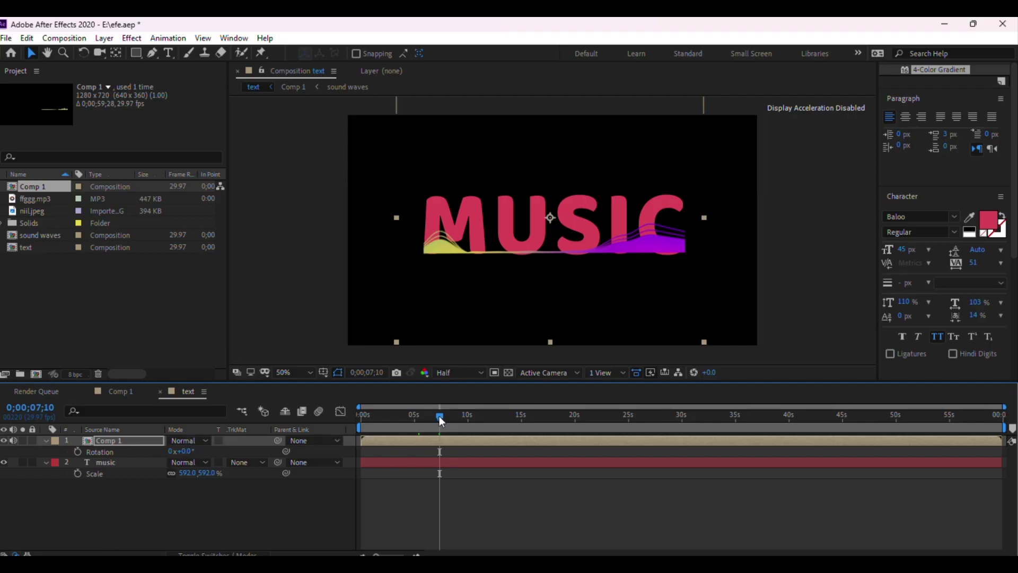
drag(439, 417, 518, 415)
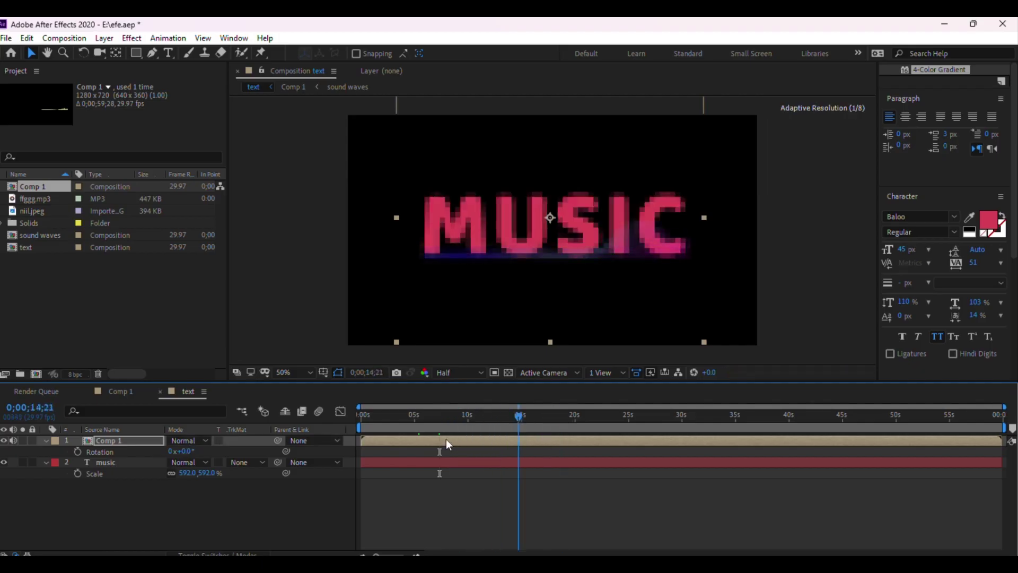
mouse_move(447, 440)
mouse_down()
mouse_move(374, 442)
mouse_move(428, 441)
mouse_up()
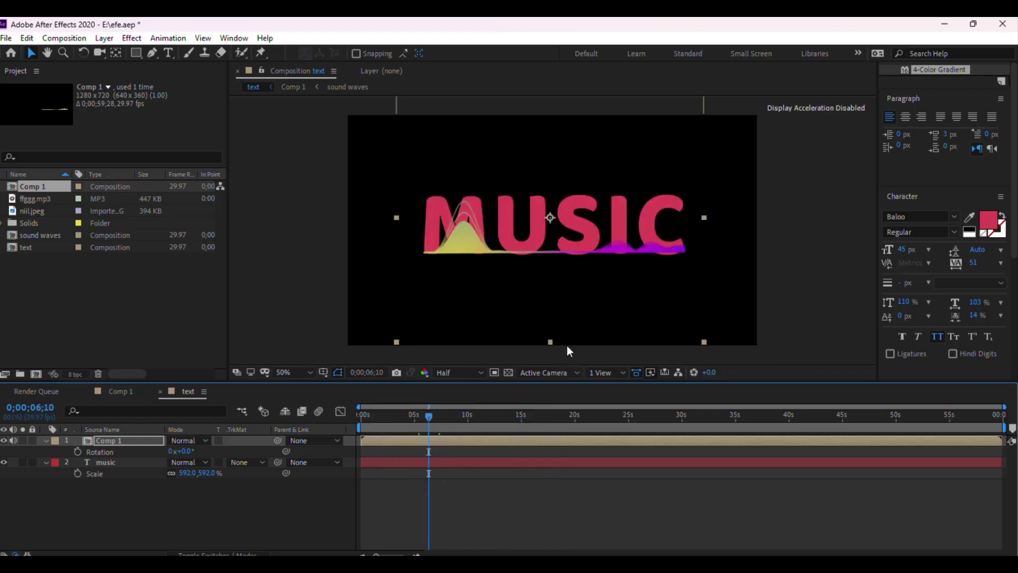
key(Return)
drag(123, 438, 138, 494)
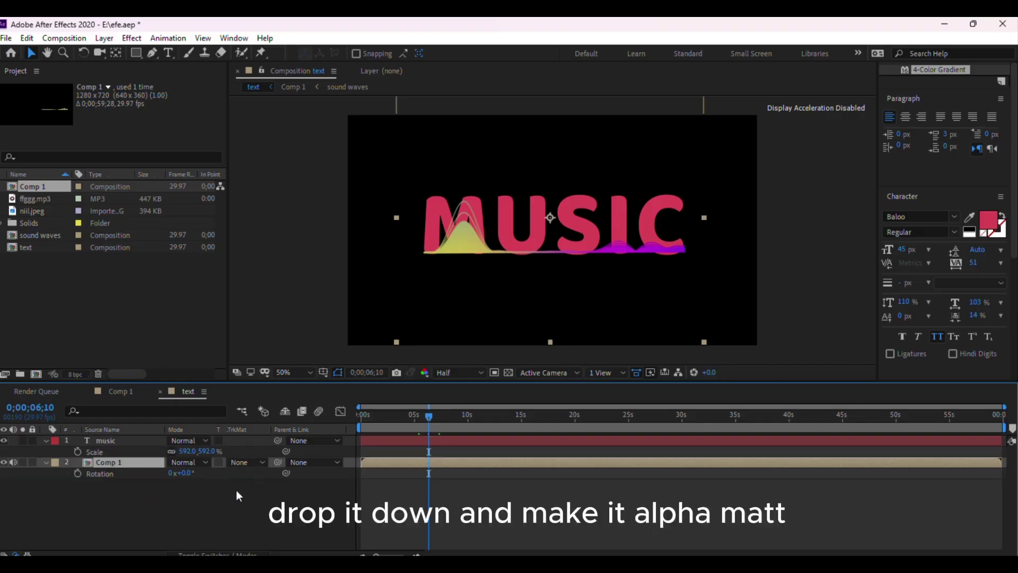
click(242, 460)
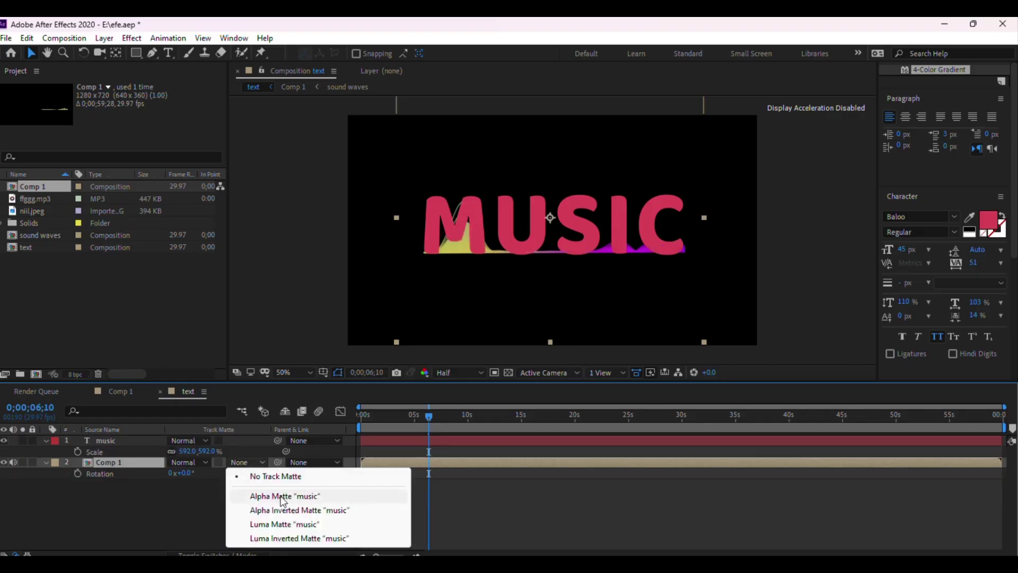
click(282, 496)
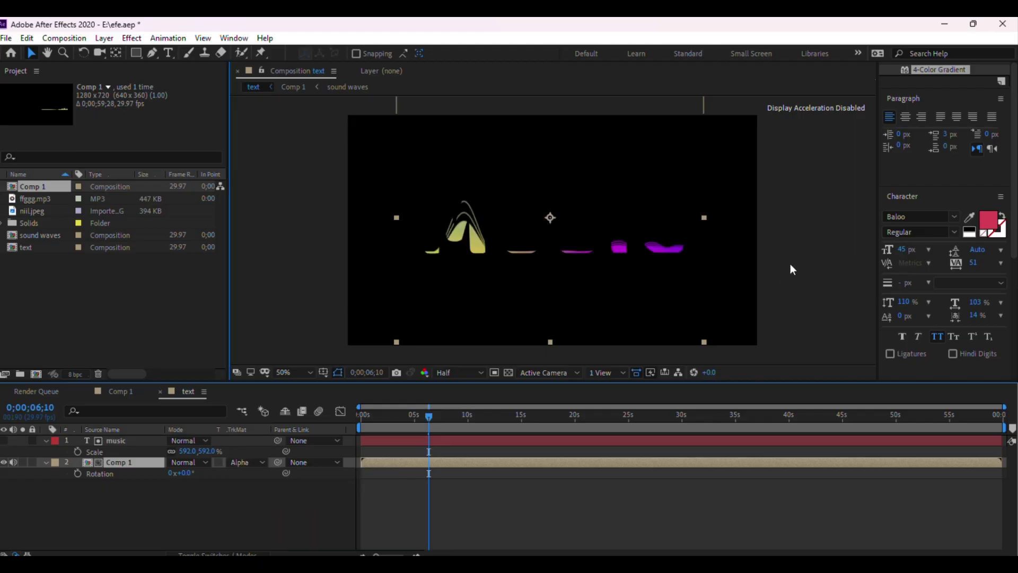
click(598, 295)
drag(422, 421, 494, 416)
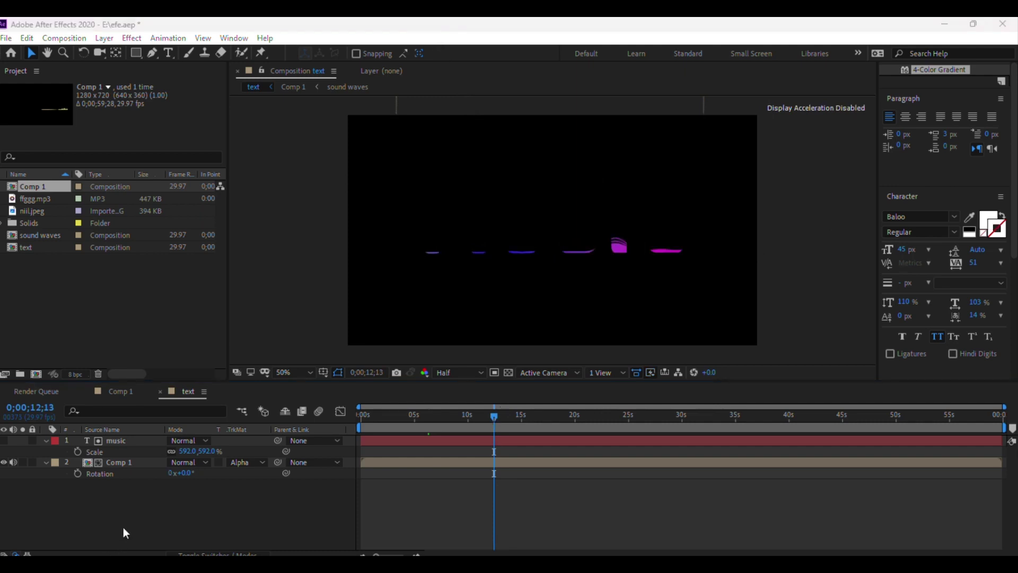
Duplicate the music text layer, make the copy visible, and swap its fill and stroke so only a 1 px outline is drawn.
click(123, 527)
click(125, 439)
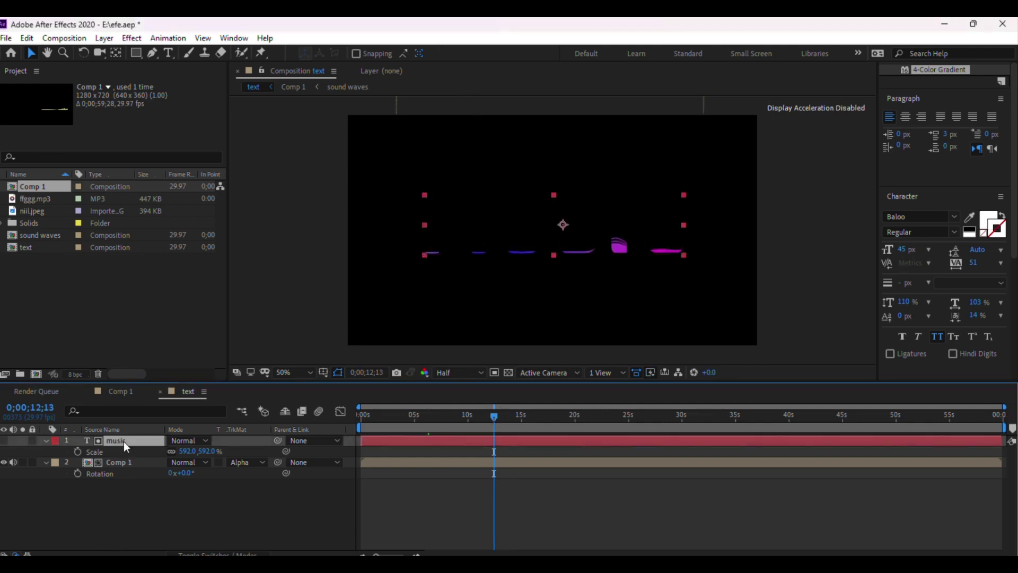
key(ctrl+d)
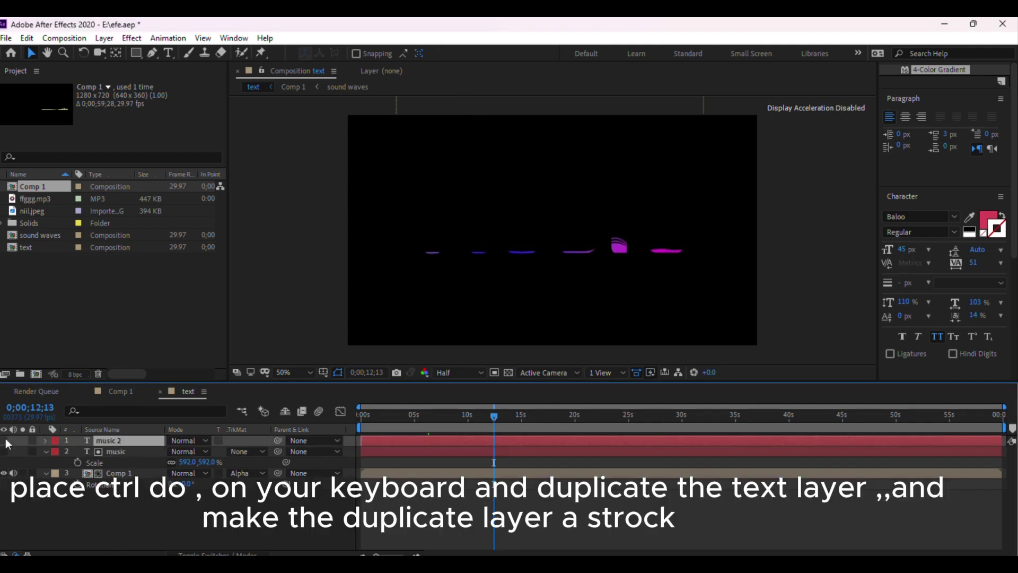
click(4, 439)
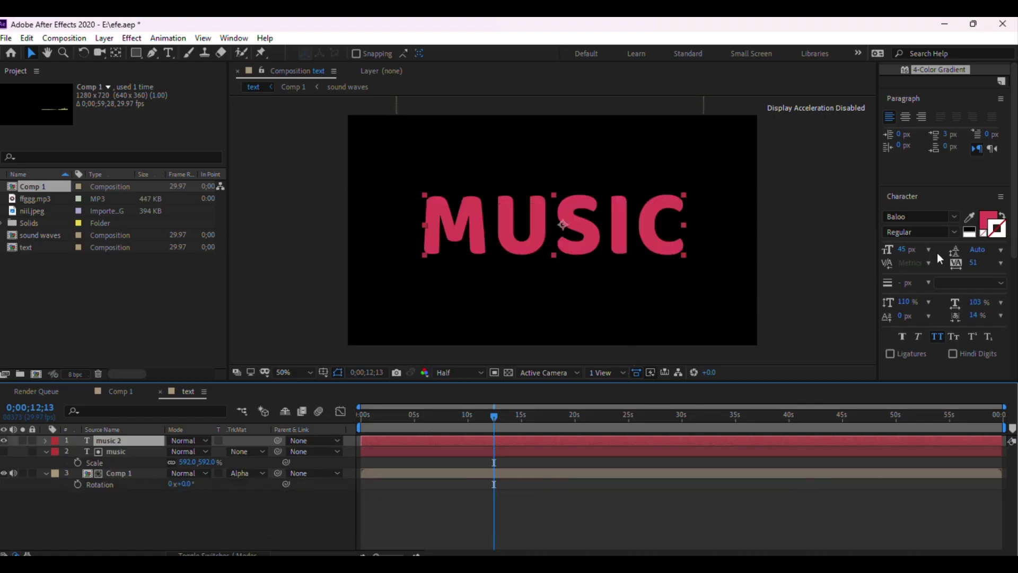
click(984, 223)
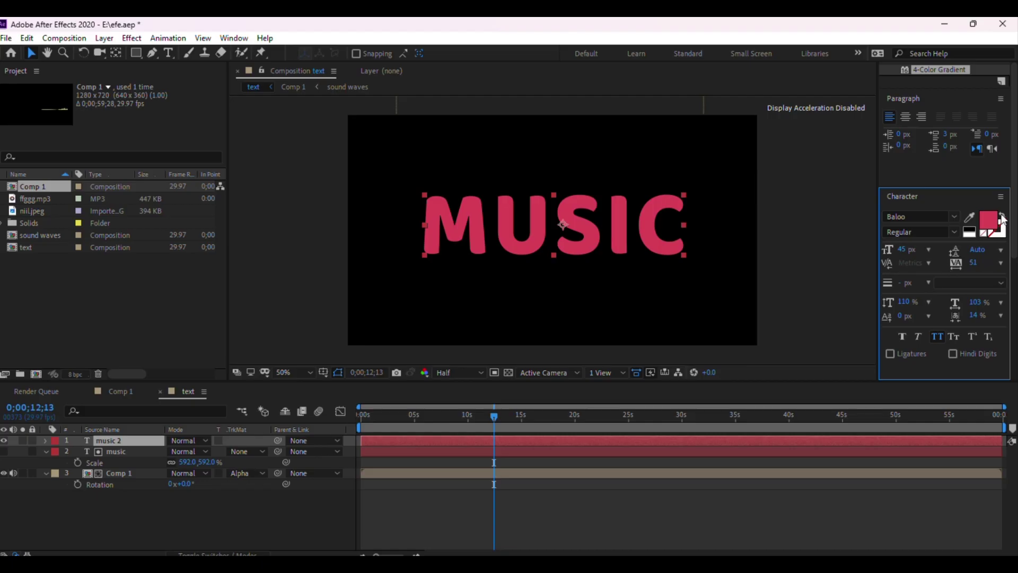
click(1002, 216)
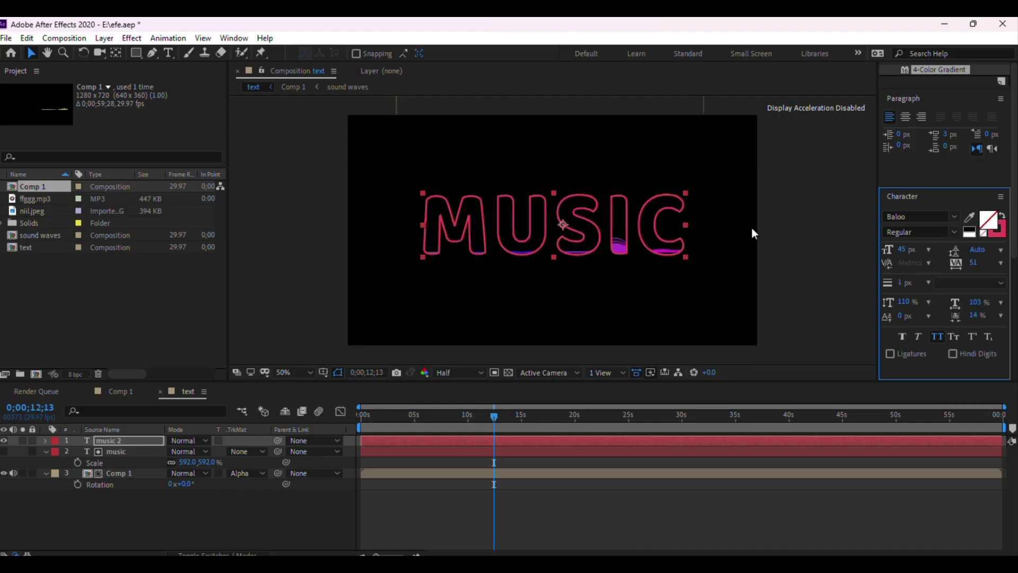
Set the duplicate text's stroke color to the pale pink-white F8E9EB and check the outline at 0;00;22;09.
click(1003, 227)
click(999, 228)
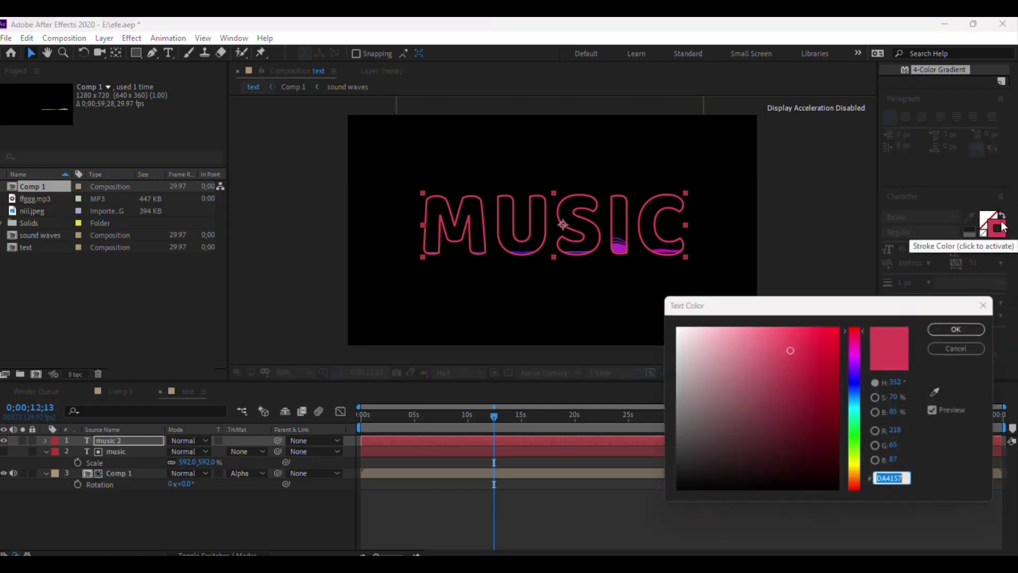
drag(687, 356, 675, 327)
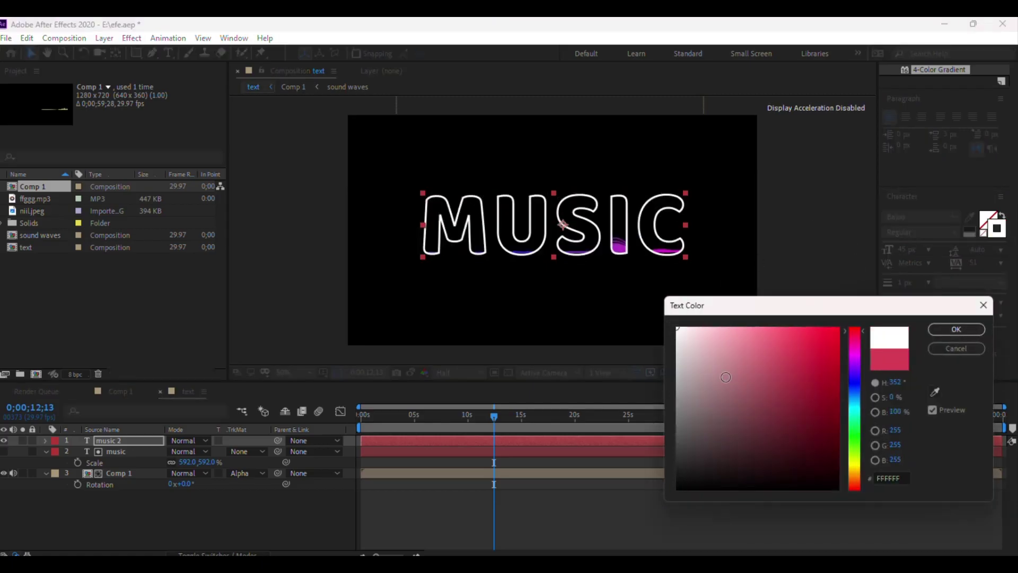
mouse_move(695, 355)
mouse_down()
mouse_move(702, 341)
mouse_move(716, 350)
mouse_move(684, 331)
mouse_up()
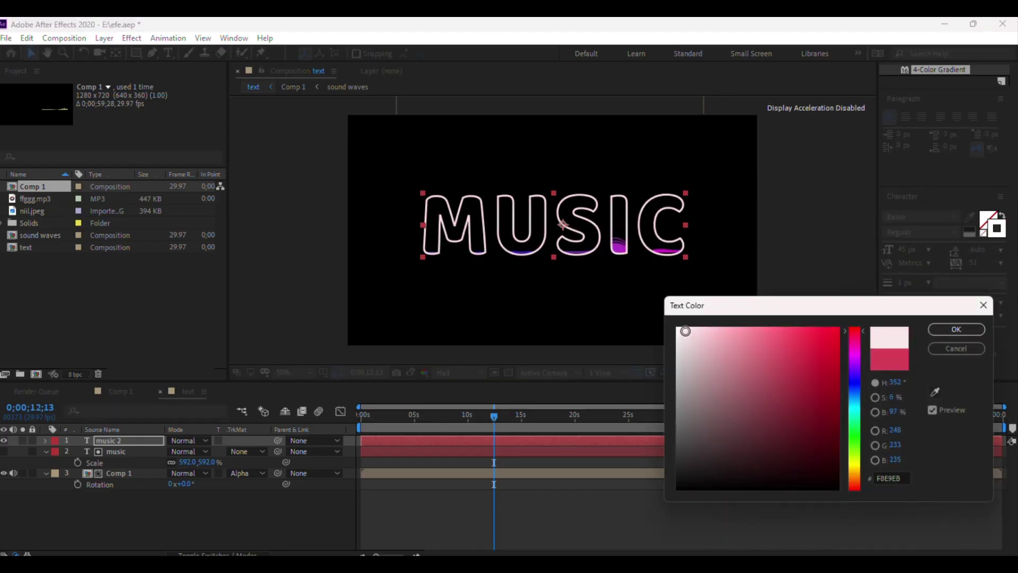
click(957, 330)
click(790, 286)
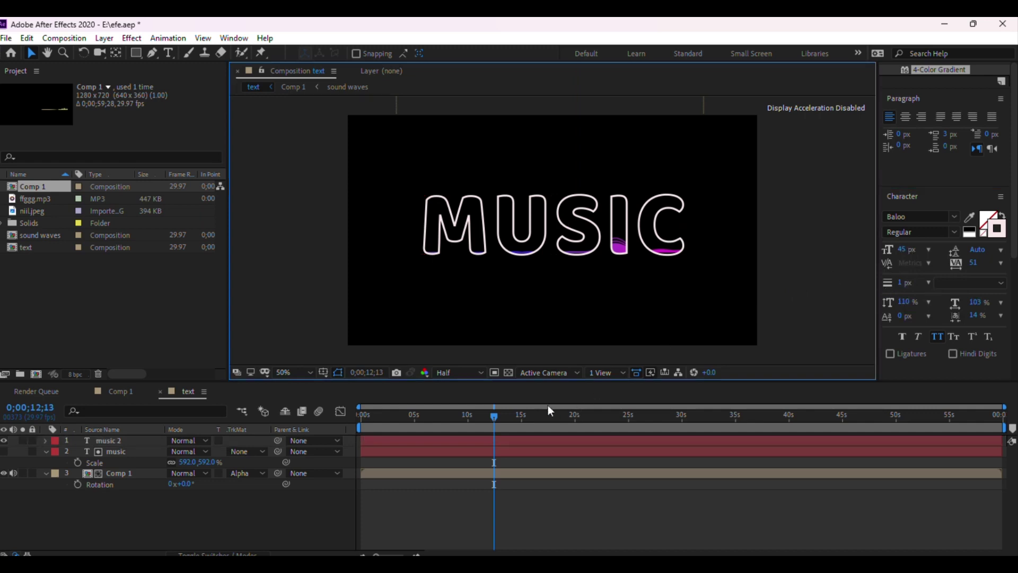
drag(495, 416, 599, 416)
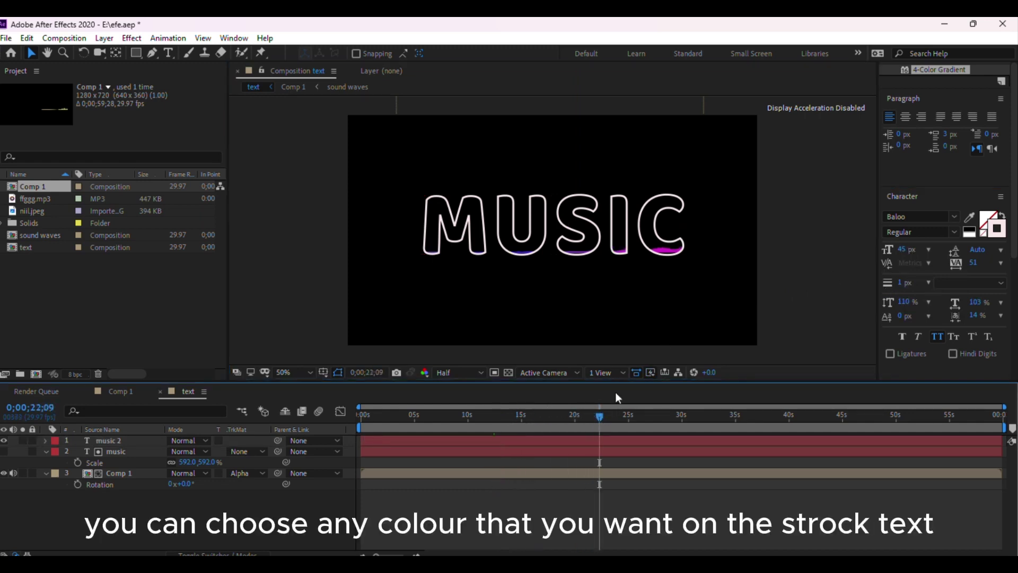
Pre-compose all three layers of the text composition into a new composition named m.
click(788, 210)
drag(137, 539, 93, 419)
right_click(126, 450)
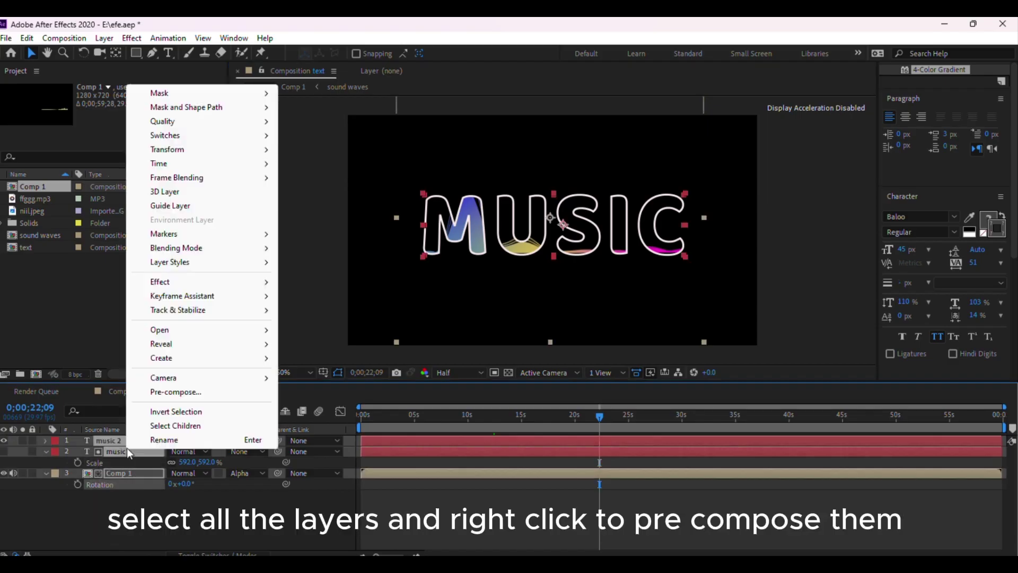
click(175, 393)
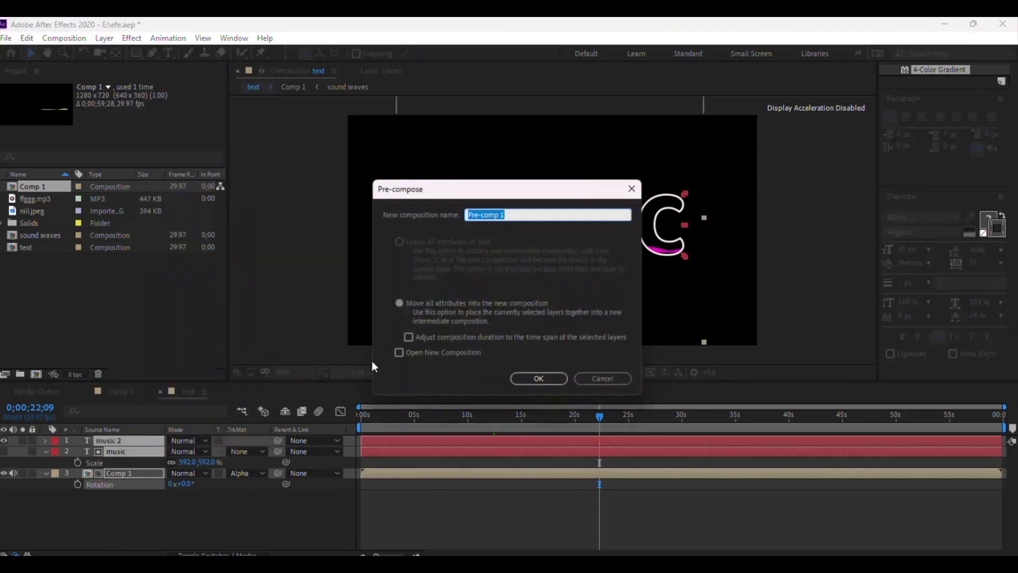
text(m)
click(538, 378)
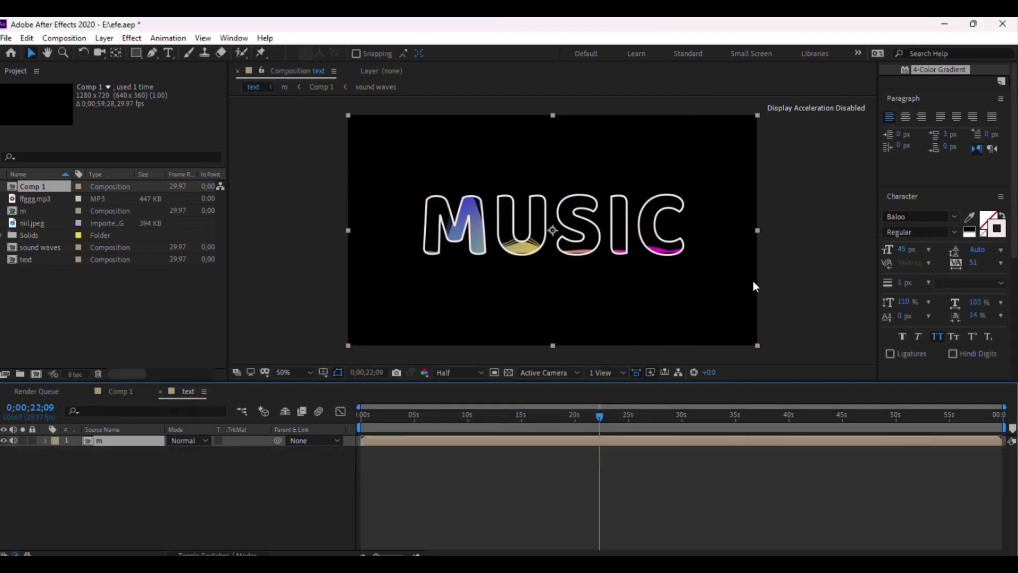
click(805, 247)
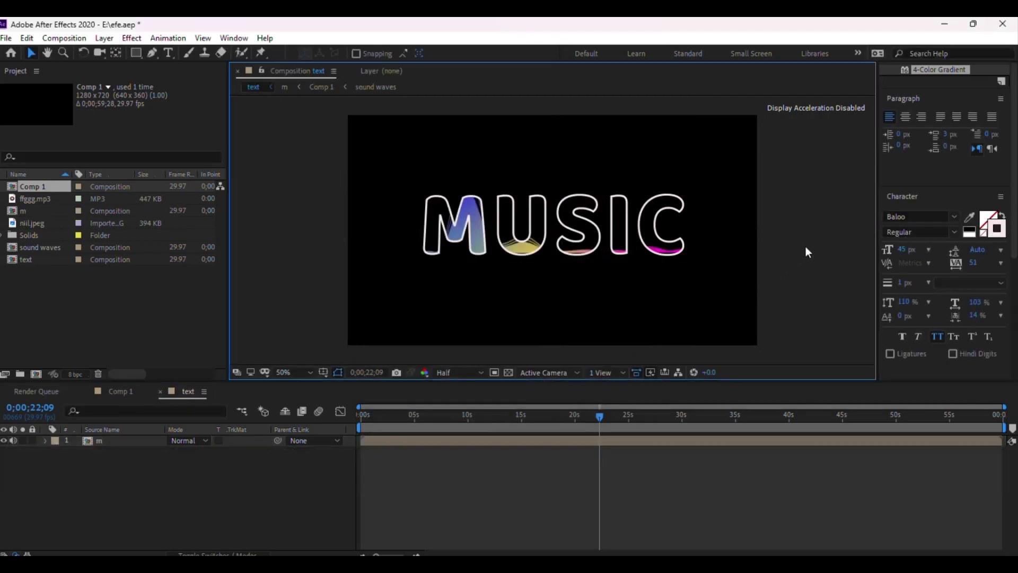
Go to 0;00;14;25, find the wiggle presets and apply Wiggle - position to the m layer.
click(210, 518)
drag(596, 415, 517, 419)
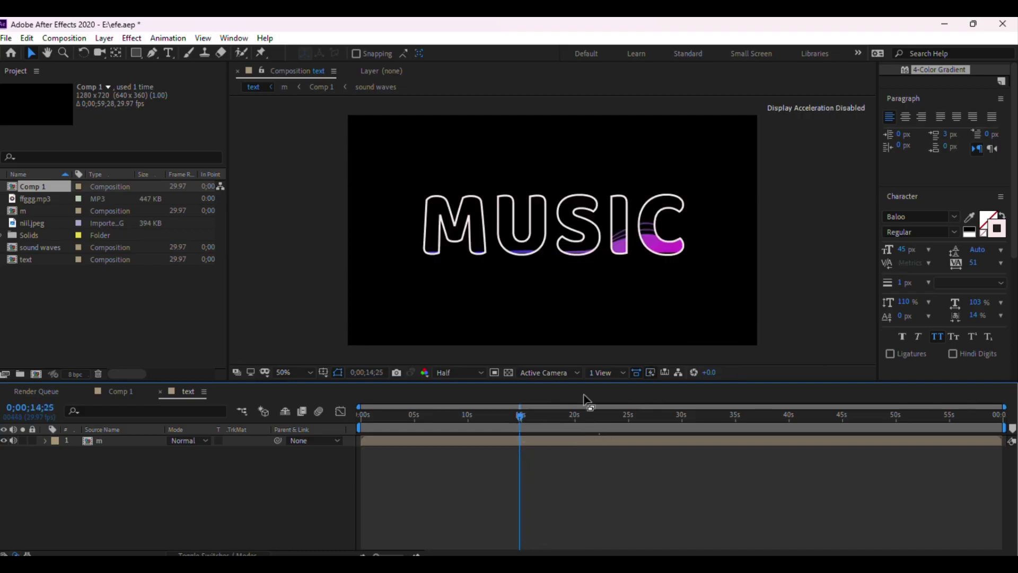
scroll(939, 111, up, 5)
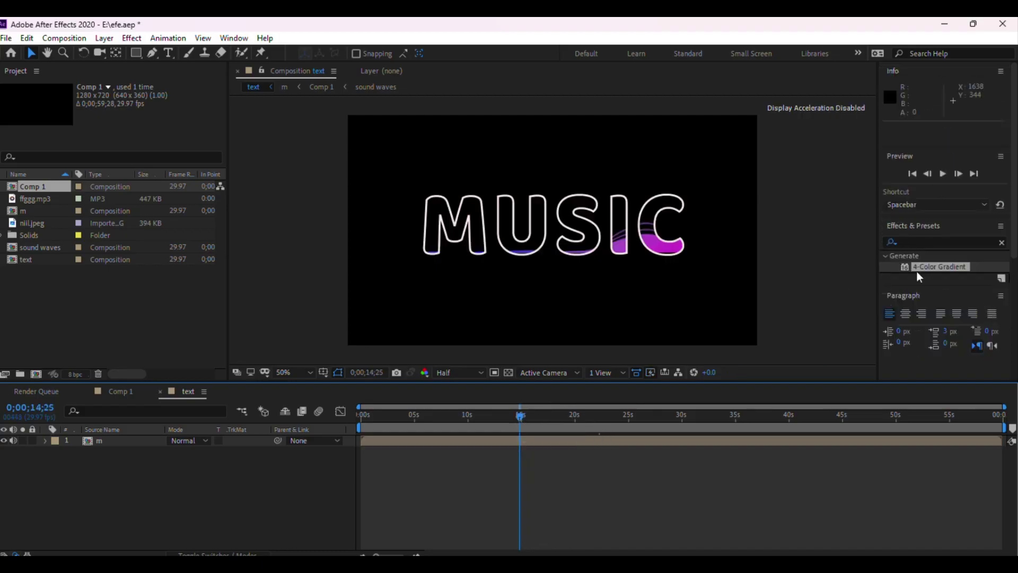
click(913, 240)
text(wigg)
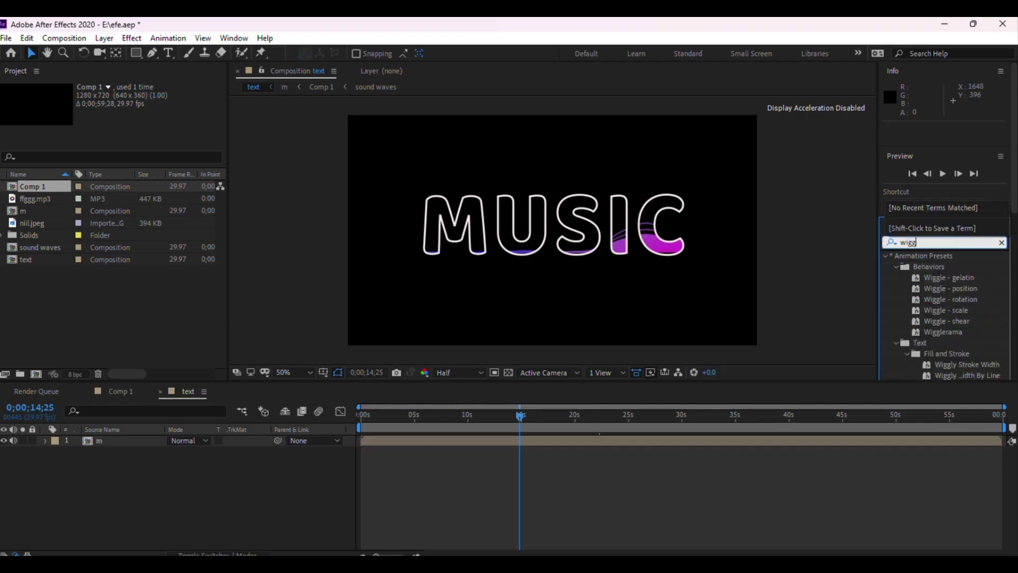
text(le)
click(965, 288)
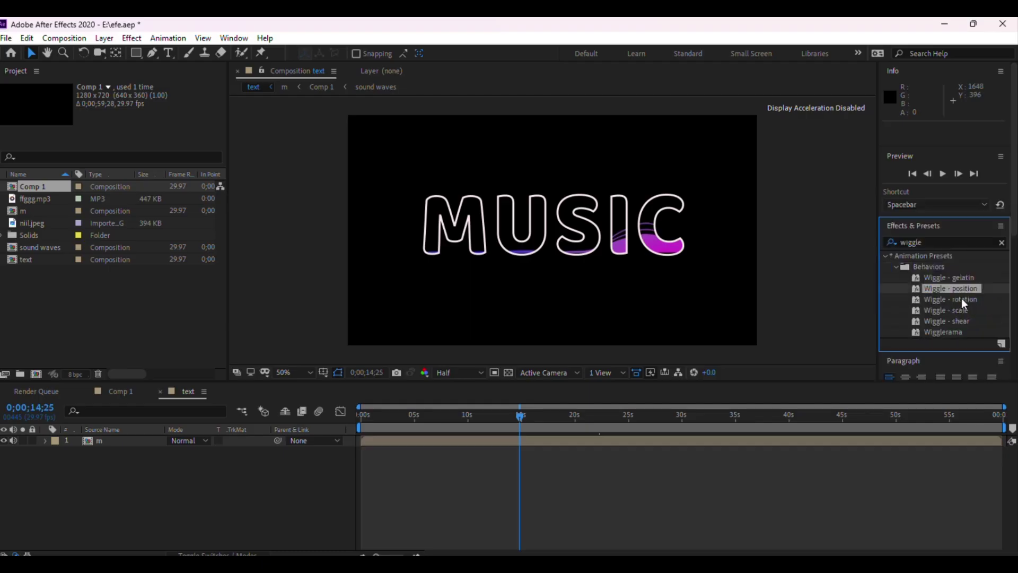
drag(965, 286, 558, 445)
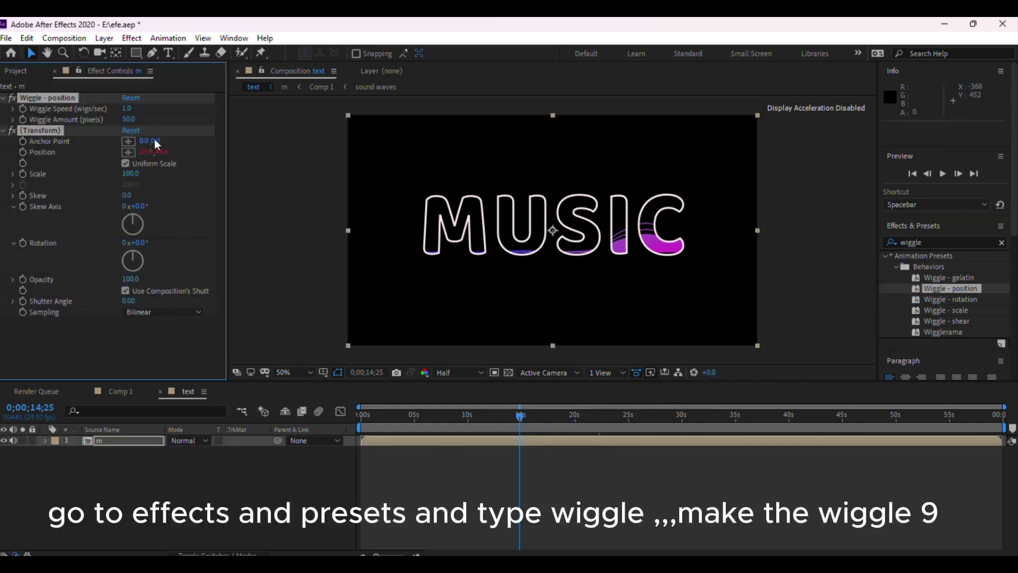
Set the m layer's Wiggle Amount to 9 pixels.
click(131, 120)
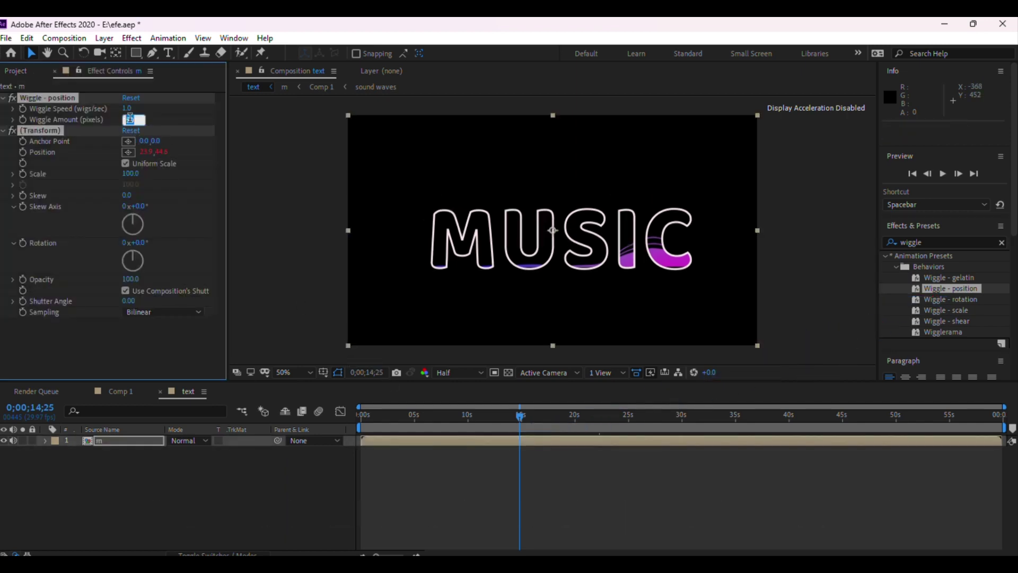
text(9)
click(149, 355)
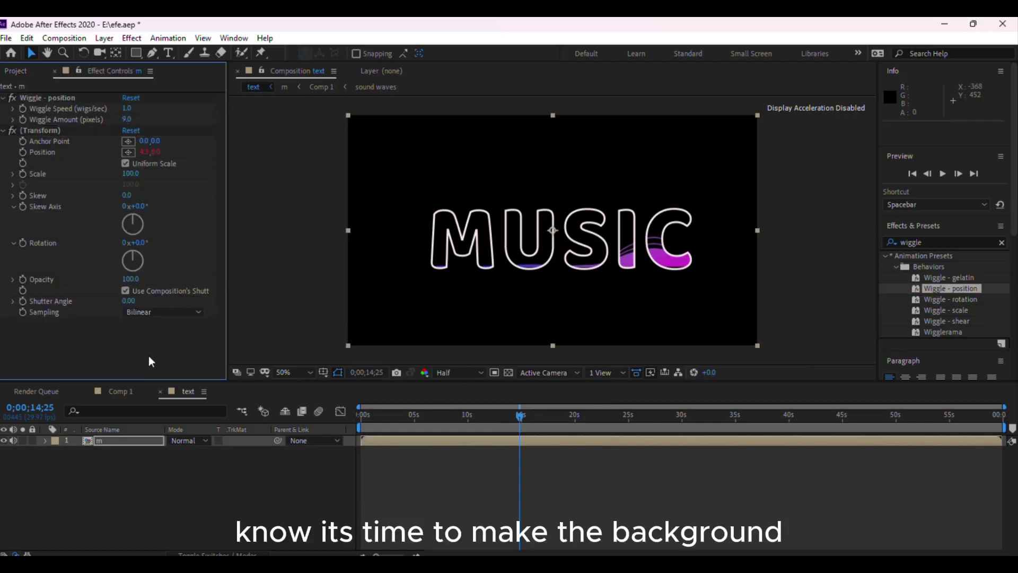
click(815, 298)
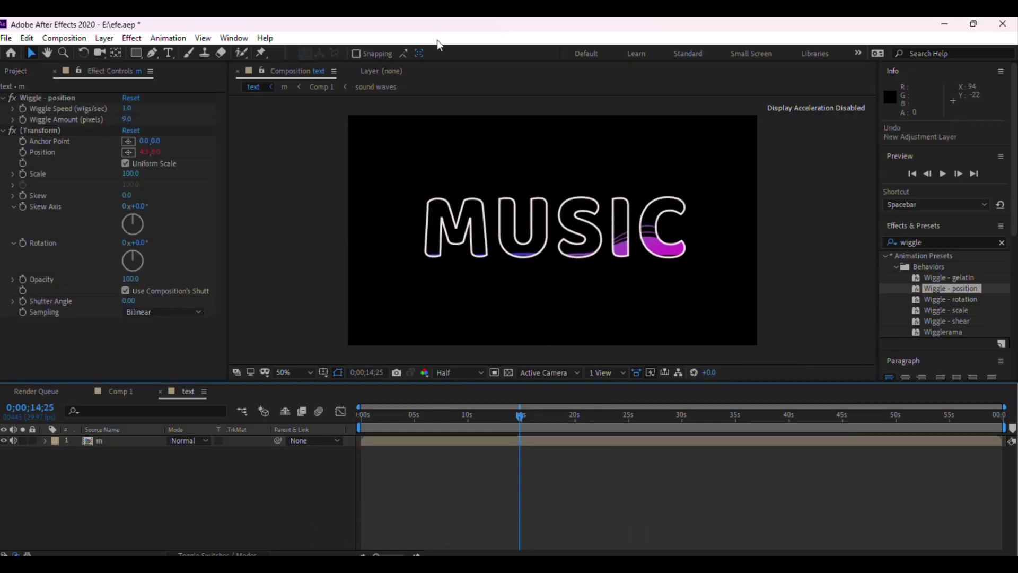
Add a new dark blue solid layer at composition size to the text composition.
key(ctrl+n)
right_click(191, 508)
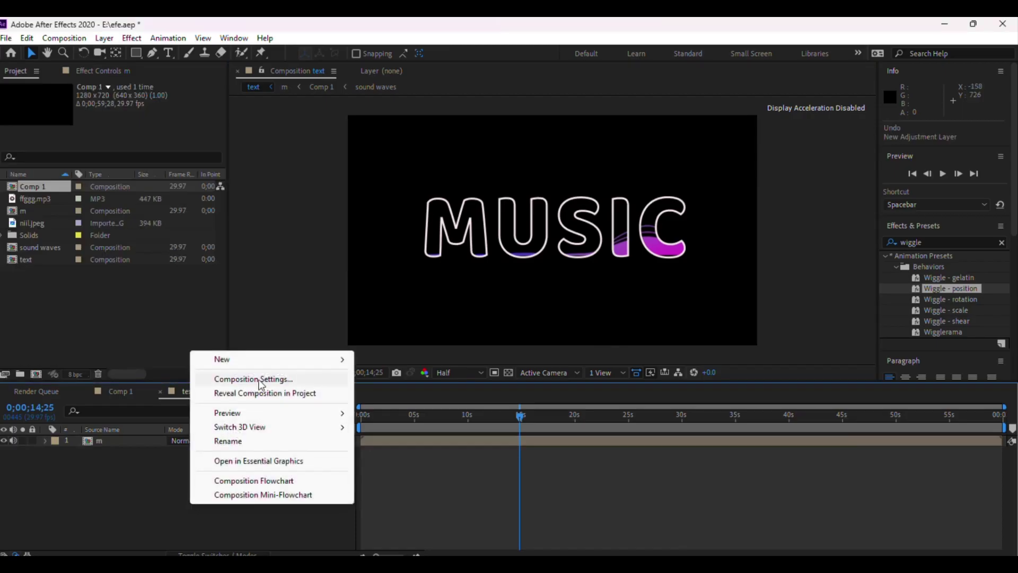
mouse_move(257, 358)
click(390, 393)
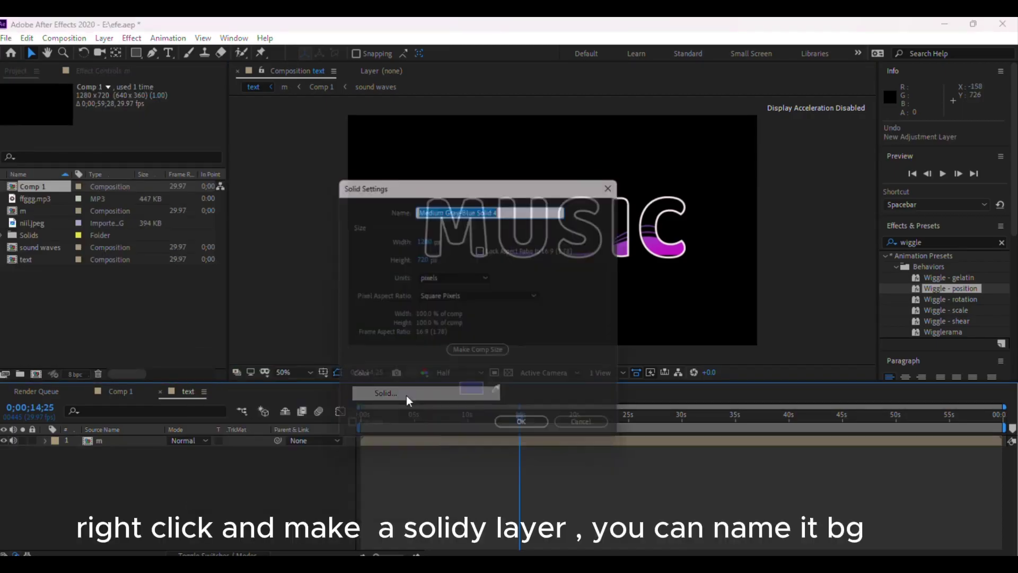
click(515, 434)
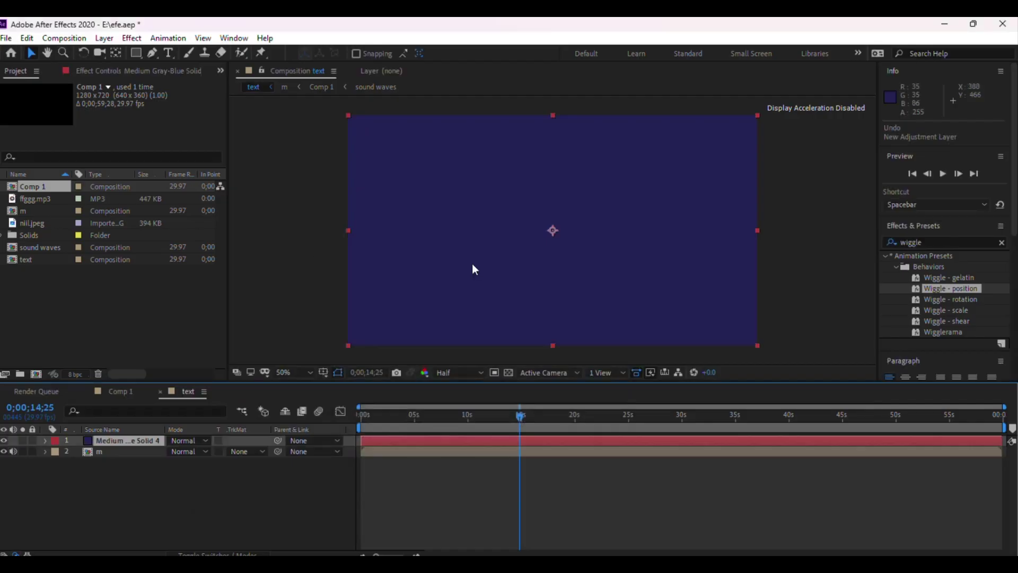
Search the effects for grad and apply Gradient Ramp to the new blue solid.
click(942, 242)
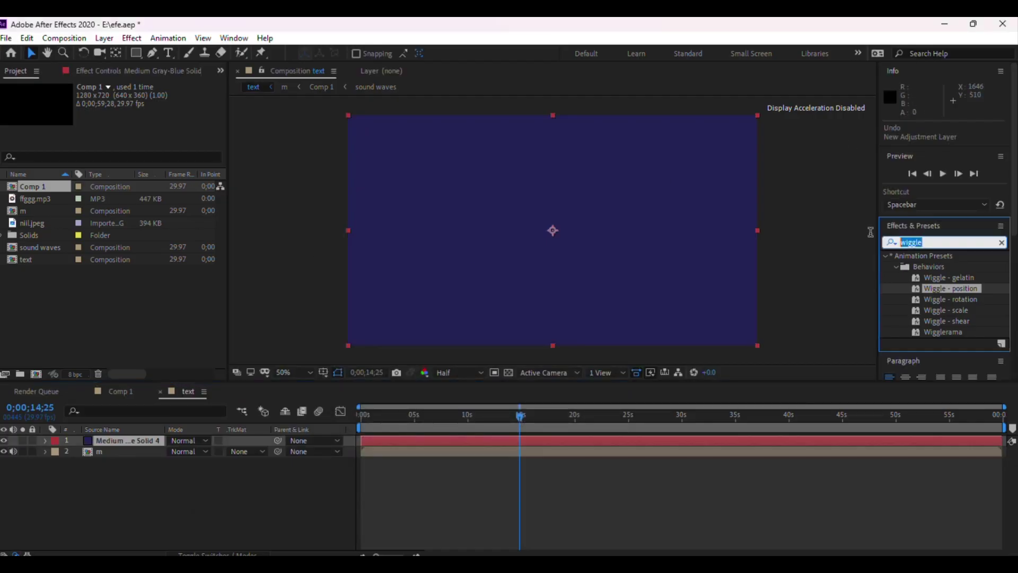
text(gra)
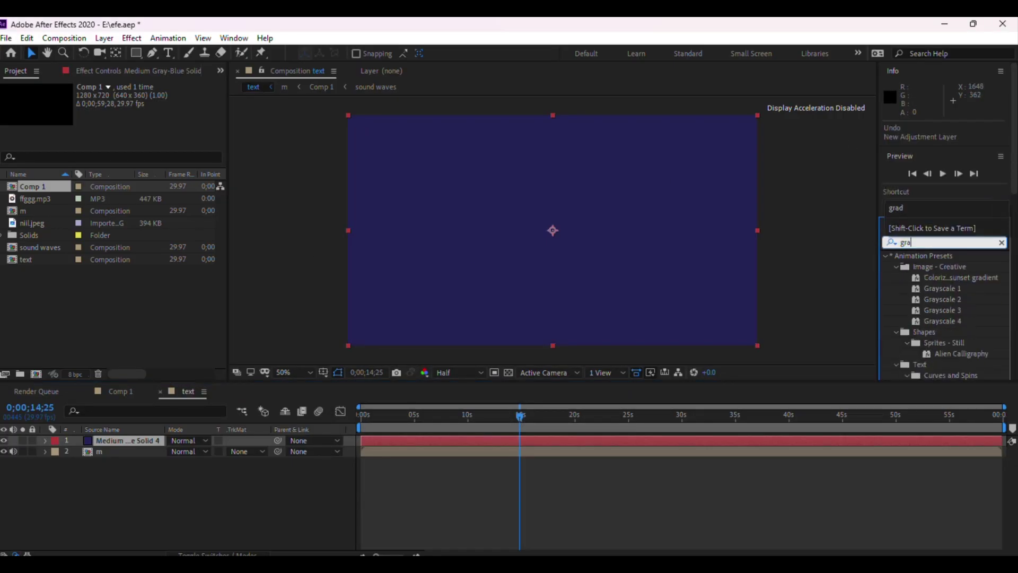
text(d)
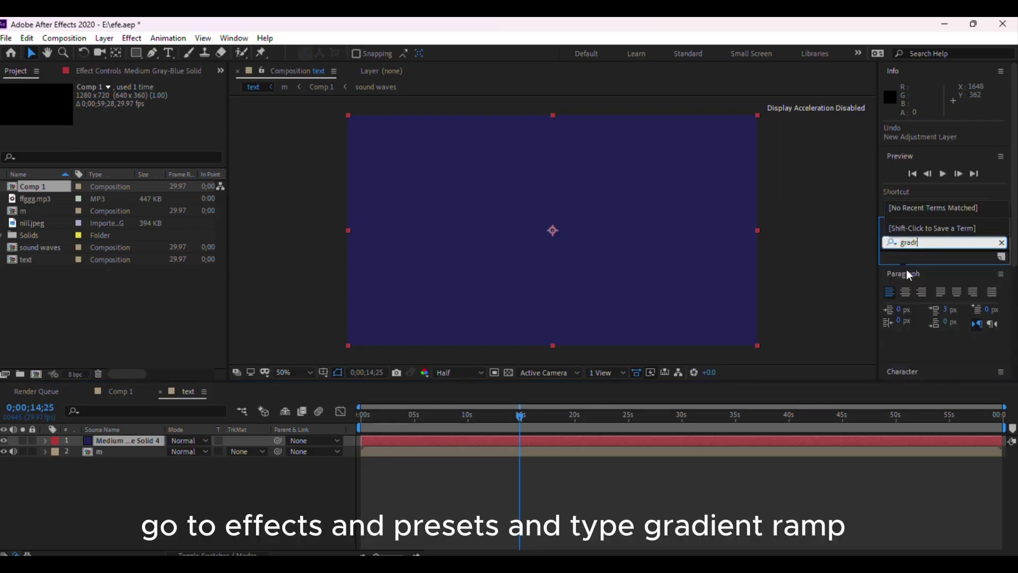
click(942, 343)
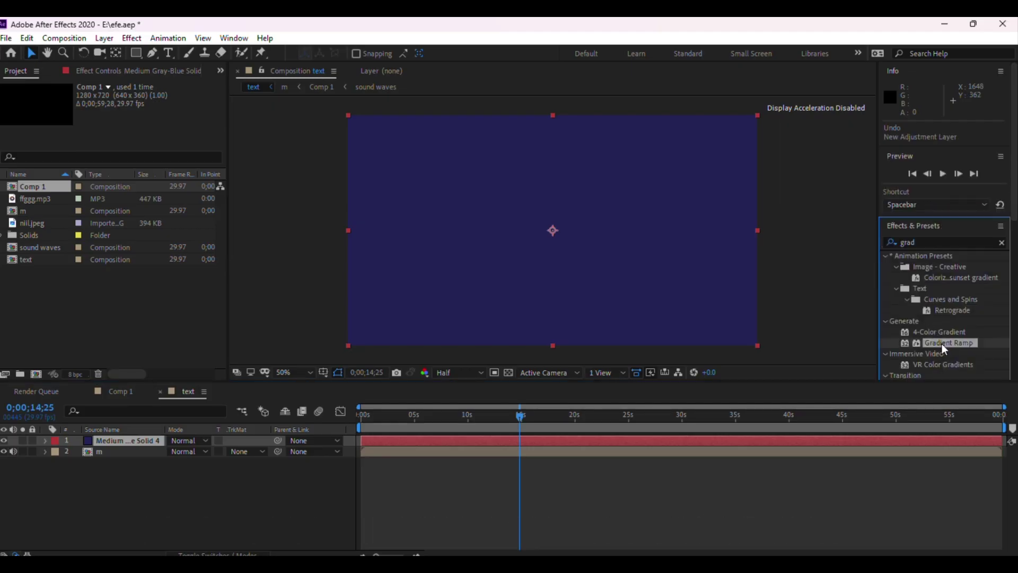
drag(943, 343, 602, 448)
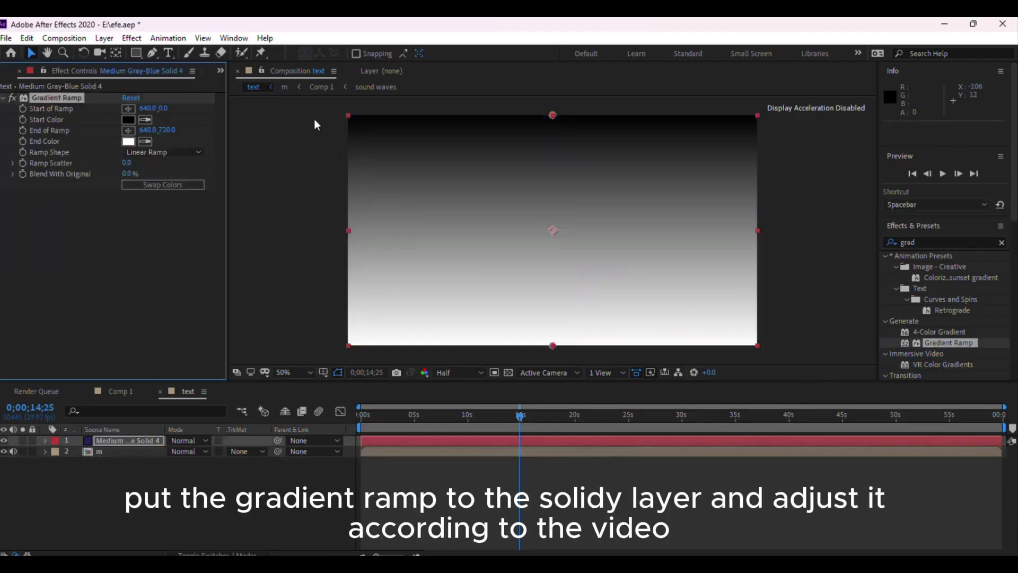
Make the ramp a Radial Ramp, swap its colors, and move its start to about 628, 288 and its end to about 666, 888.
click(160, 153)
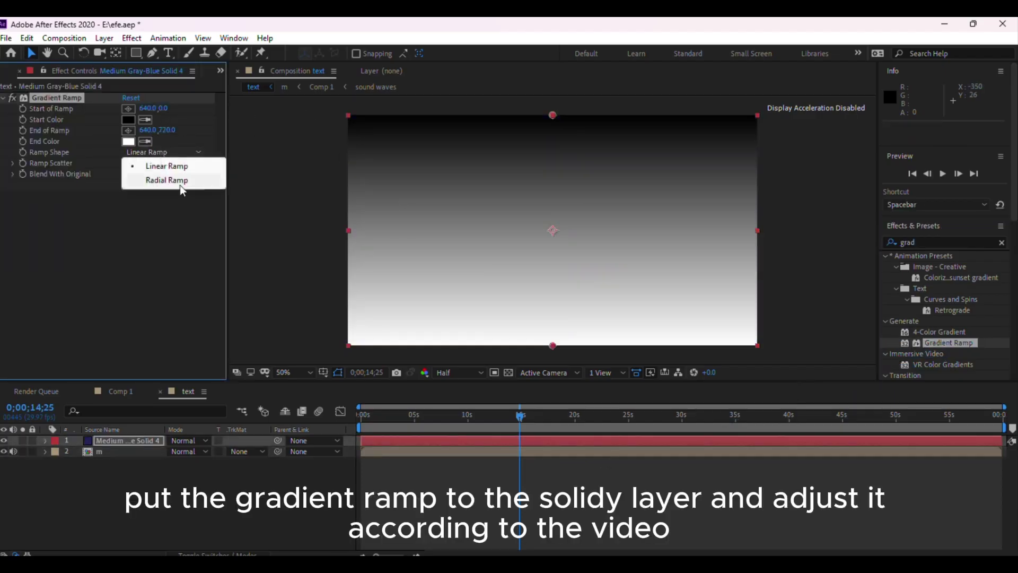
click(180, 184)
click(163, 185)
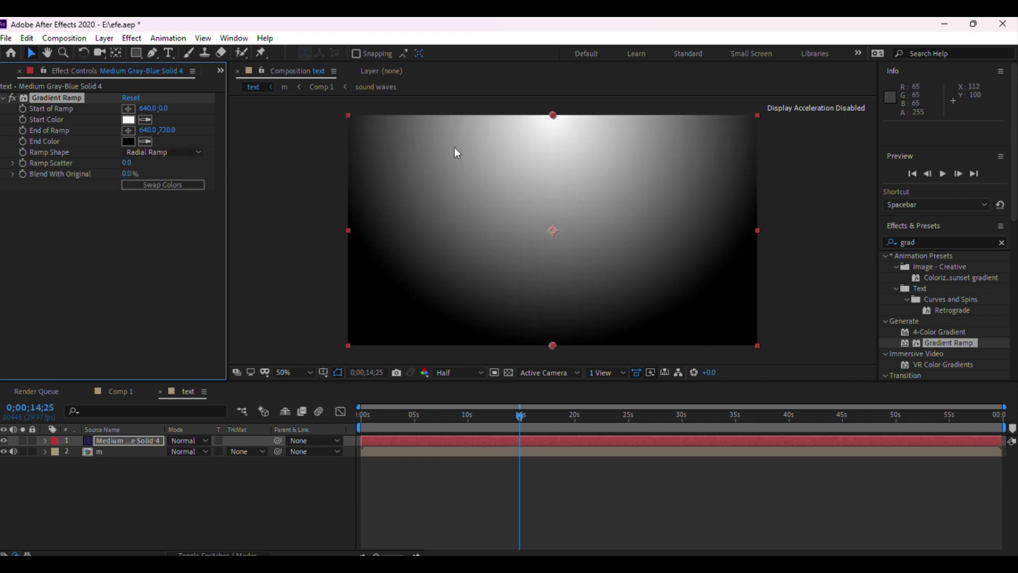
drag(553, 114, 550, 208)
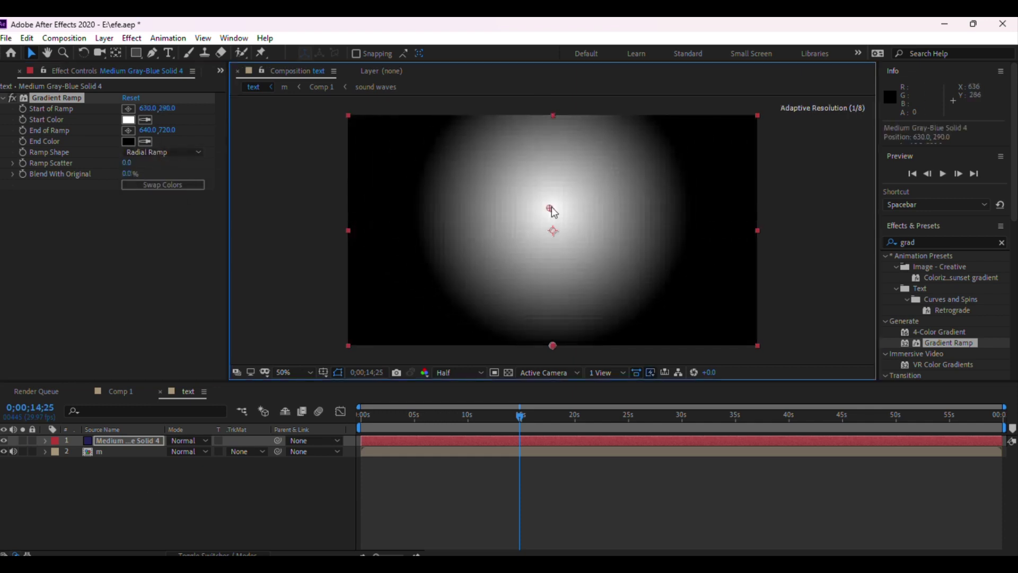
drag(552, 345, 561, 399)
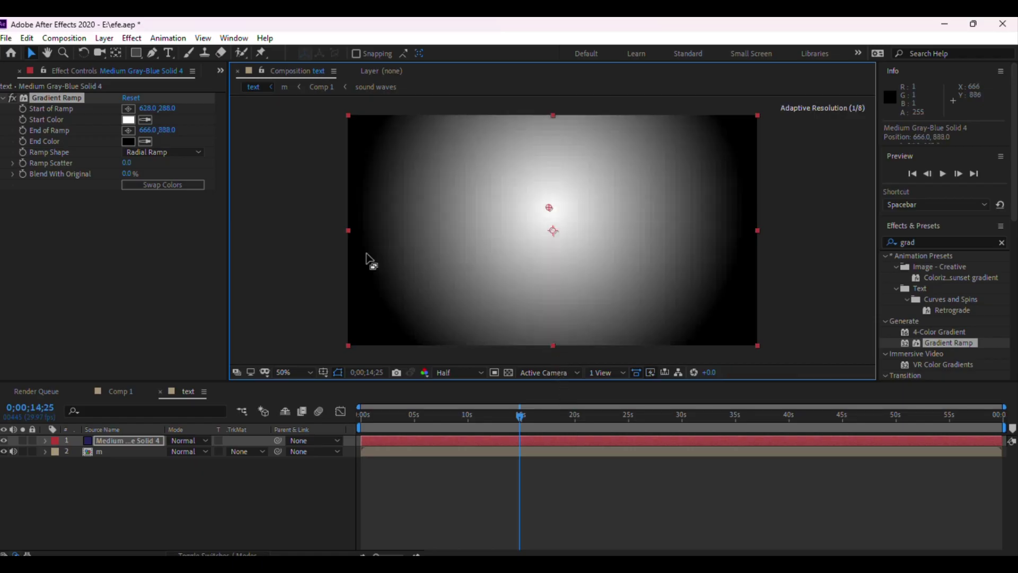
Set the Gradient Ramp's start color to the dark blue 0A0863.
click(128, 120)
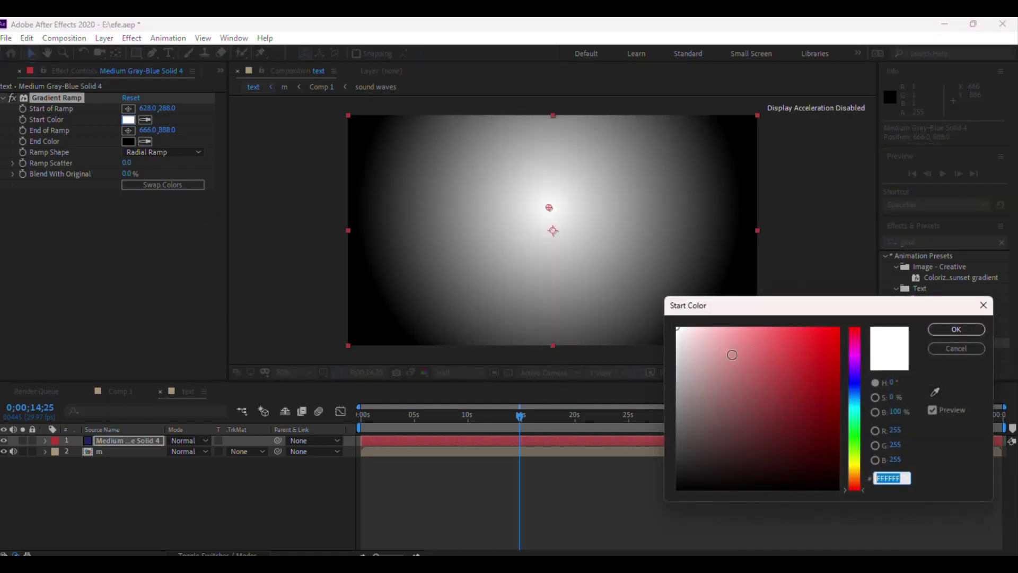
click(855, 382)
click(819, 354)
drag(819, 354, 826, 427)
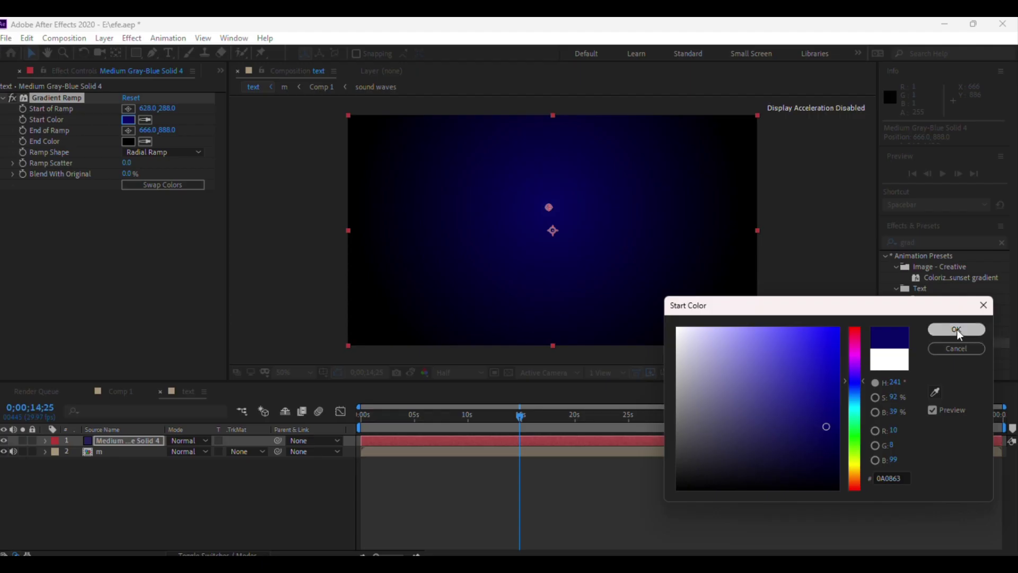
click(956, 329)
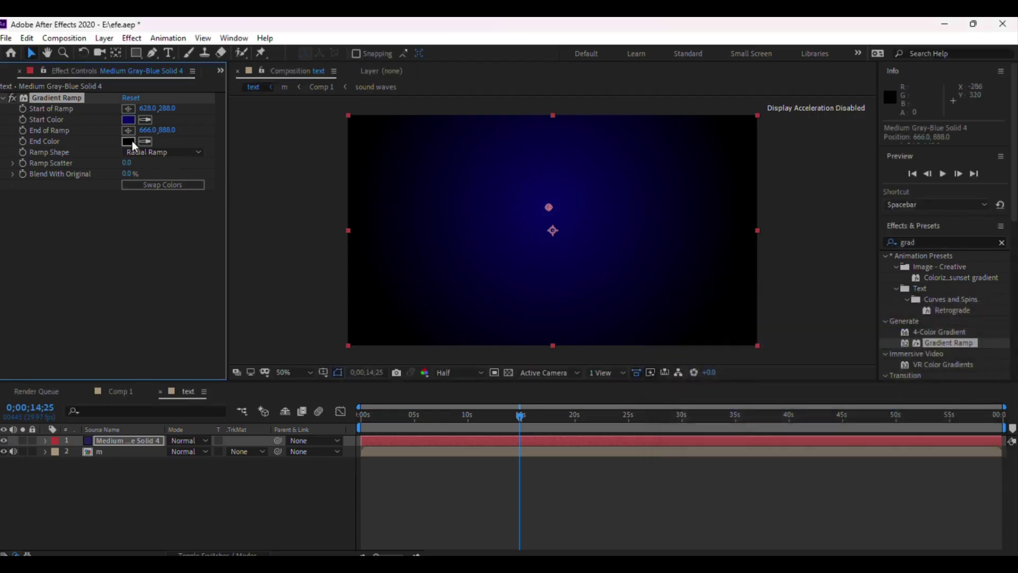
Sample the ramp's blue from the composition for its end color and darken it to 000013.
click(132, 141)
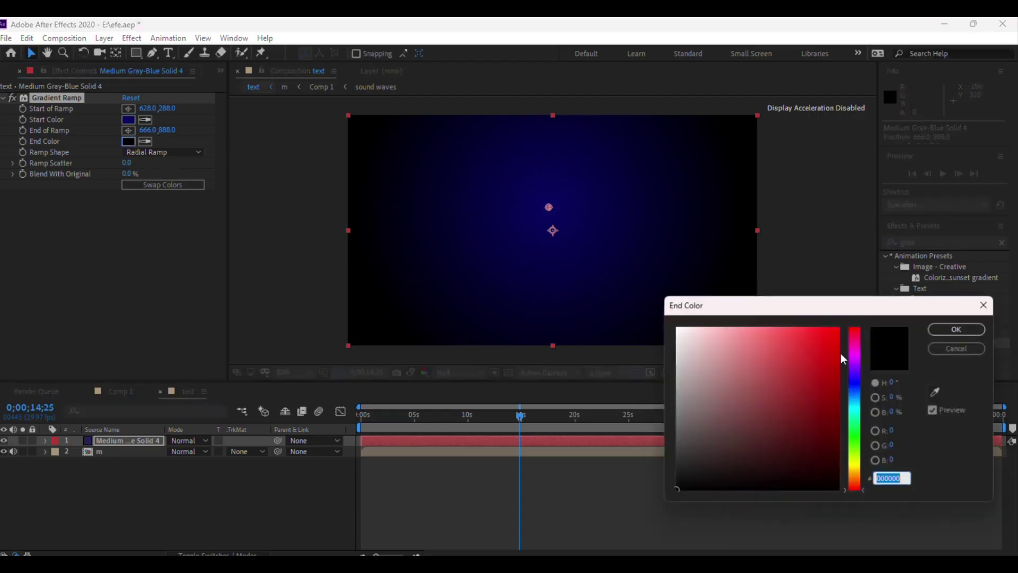
click(935, 392)
click(667, 279)
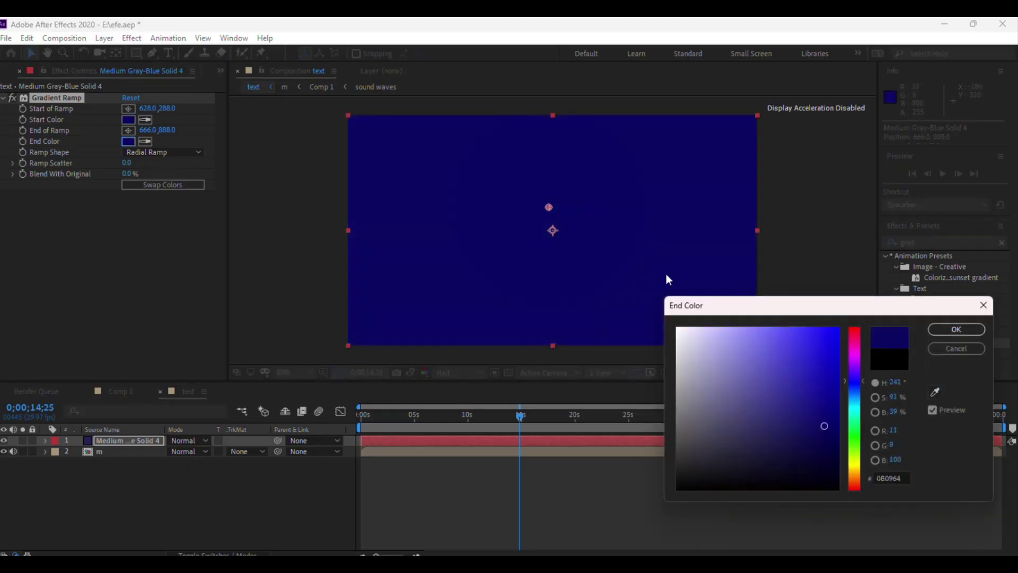
click(830, 444)
drag(831, 444, 839, 476)
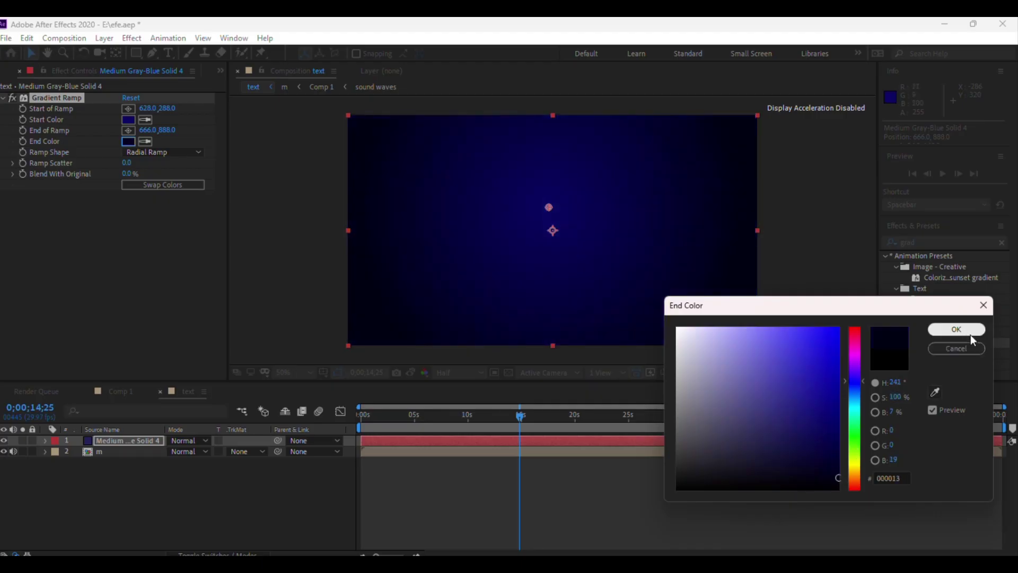
click(957, 329)
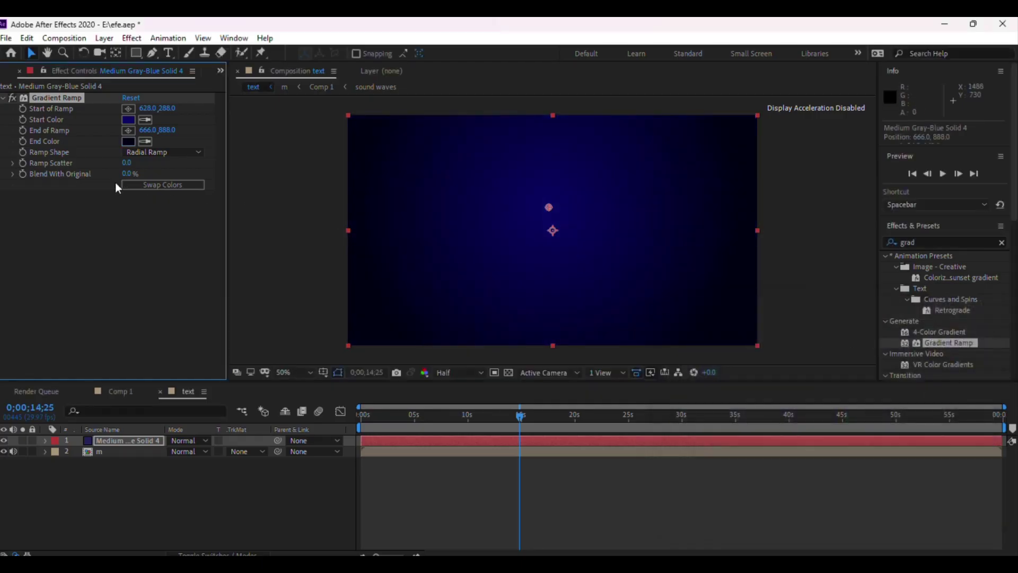
Darken the Gradient Ramp's start color slightly to 080658.
click(132, 121)
drag(833, 453, 830, 433)
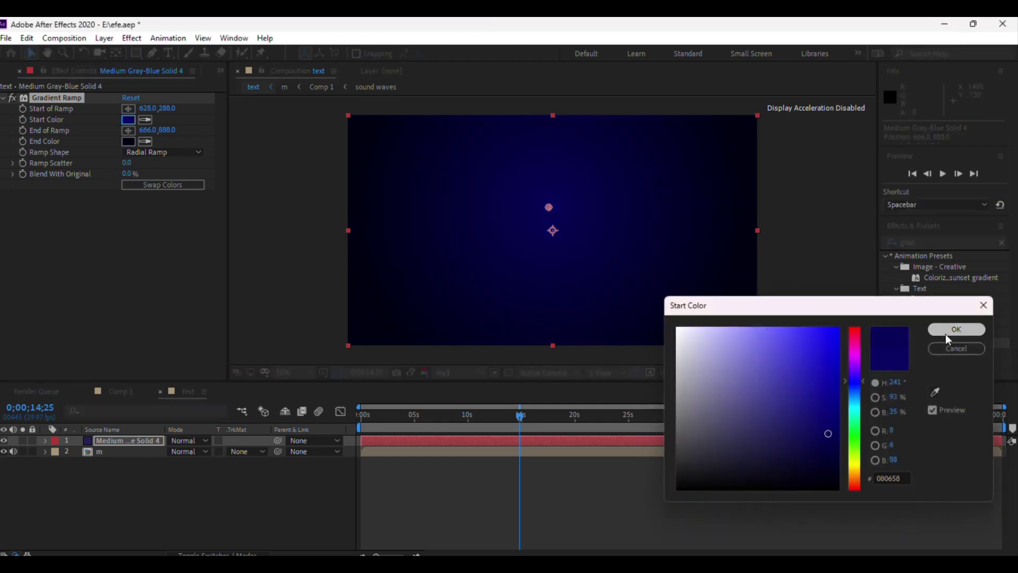
click(946, 333)
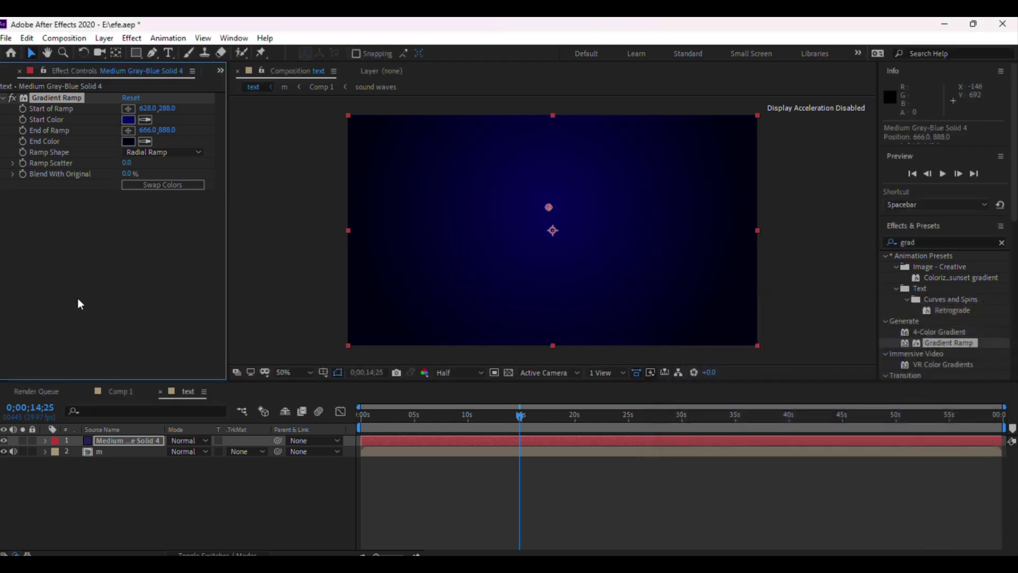
Place the niil.jpeg image from the project into the text composition above the gradient solid.
click(21, 70)
click(32, 198)
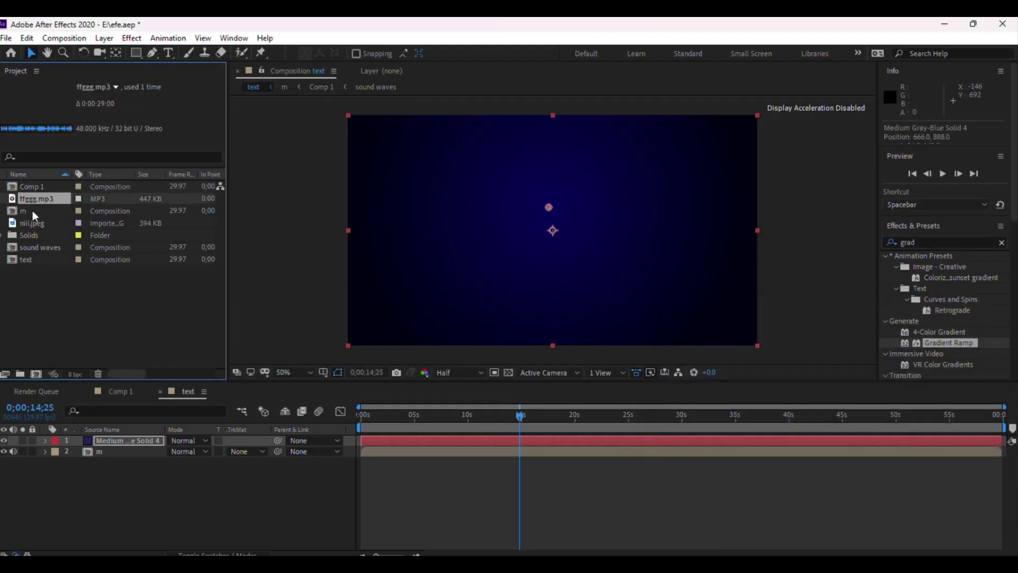
click(31, 224)
drag(34, 224, 538, 229)
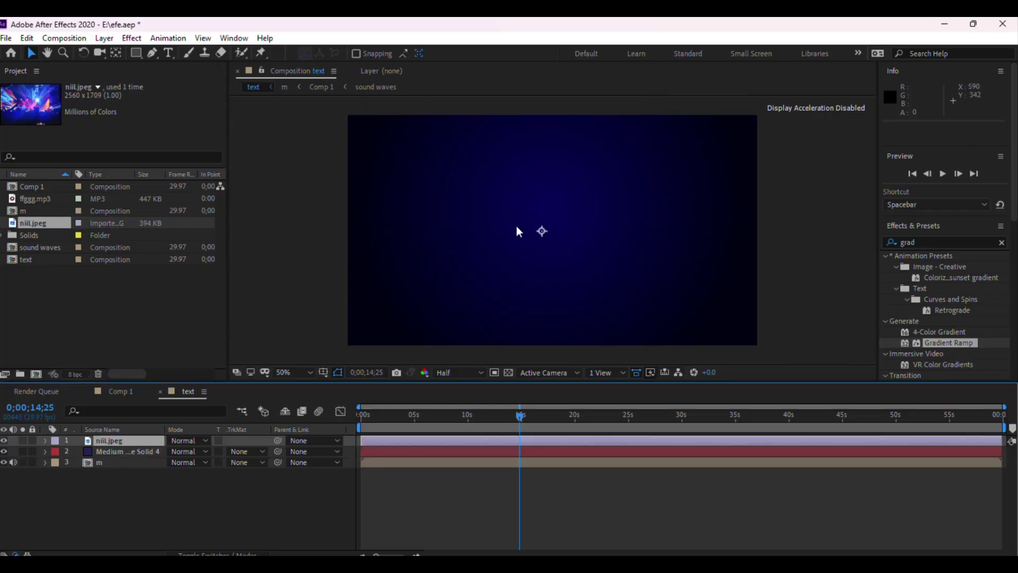
Scale the niil.jpeg layer to about 52.0, 43.7% and position it at about 644, 364 so it covers the frame.
key(s)
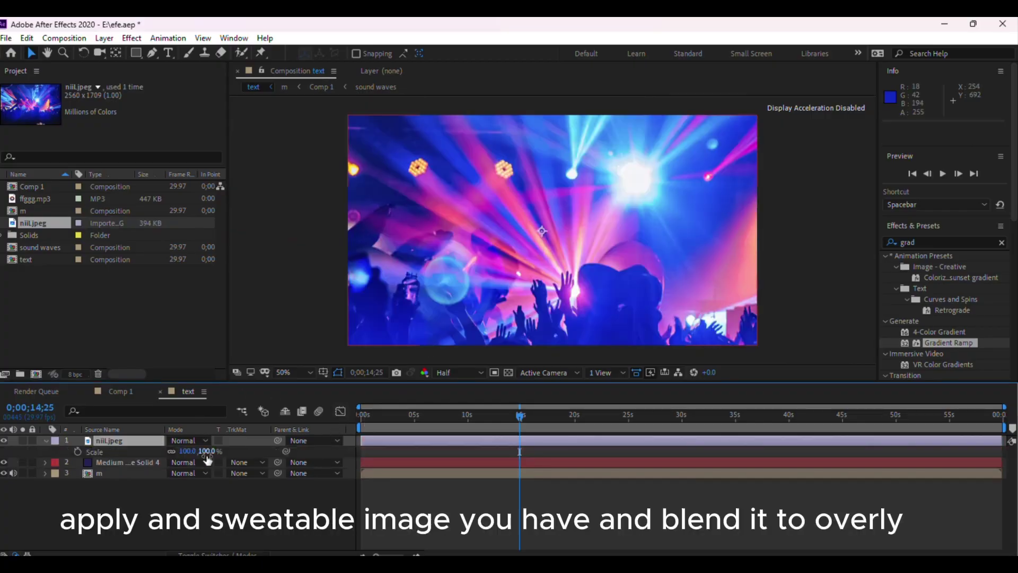
drag(210, 450, 186, 460)
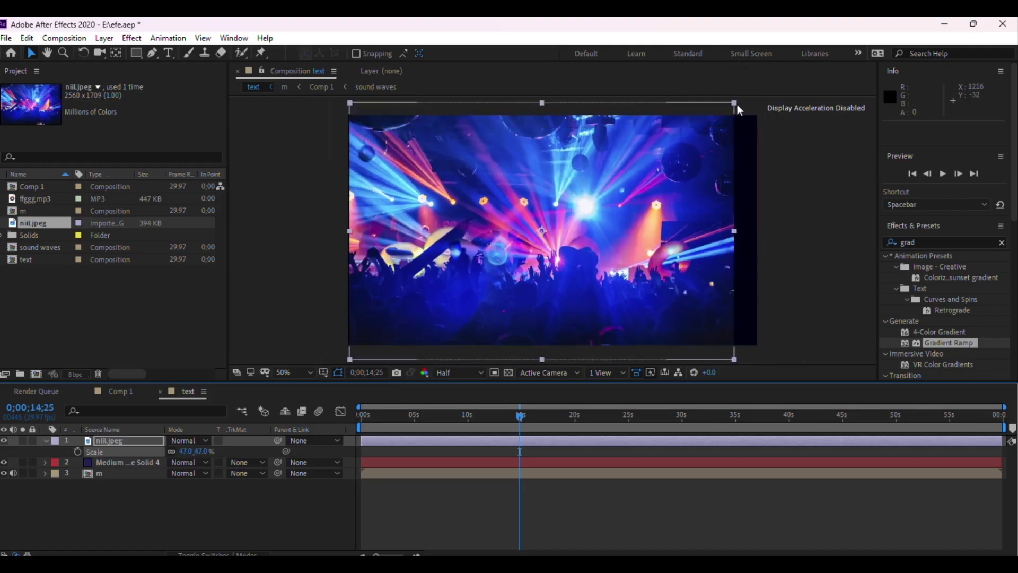
drag(734, 102, 761, 110)
drag(571, 189, 583, 190)
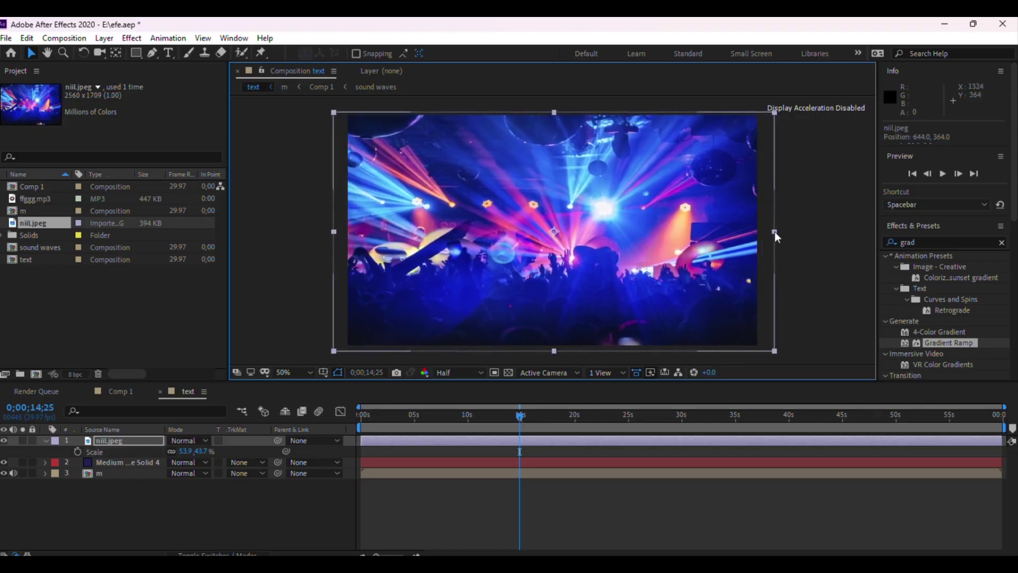
drag(774, 232, 767, 232)
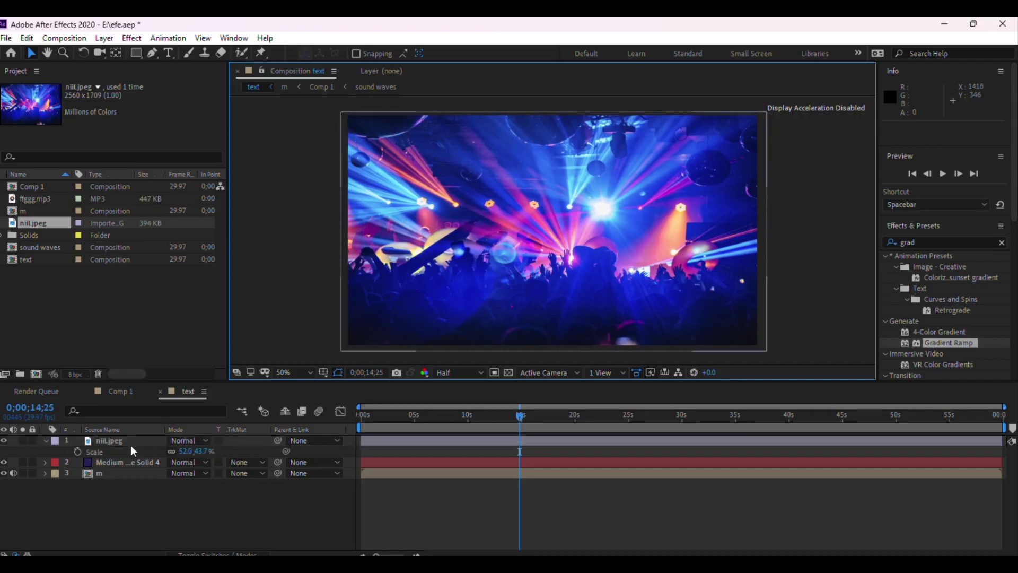
Set the niil.jpeg layer's blending mode to Overlay.
click(167, 443)
click(195, 439)
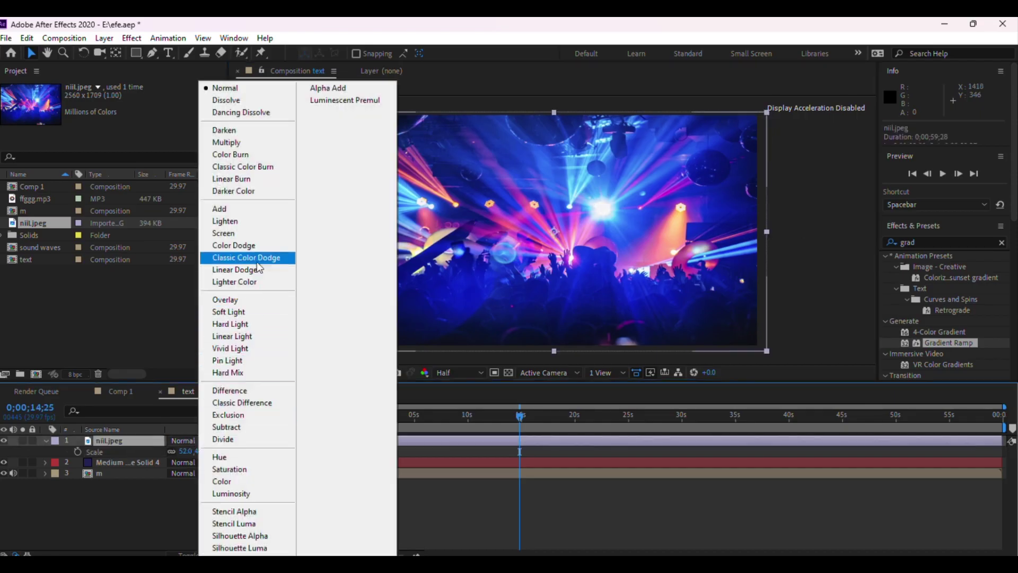
click(226, 300)
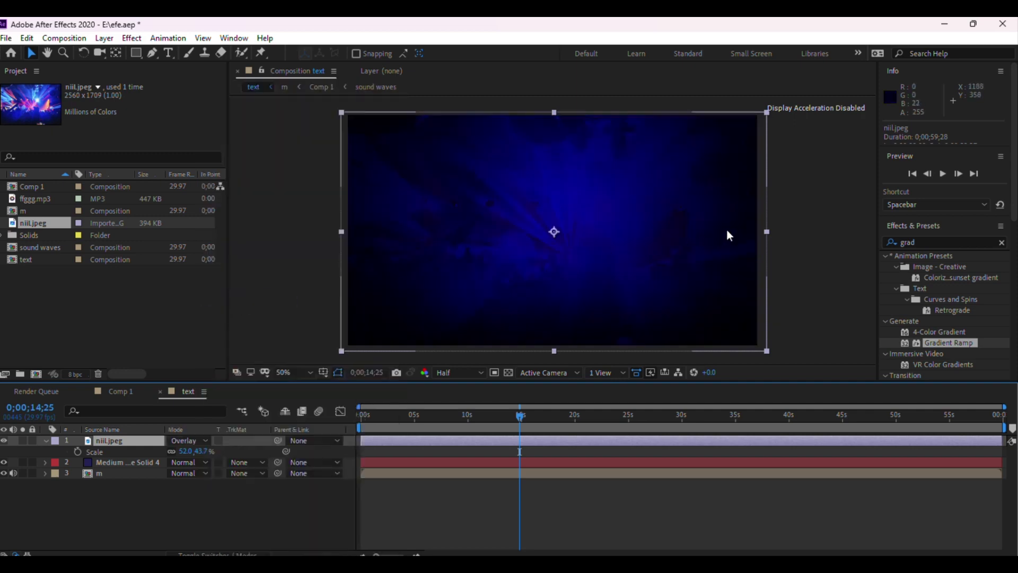
click(791, 199)
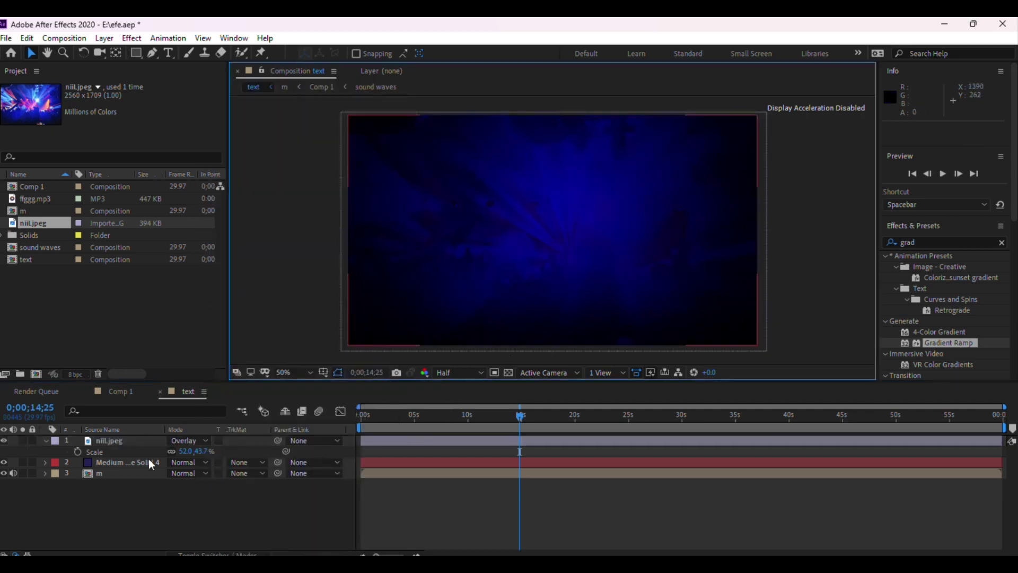
Lower the niil.jpeg layer's opacity to 30%.
click(120, 443)
key(t)
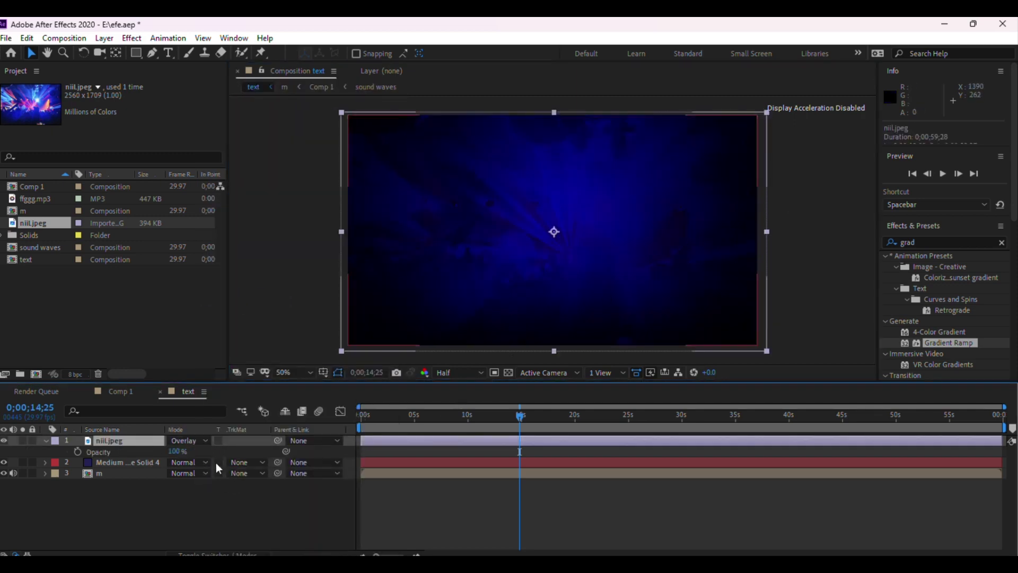
drag(176, 451, 157, 456)
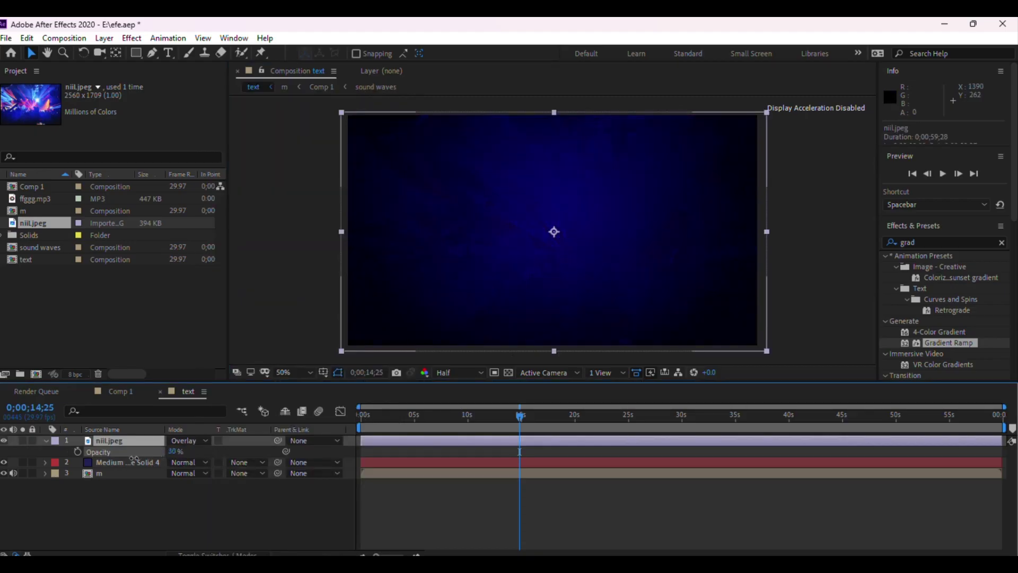
click(810, 245)
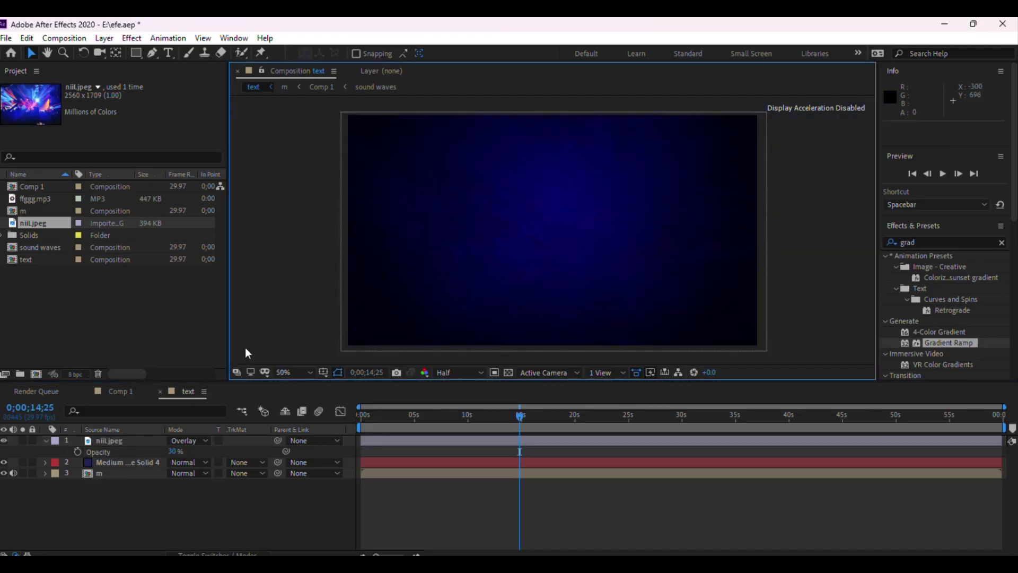
Move the m composition layer to the top of the text composition, above niil.jpeg and the gradient solid.
click(36, 187)
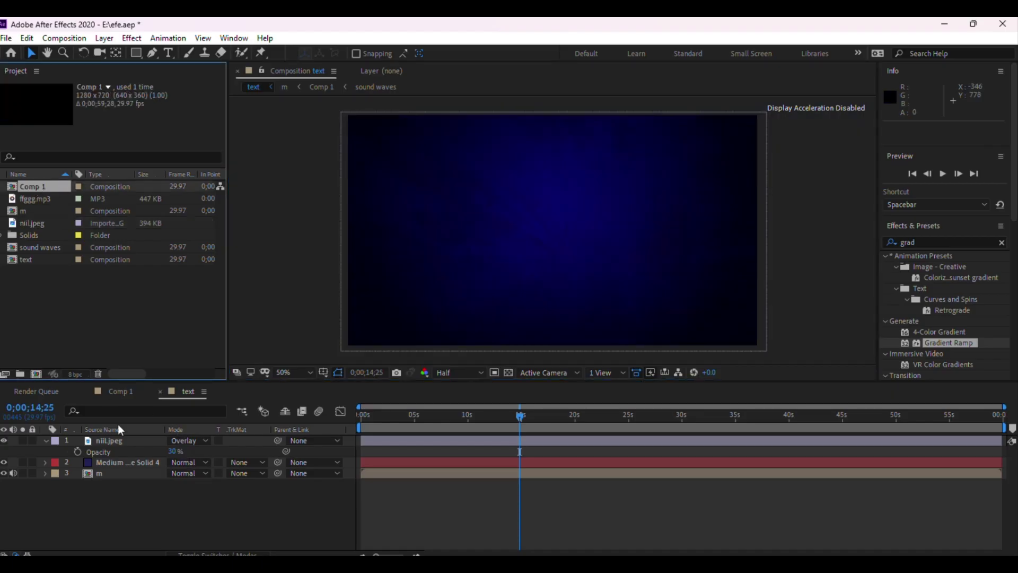
click(120, 391)
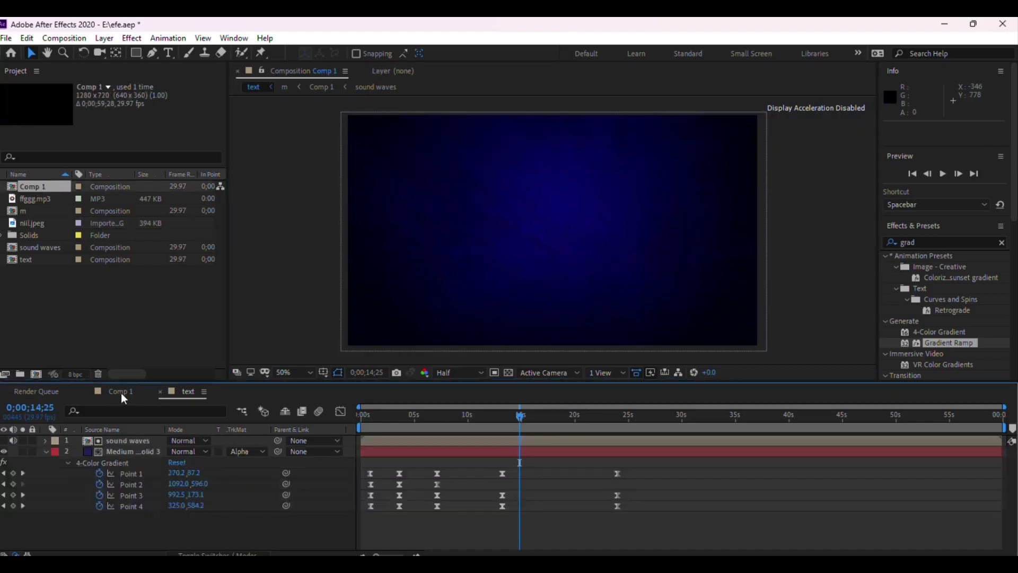
click(185, 391)
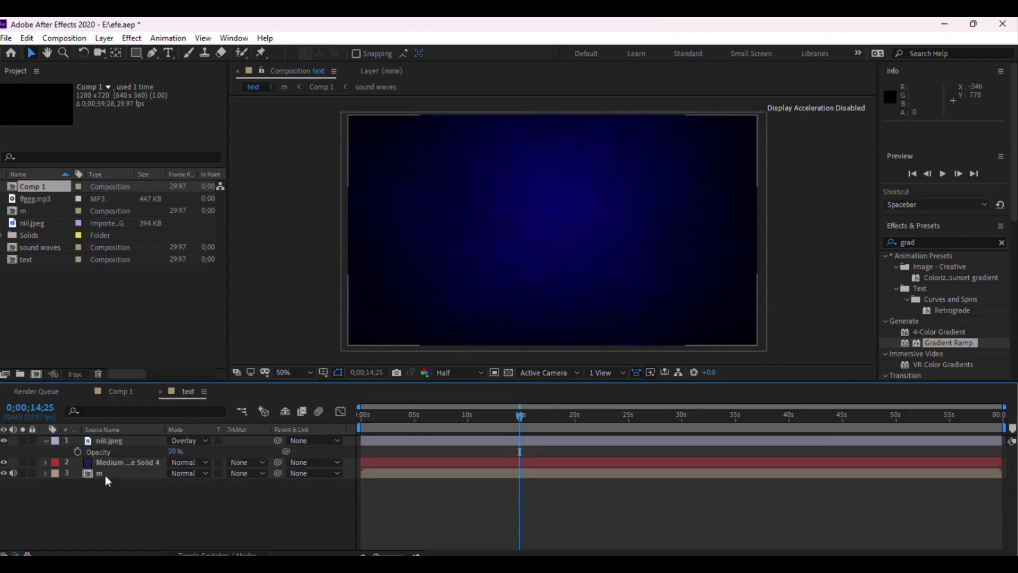
drag(105, 475, 132, 437)
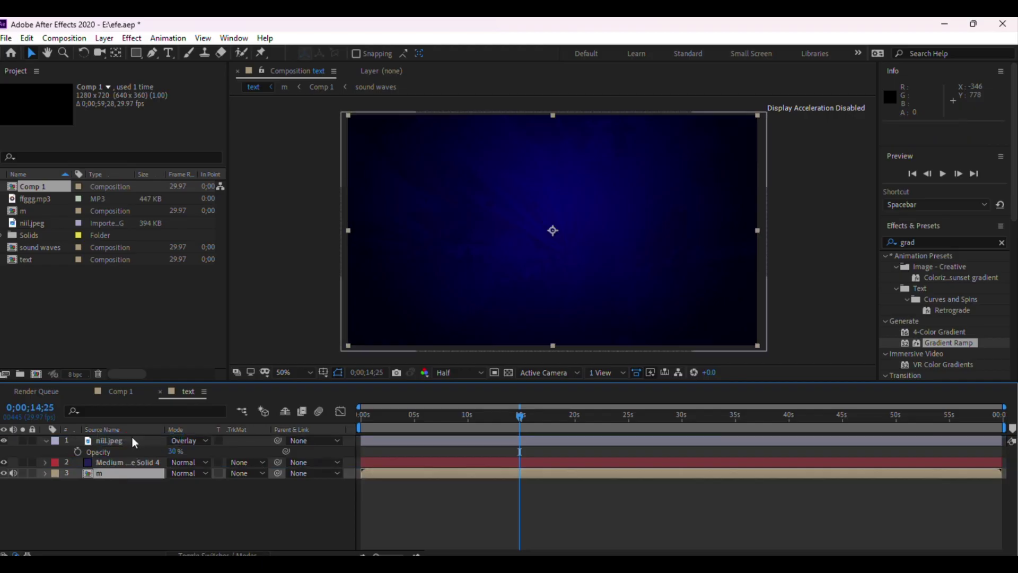
drag(108, 475, 122, 437)
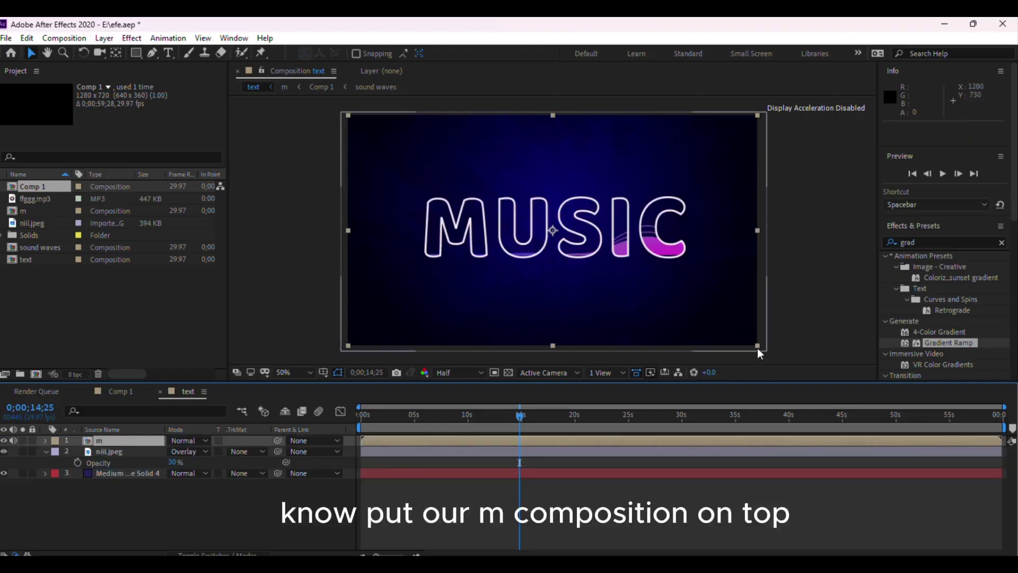
click(805, 261)
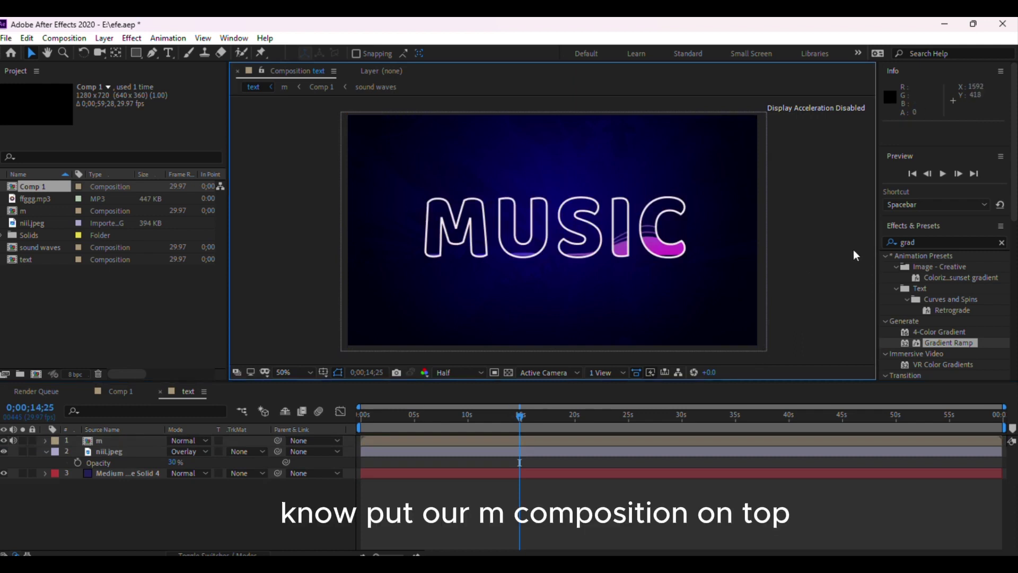
Move the current time to 0;00;08;29 and apply the Drop Shadow effect to the m layer.
drag(521, 418, 457, 424)
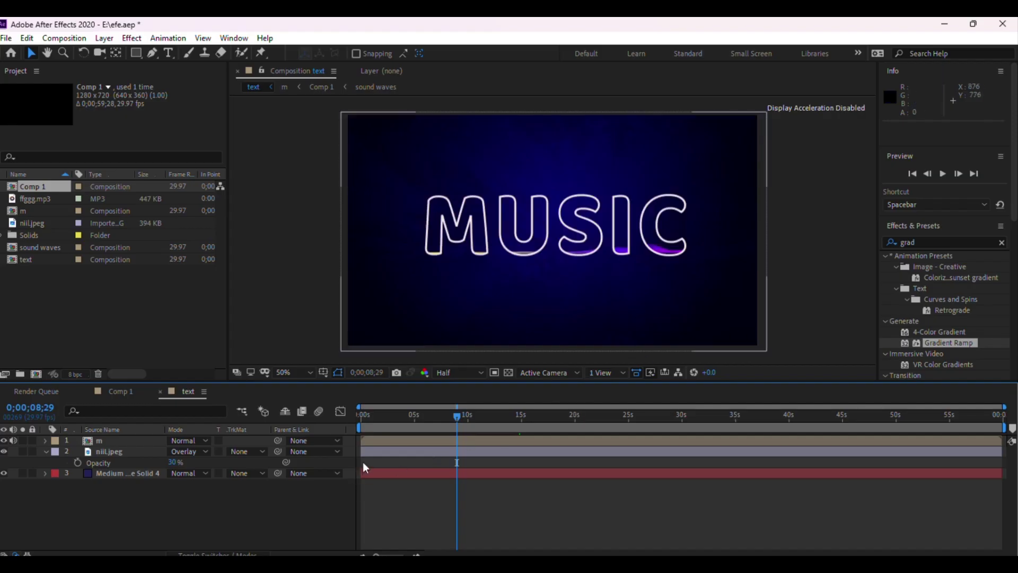
click(412, 437)
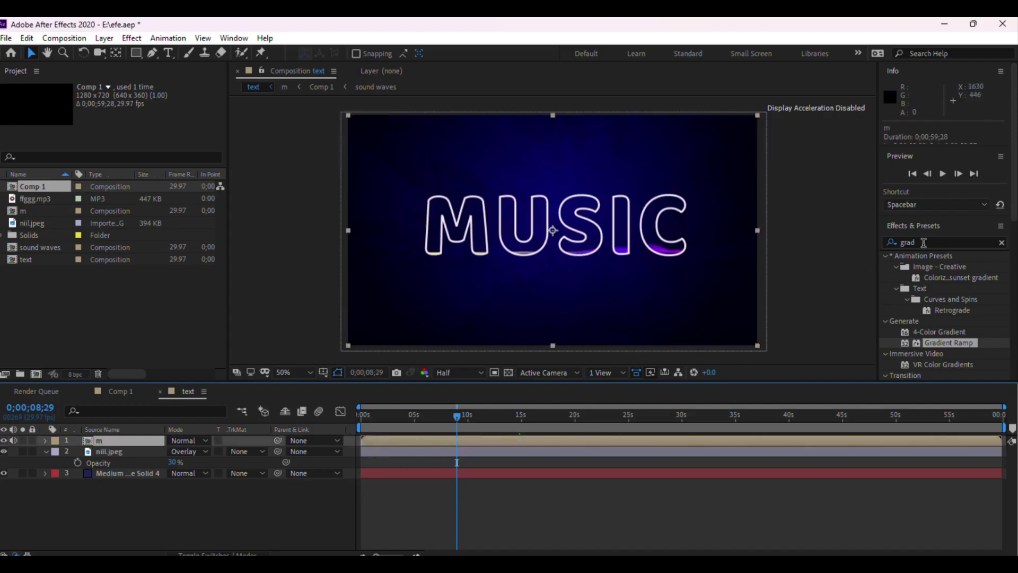
click(890, 240)
drag(888, 237, 886, 237)
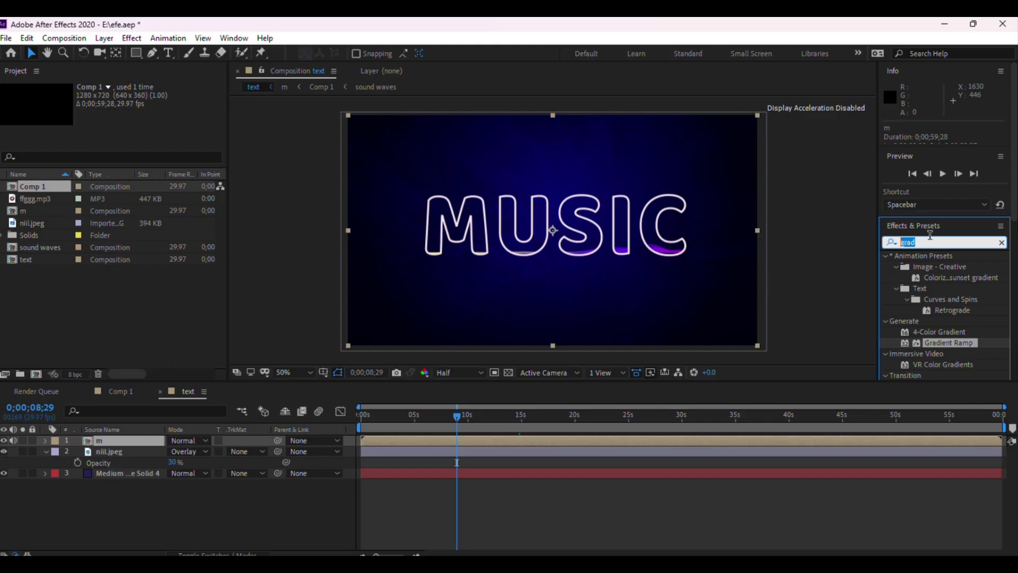
text(drop)
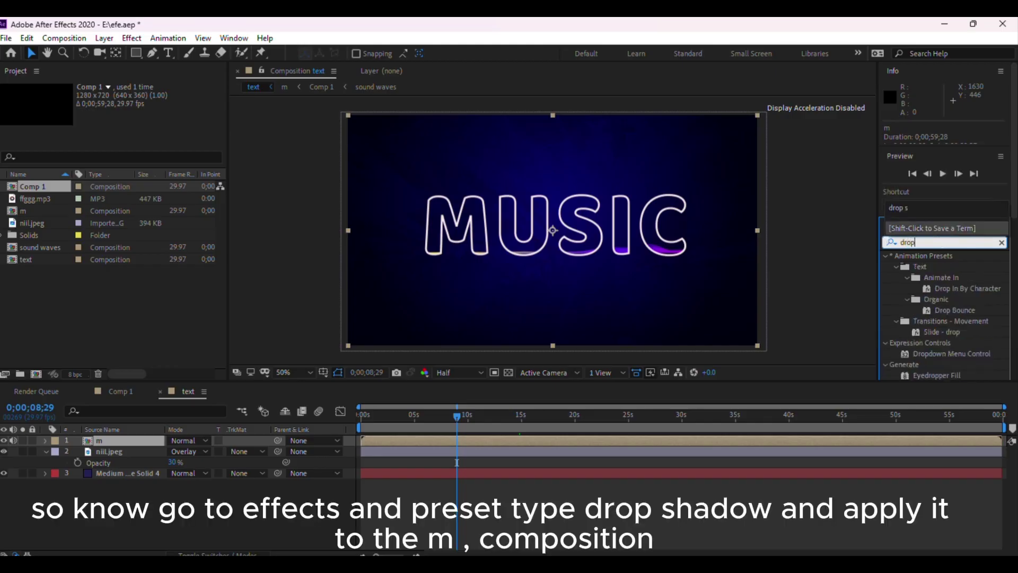
text( s)
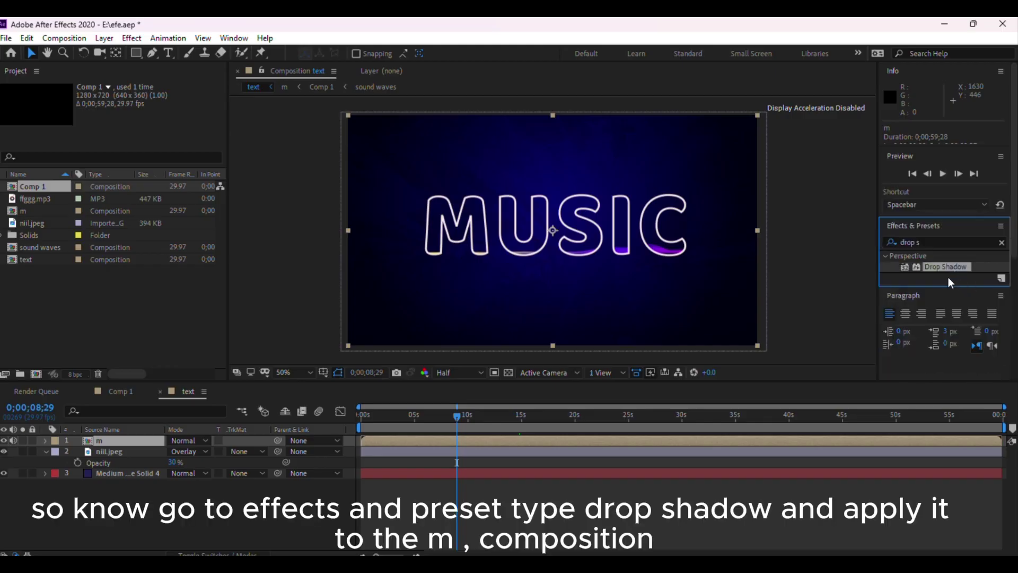
drag(954, 271, 673, 250)
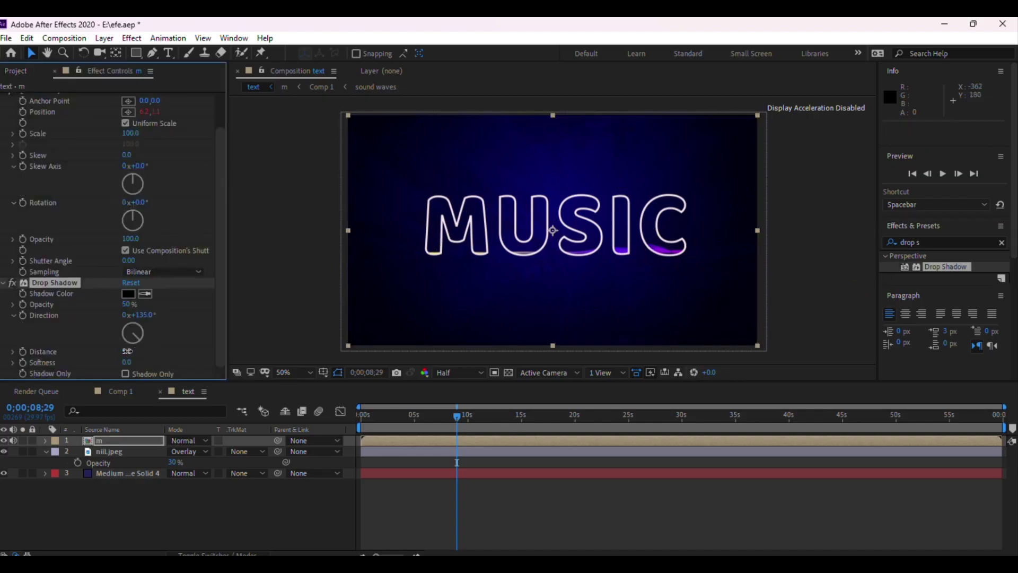
Set the m layer's Drop Shadow distance to 25 and softness to 44.
drag(131, 351, 144, 350)
drag(135, 351, 128, 351)
drag(126, 362, 153, 362)
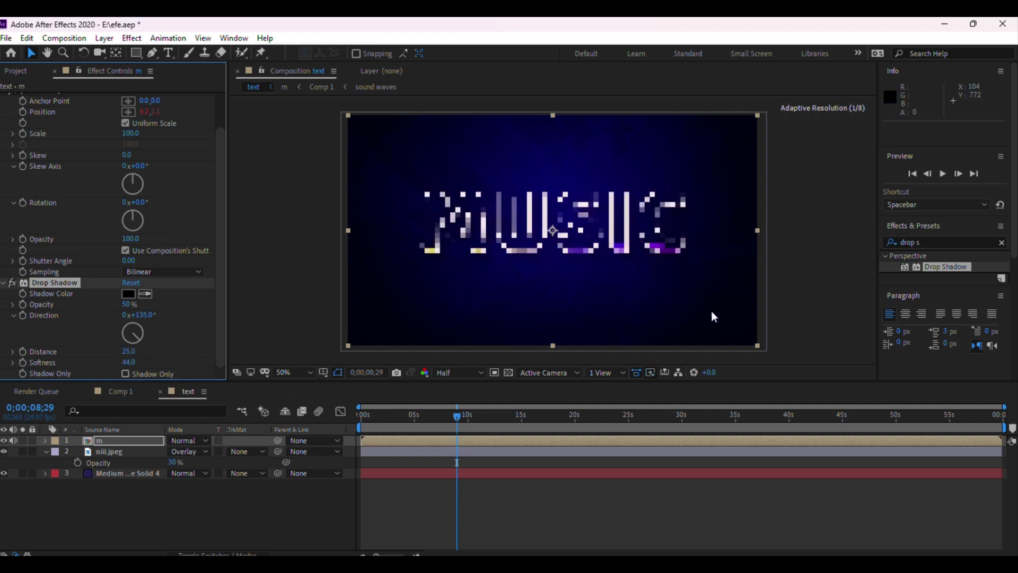
click(841, 265)
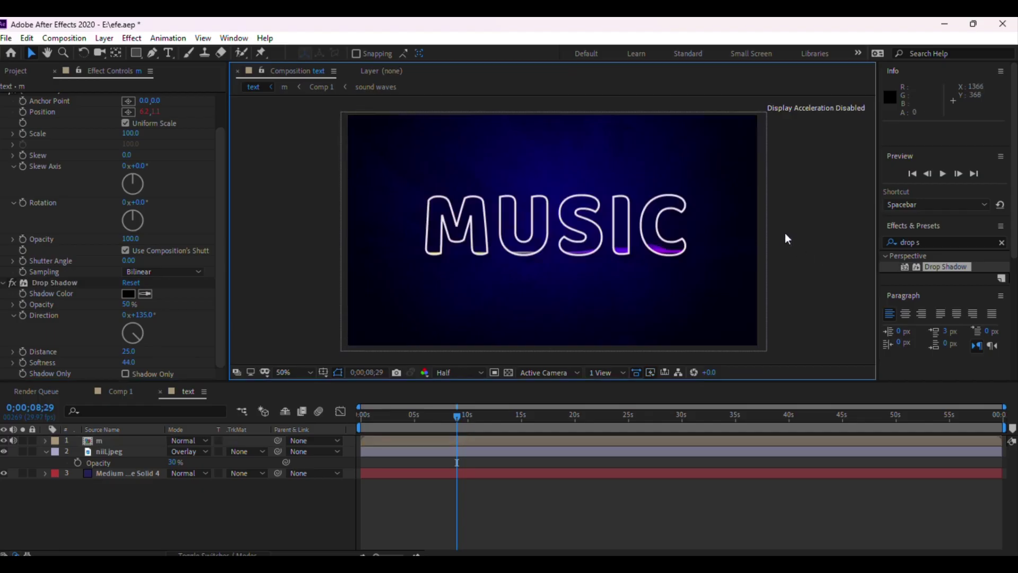
Set the viewer resolution to Full and examine the shadow around the MUSIC lettering up close.
key(period)
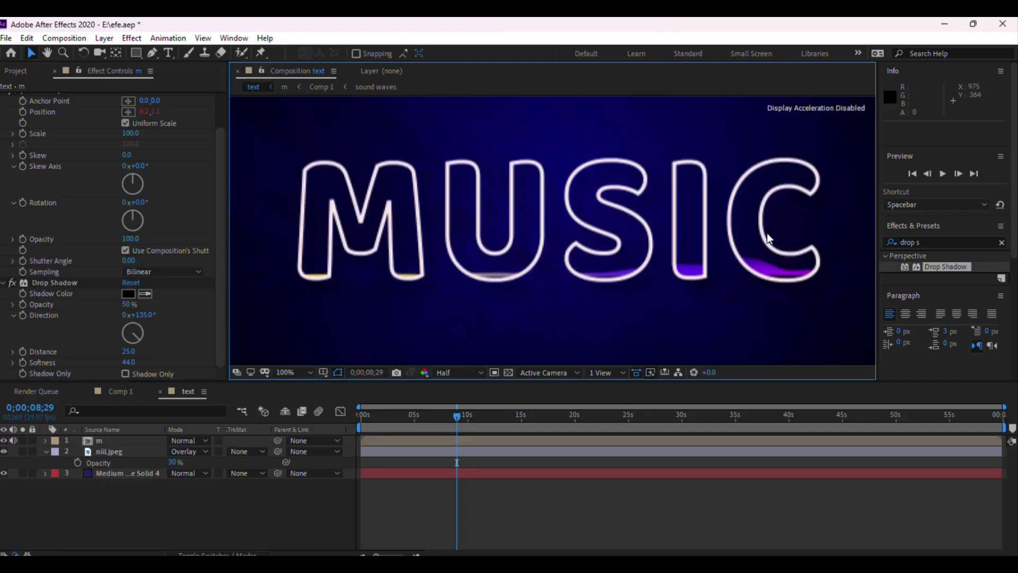
click(450, 376)
click(471, 398)
key(comma)
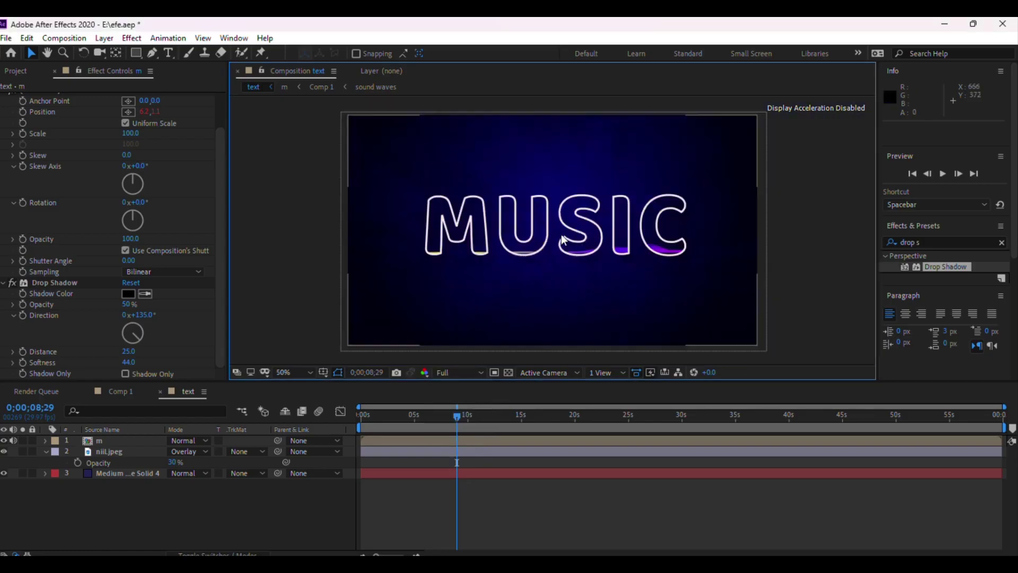
Hide the niil.jpeg layer briefly and show it again to compare the background with and without it.
click(117, 451)
click(4, 452)
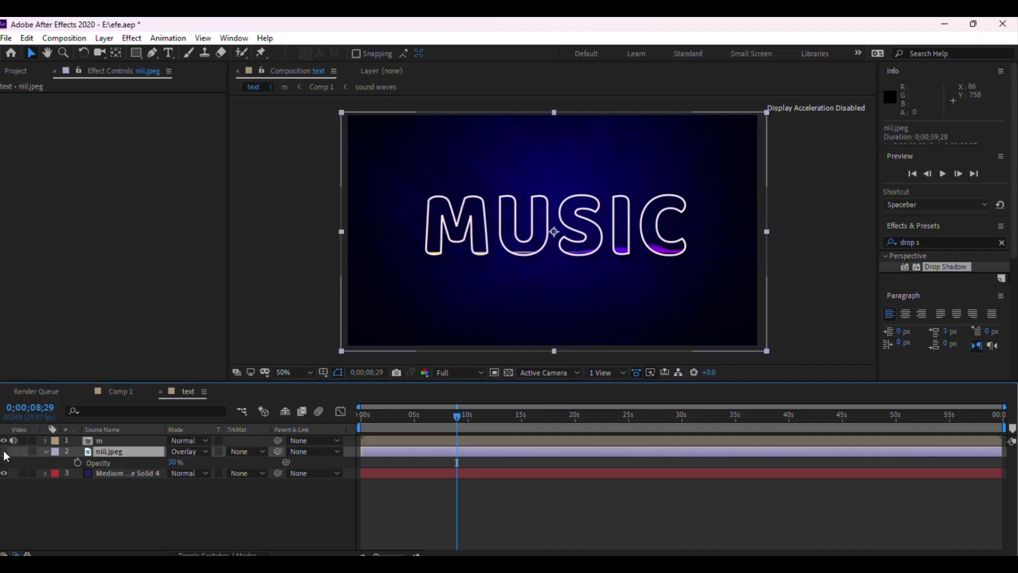
click(3, 451)
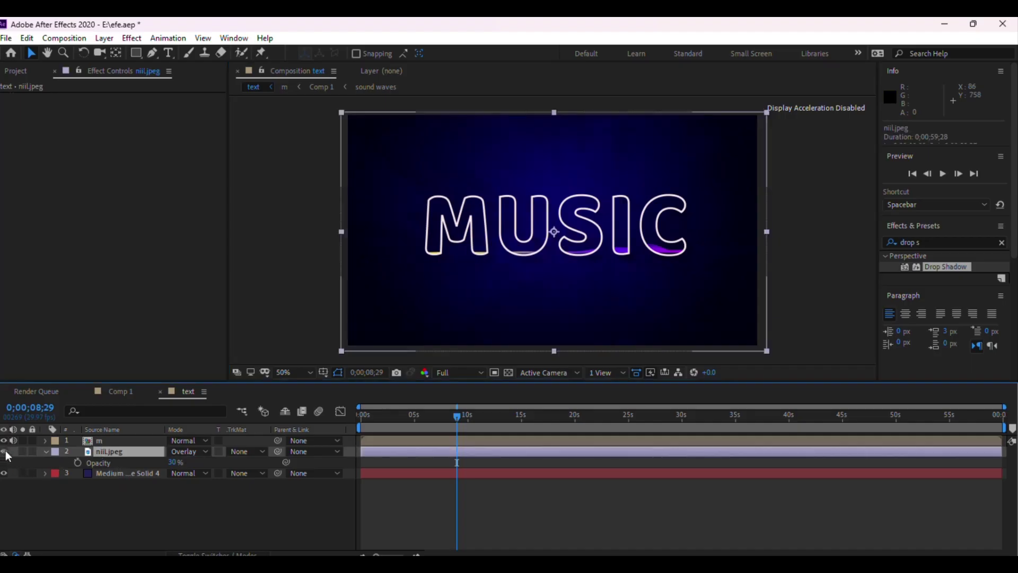
Find the Curves effect and apply it to the niil.jpeg layer.
click(927, 243)
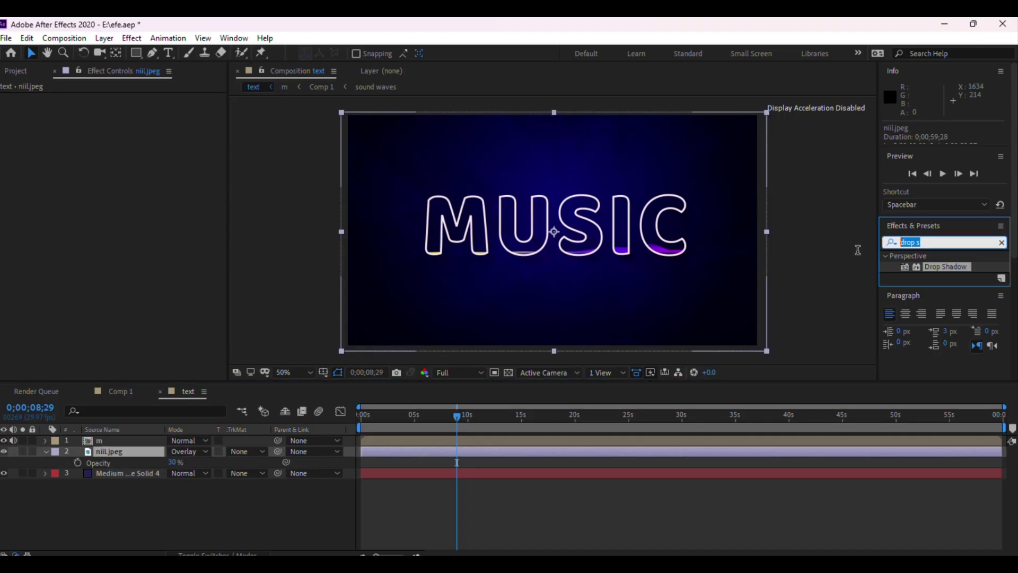
text(curv)
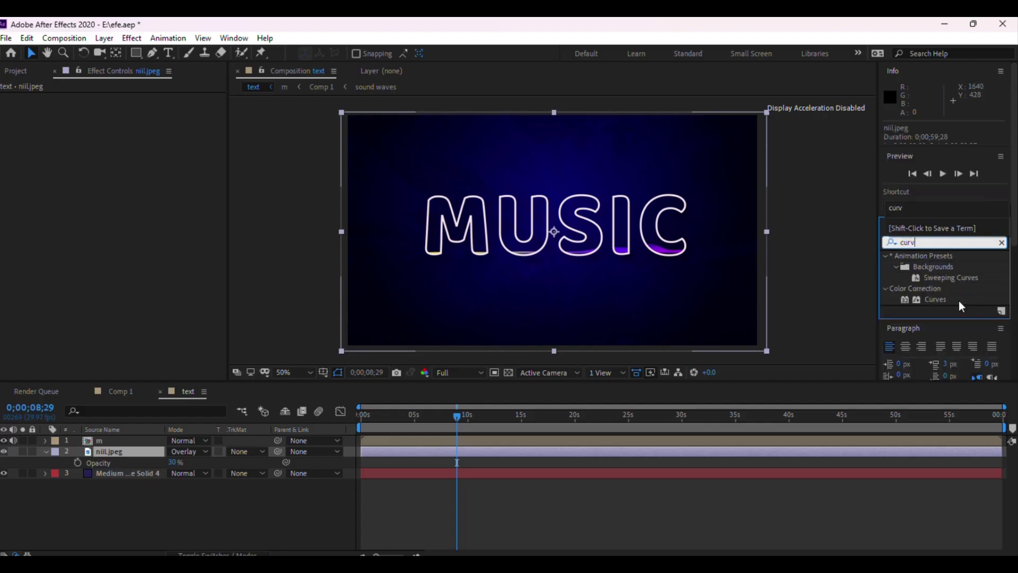
click(940, 300)
drag(943, 299, 514, 451)
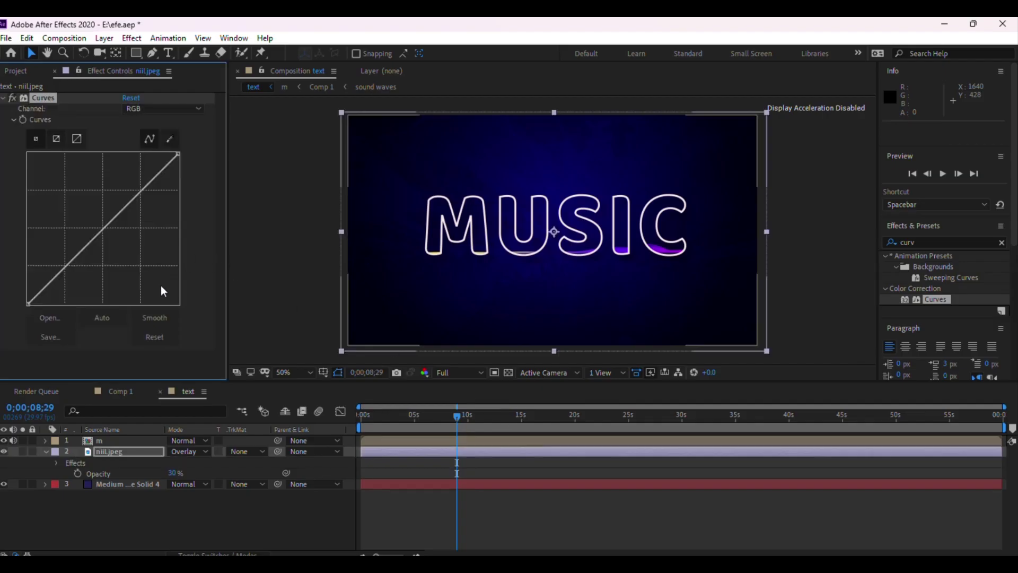
Bend the niil.jpeg layer's RGB curve downward to darken the midtones, and set the viewer resolution to Half.
drag(141, 192, 134, 217)
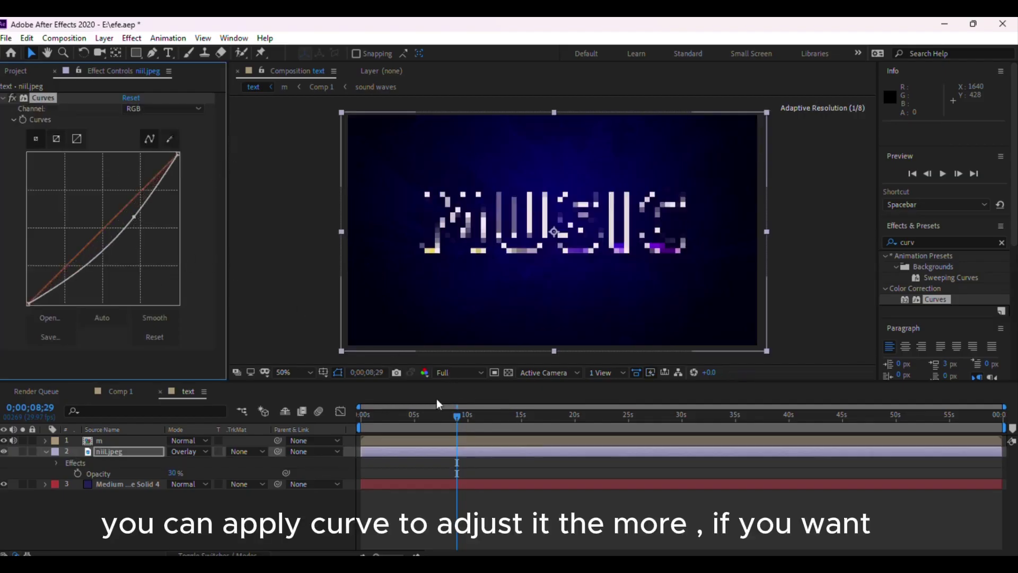
click(447, 369)
click(455, 414)
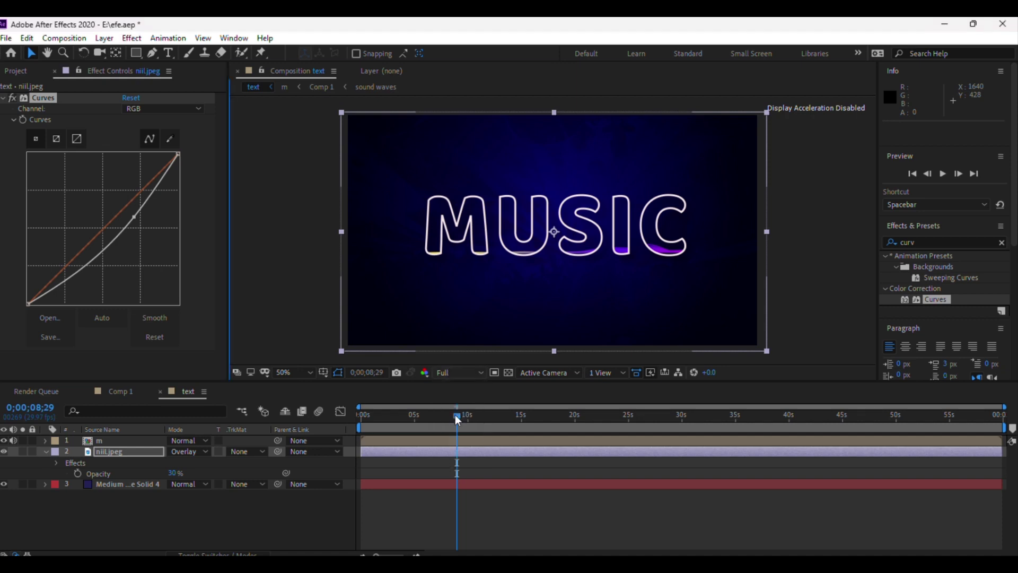
Raise the midtones of the Green channel curve on the niil.jpeg layer.
click(159, 109)
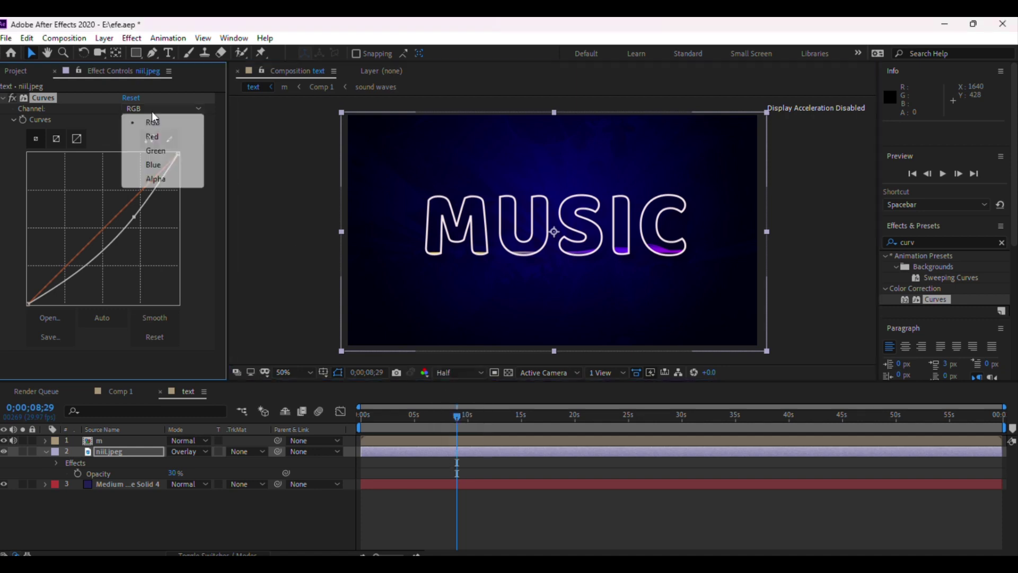
click(164, 155)
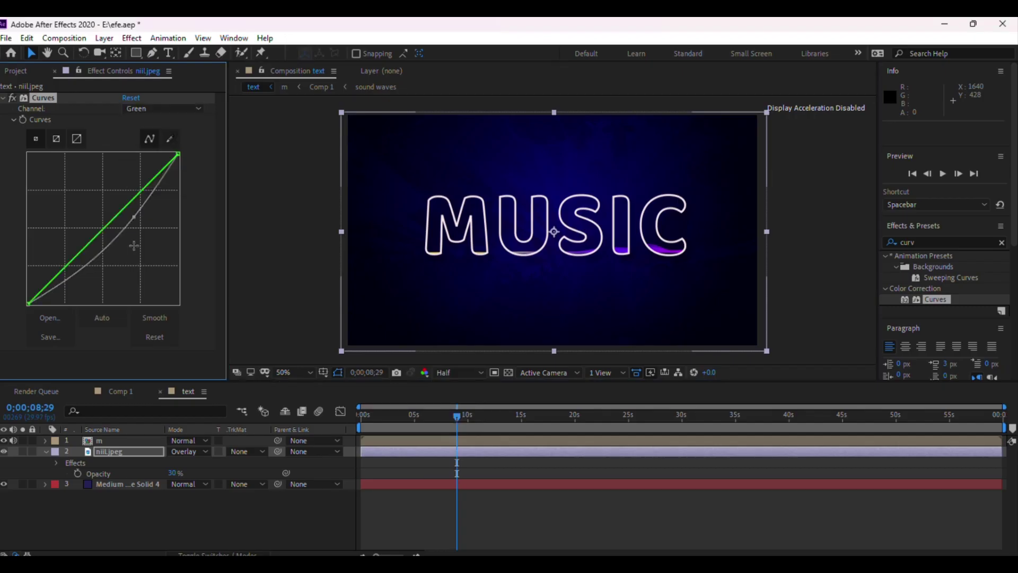
mouse_move(114, 217)
mouse_down()
mouse_move(96, 190)
mouse_move(154, 238)
mouse_move(151, 276)
mouse_move(79, 183)
mouse_move(102, 222)
mouse_move(96, 212)
mouse_up()
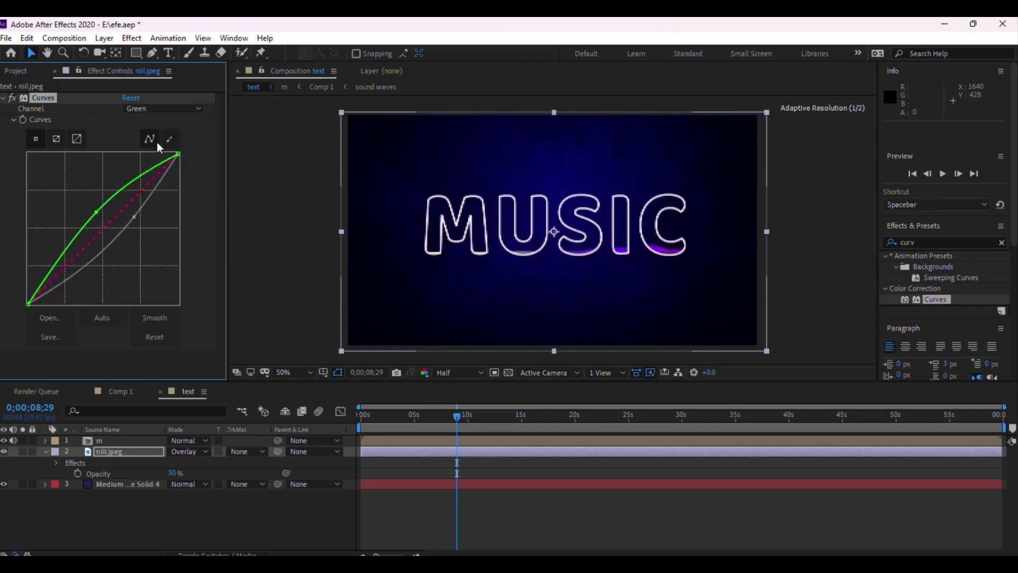
Raise the Red channel curve on the niil.jpeg layer well above the green curve and check the composition.
click(177, 108)
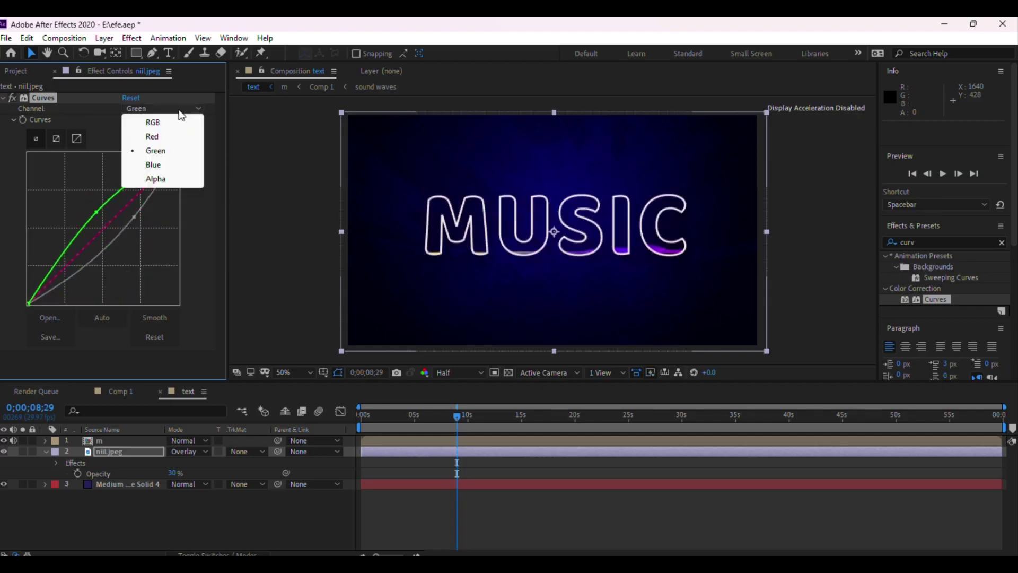
click(154, 137)
drag(113, 220, 105, 212)
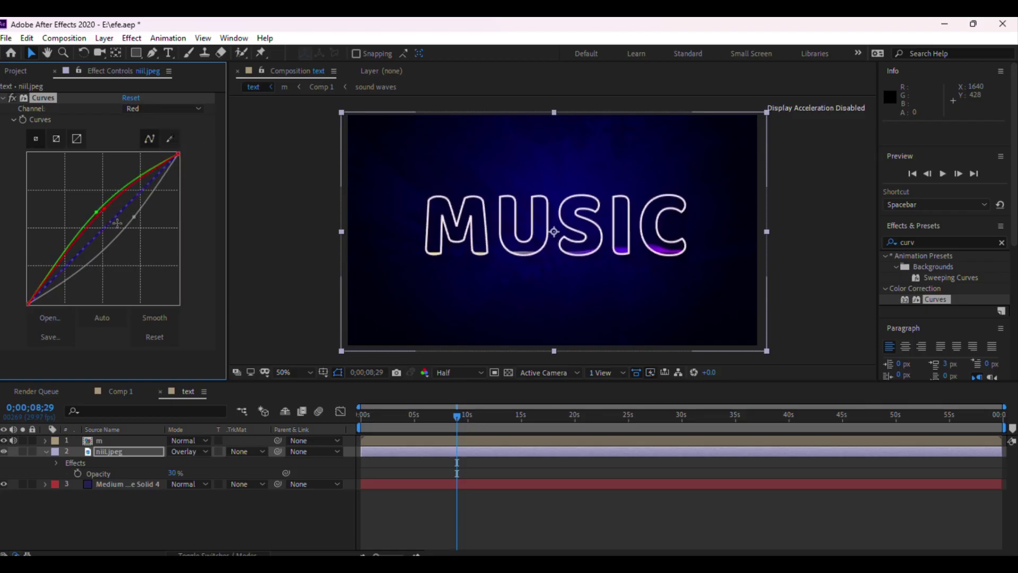
drag(104, 212, 85, 204)
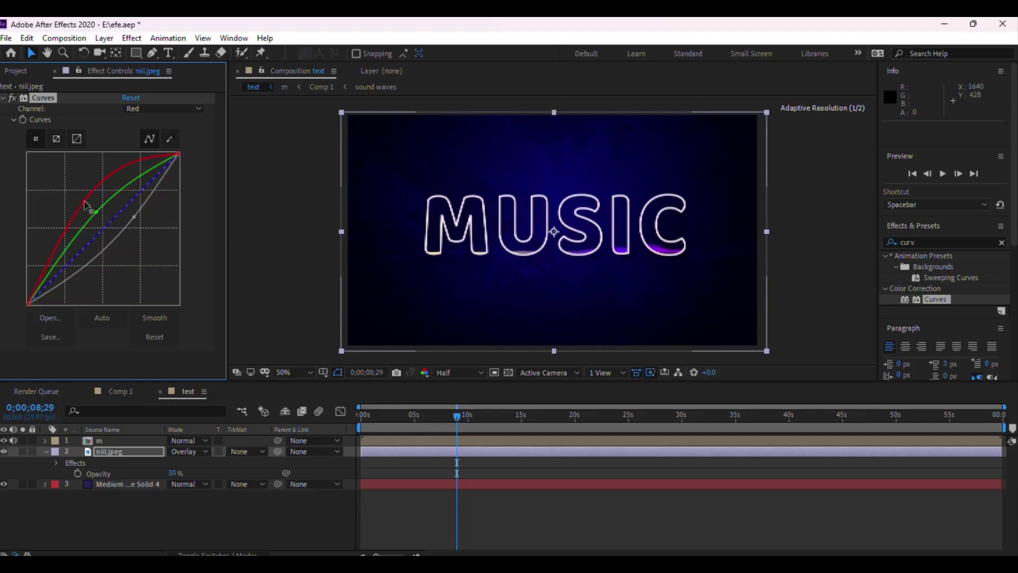
click(794, 236)
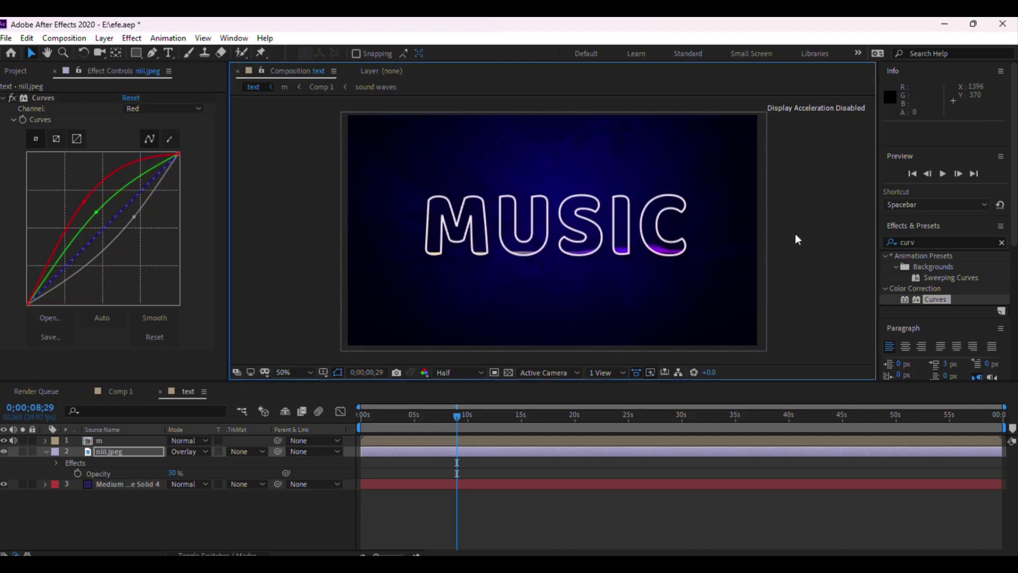
scroll(663, 238, up, 1)
scroll(662, 242, up, 1)
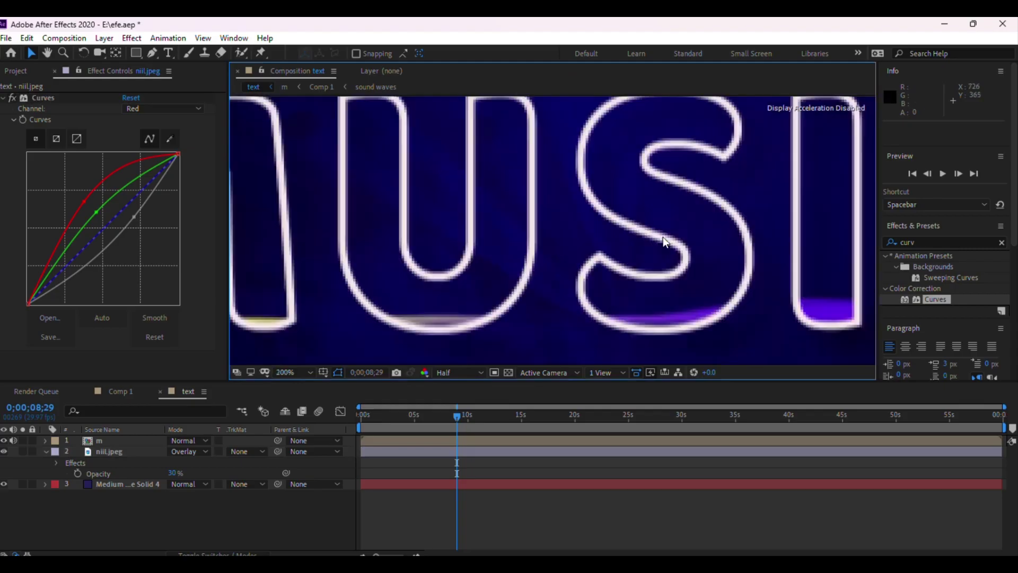
scroll(663, 236, down, 2)
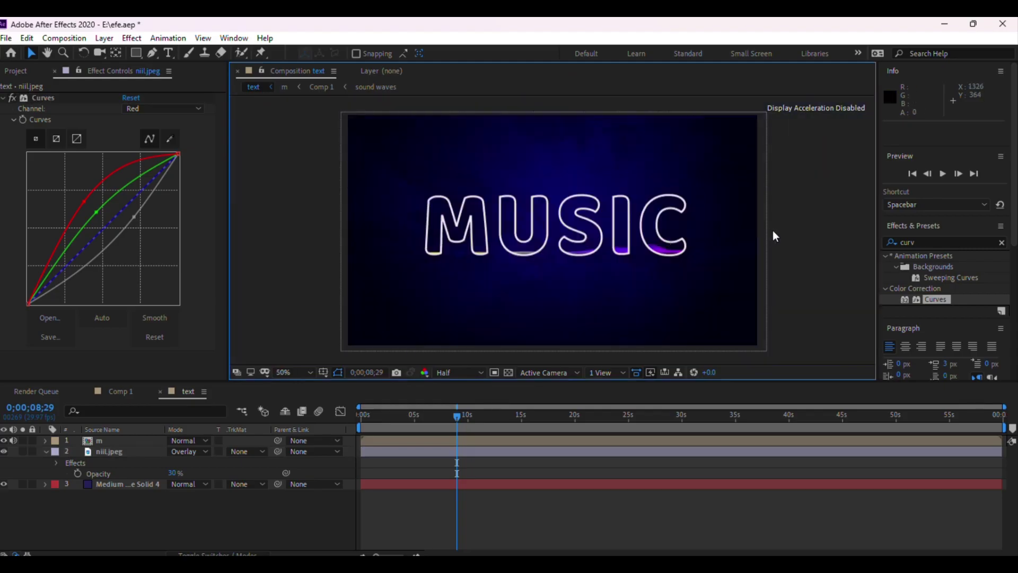